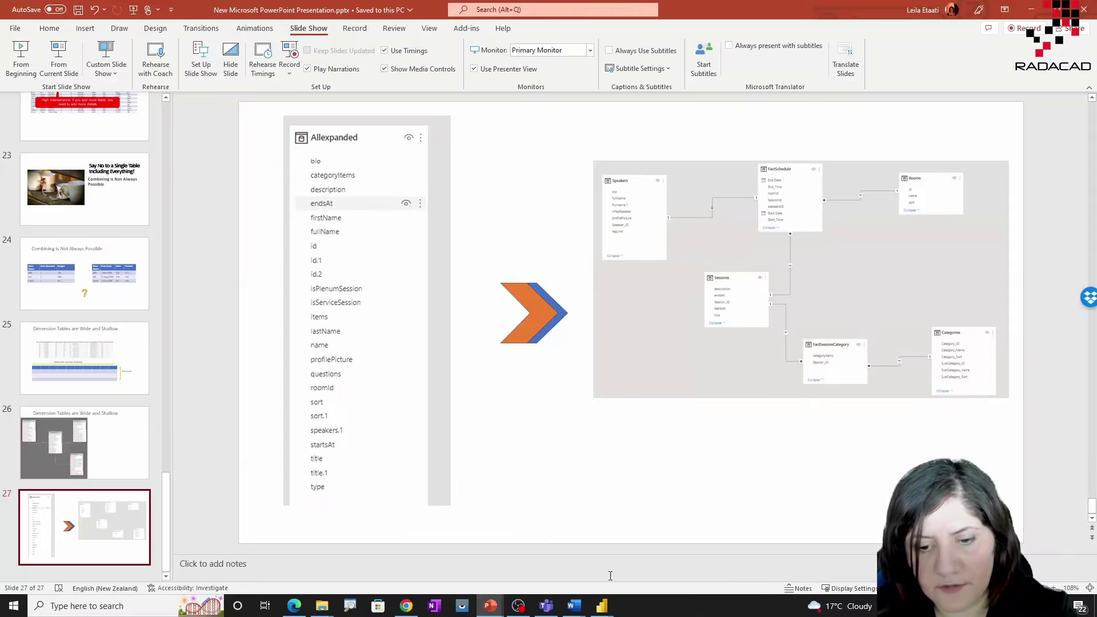
Switch to Power Query Editor, add the All query's speakers column as a new query and convert that list to a table.
click(650, 557)
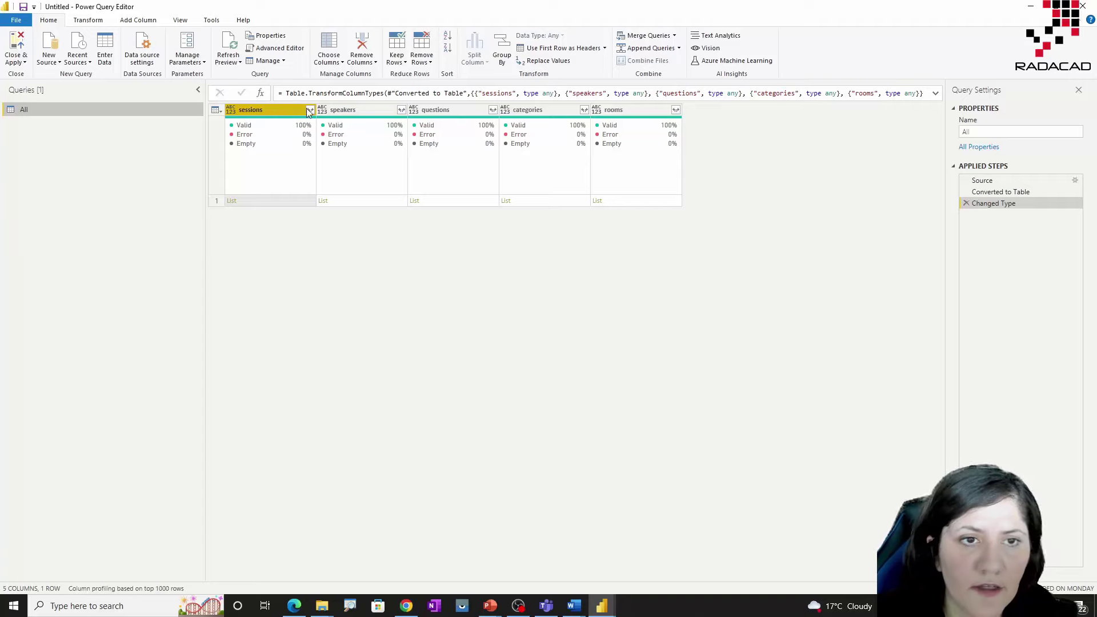
right_click(345, 110)
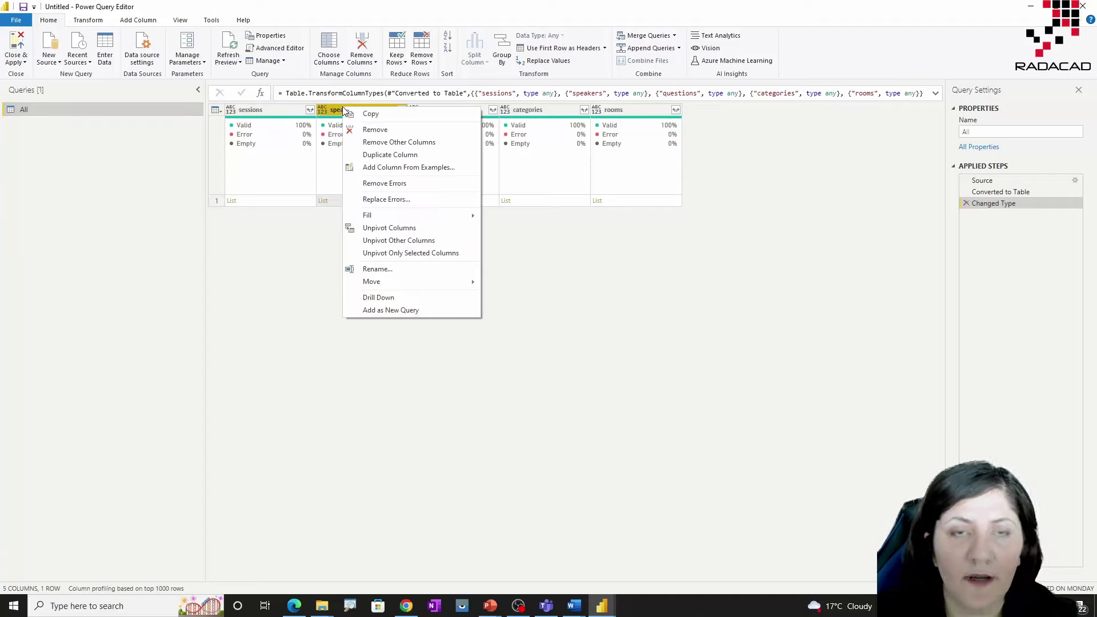
click(422, 310)
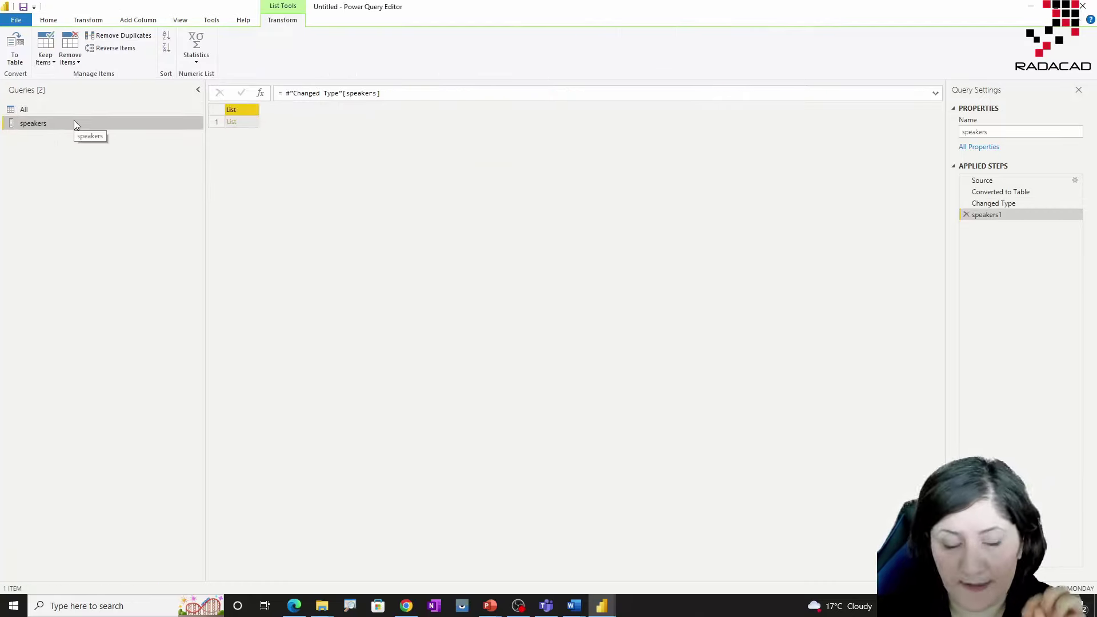
click(23, 53)
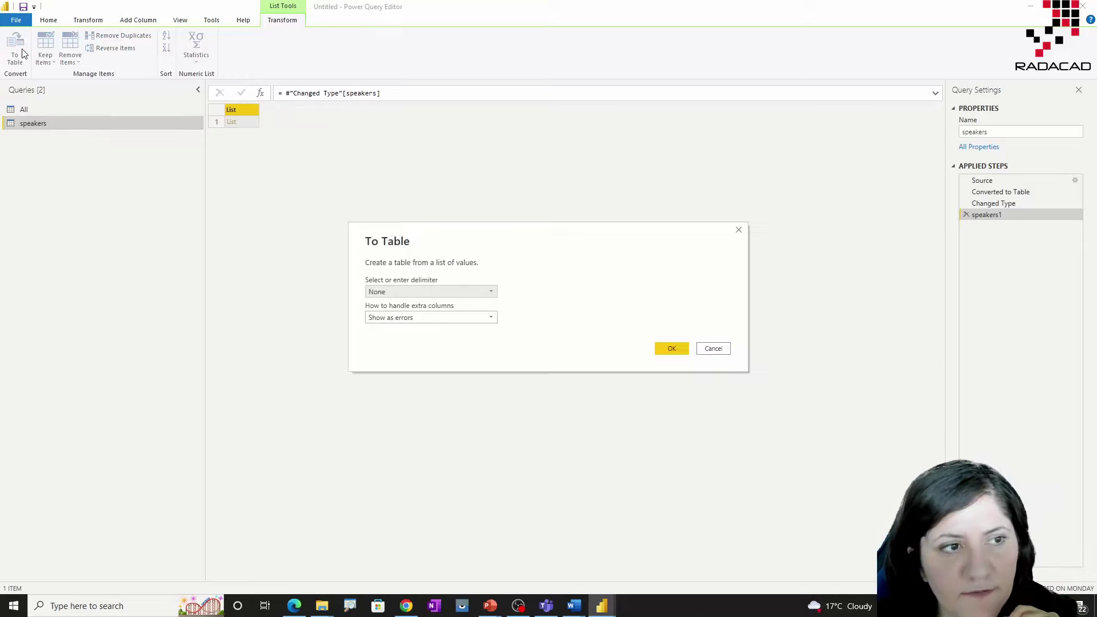
click(664, 347)
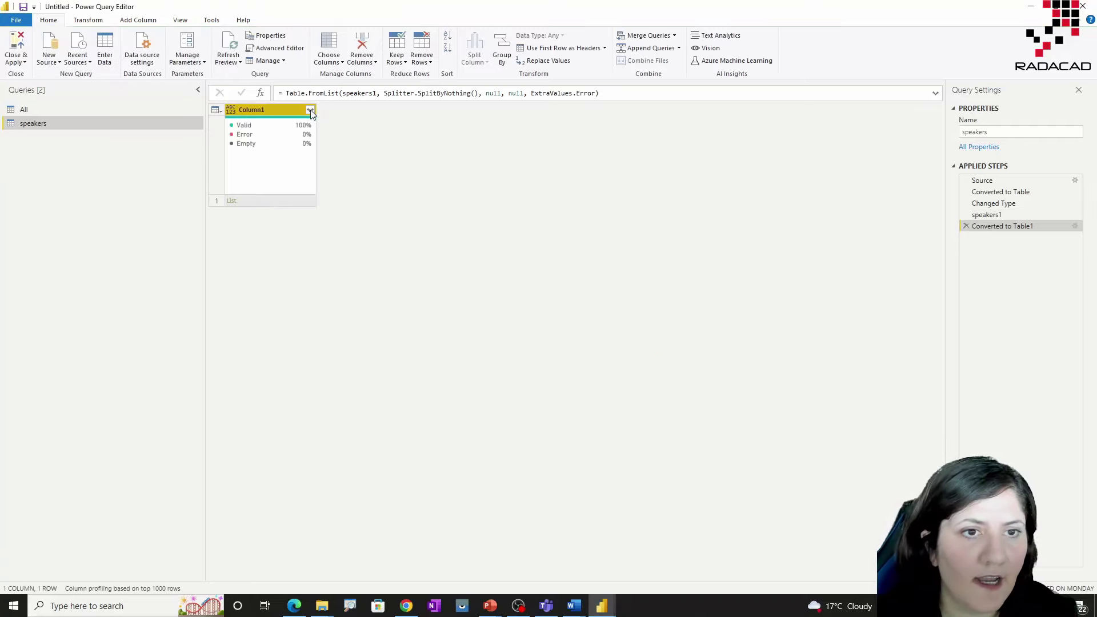
Expand the speakers list to new rows and its records into all columns, without the original column name as prefix.
click(311, 109)
click(296, 123)
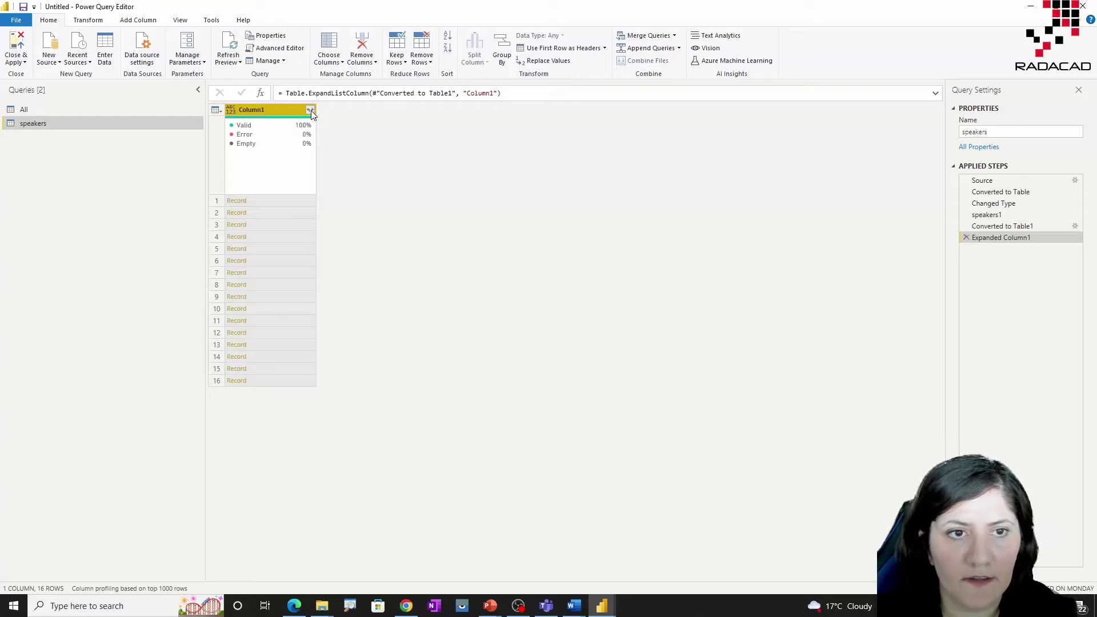
click(310, 110)
click(178, 299)
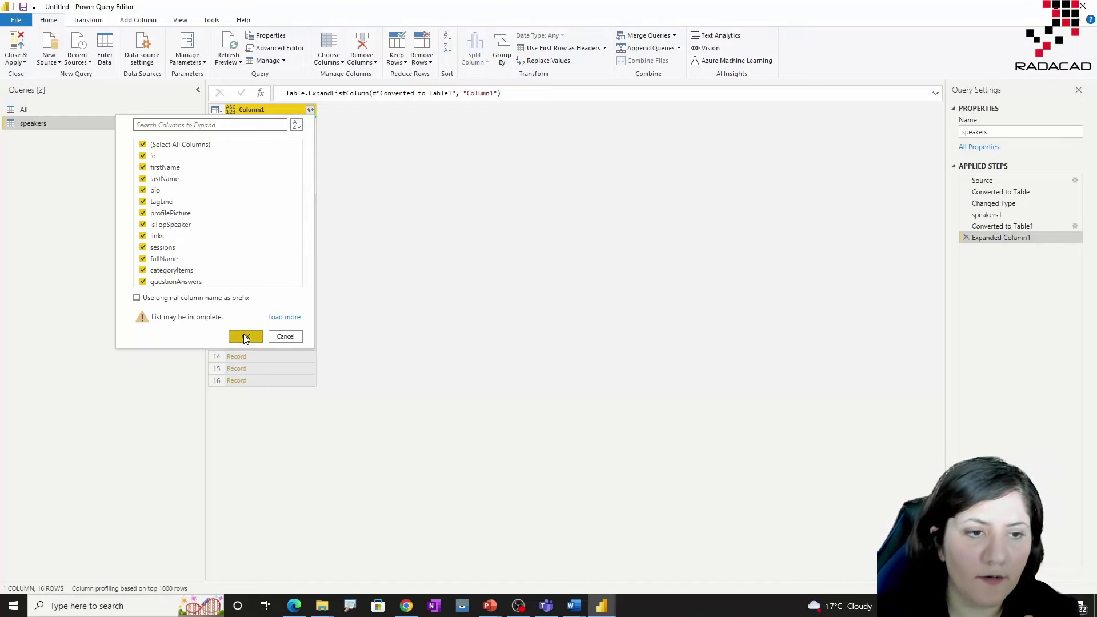
click(245, 337)
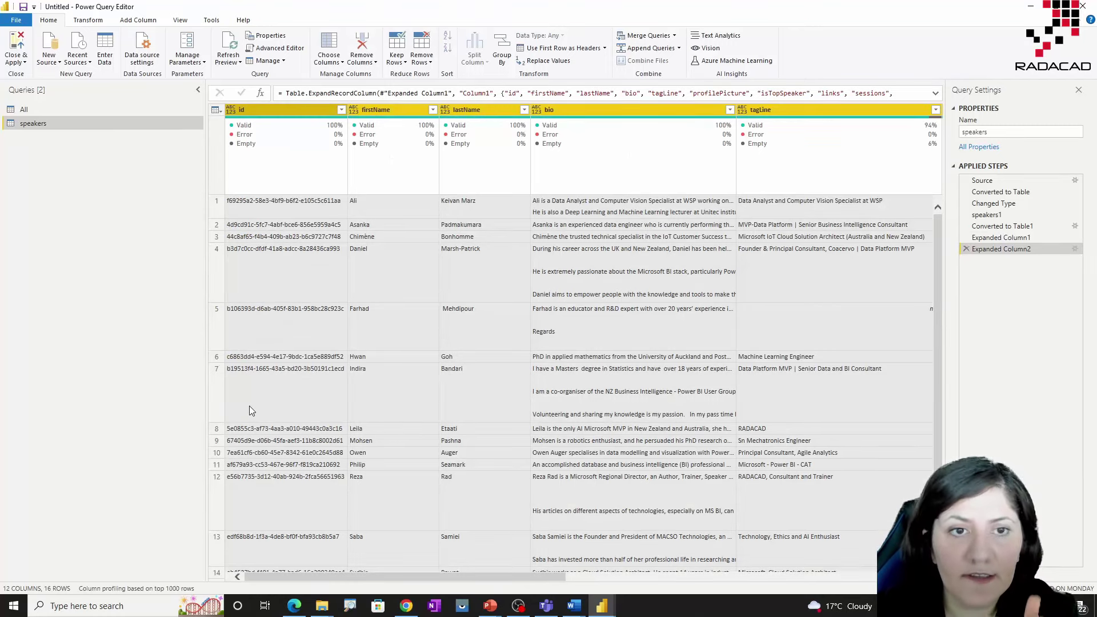
Rename the id column of the speakers query to SpeakerID and set its data type to Text.
double_click(285, 111)
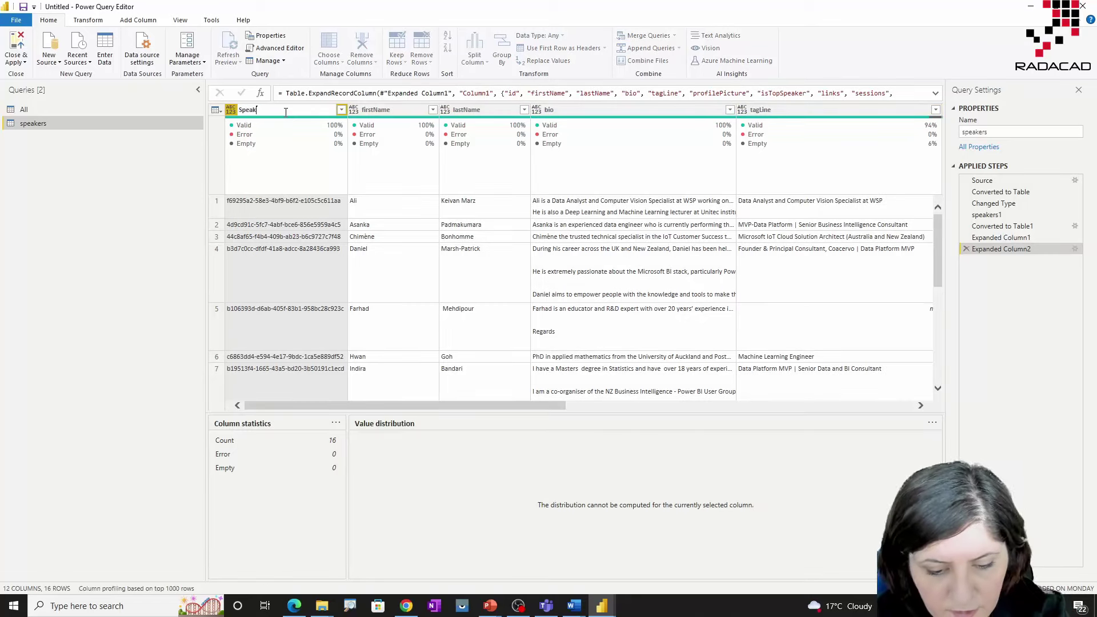
key(Return)
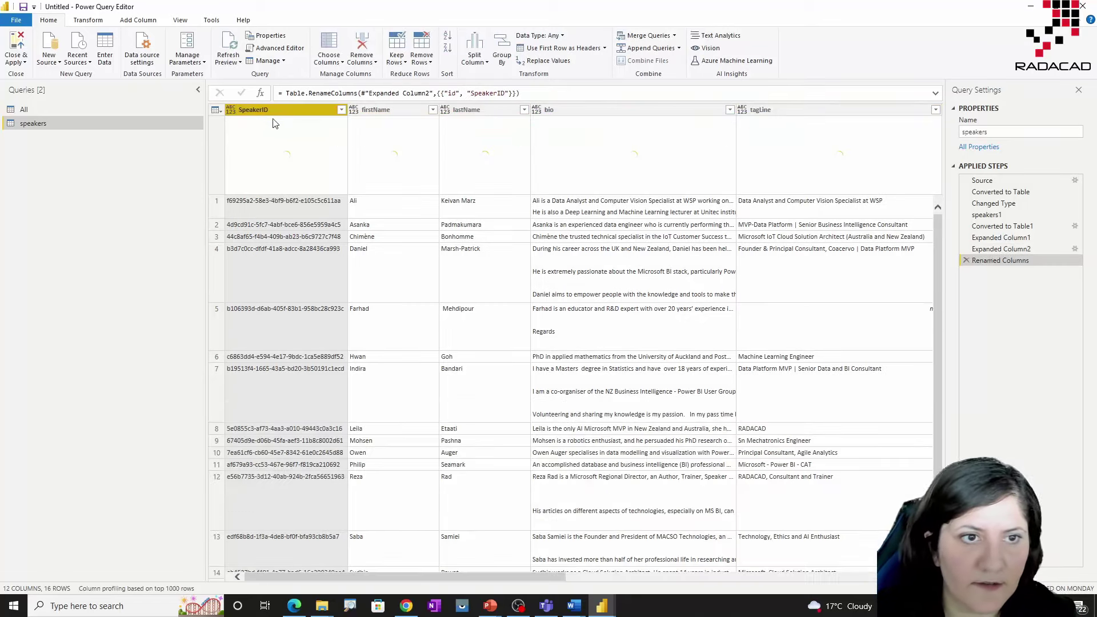
click(230, 110)
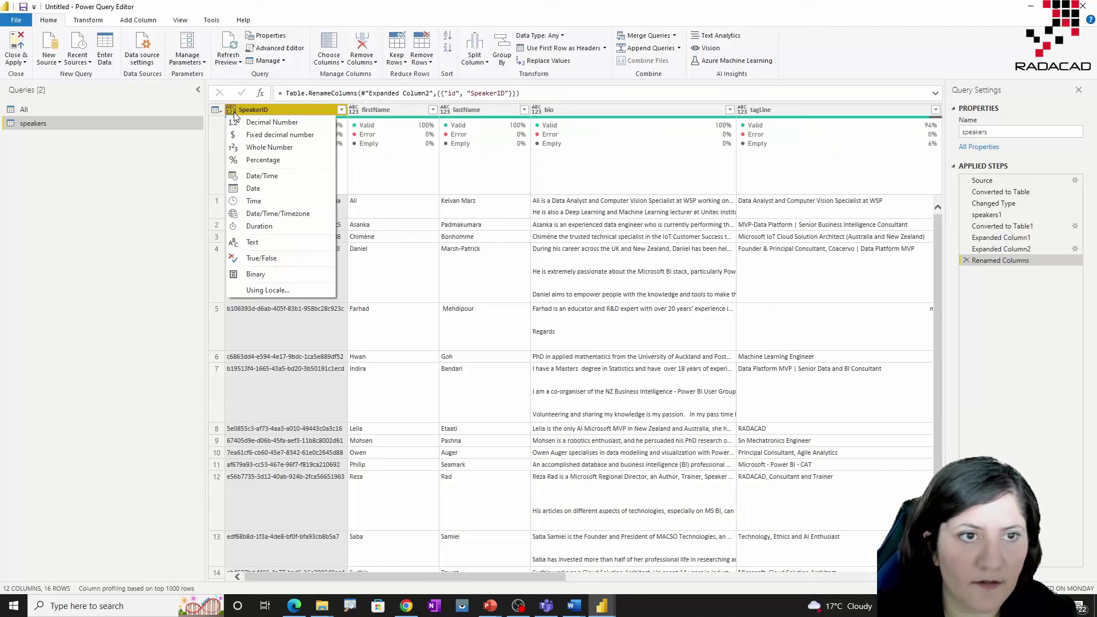
click(271, 243)
Remove the isTopSpeaker column from the speakers query.
click(403, 110)
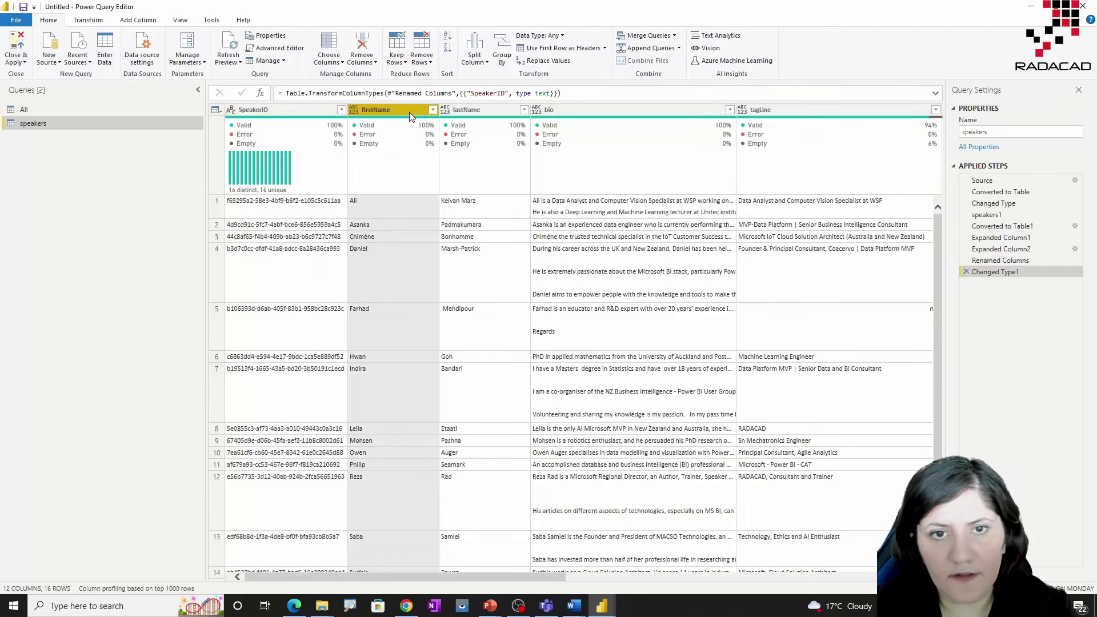
click(625, 108)
click(783, 112)
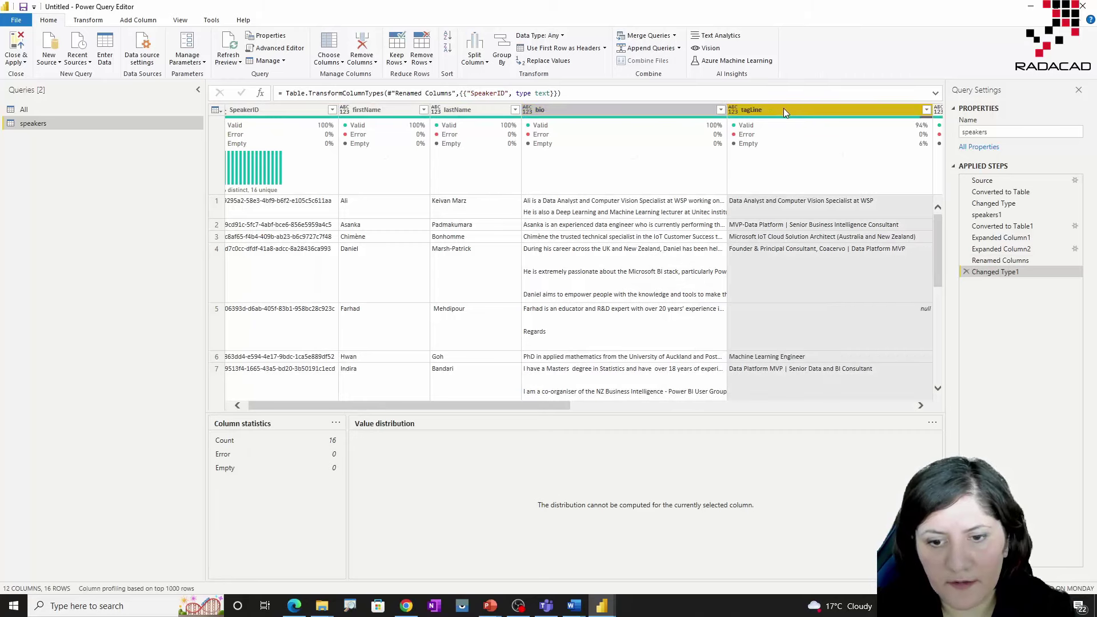
drag(554, 409, 840, 406)
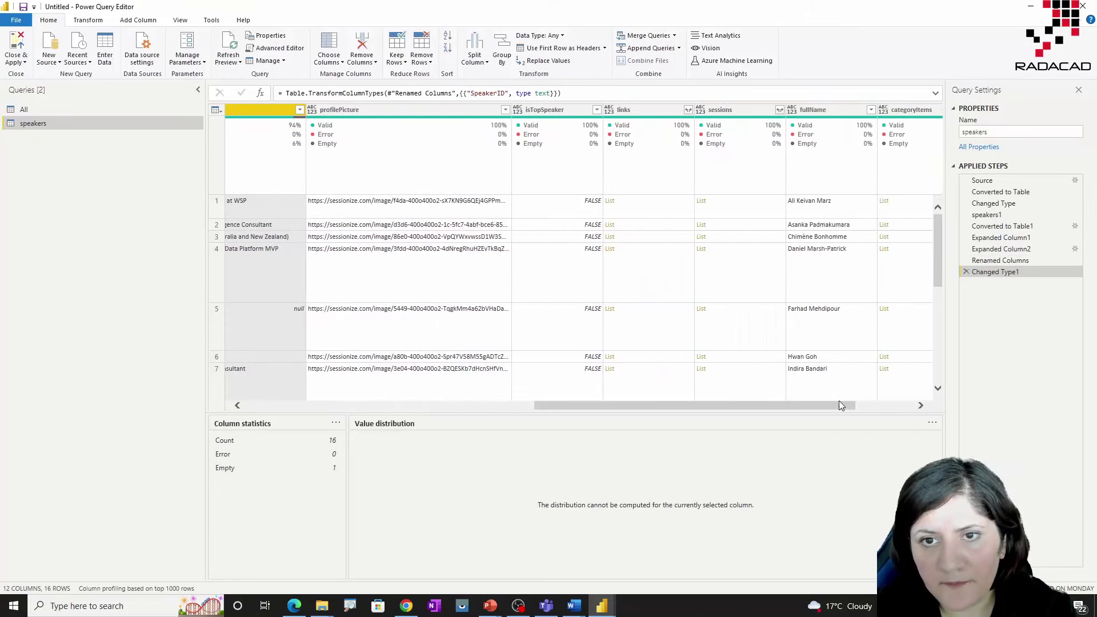
click(570, 112)
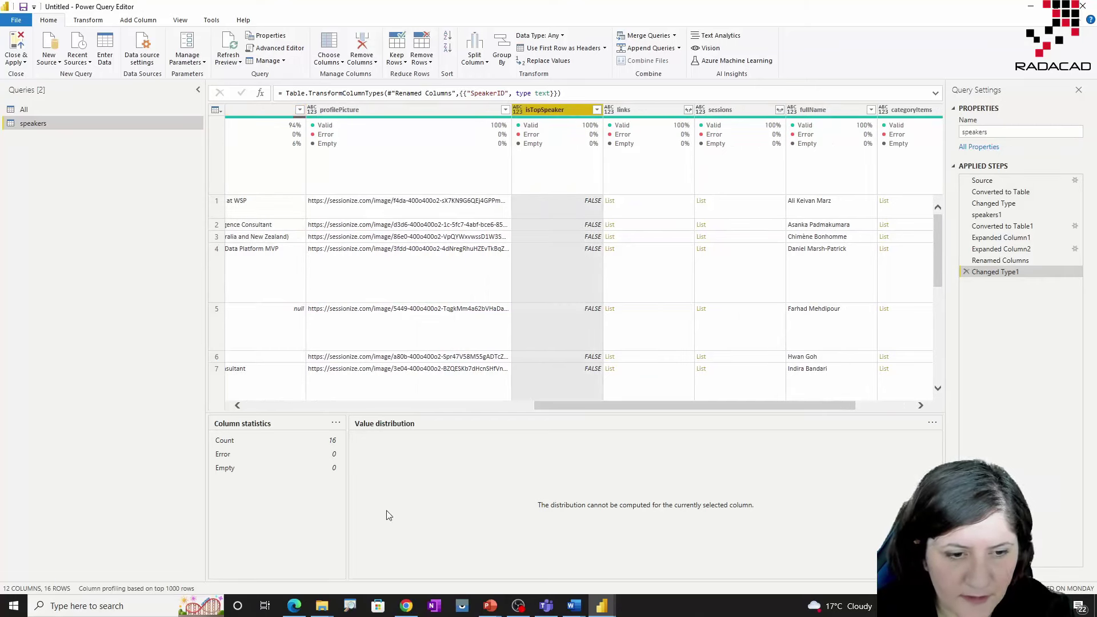
click(597, 109)
click(596, 109)
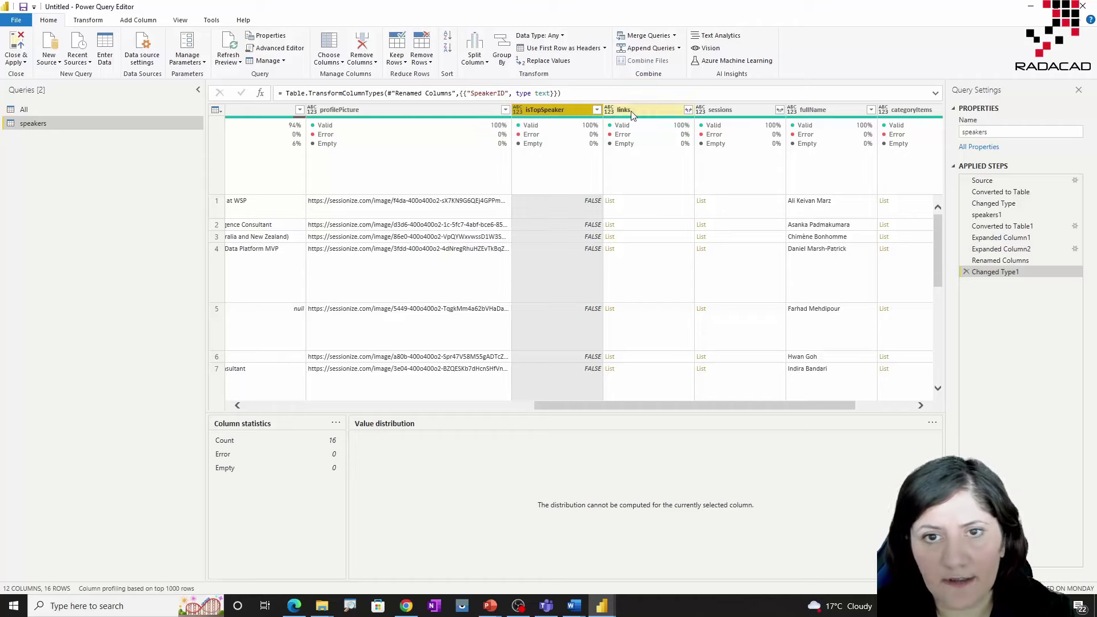
right_click(557, 112)
click(585, 138)
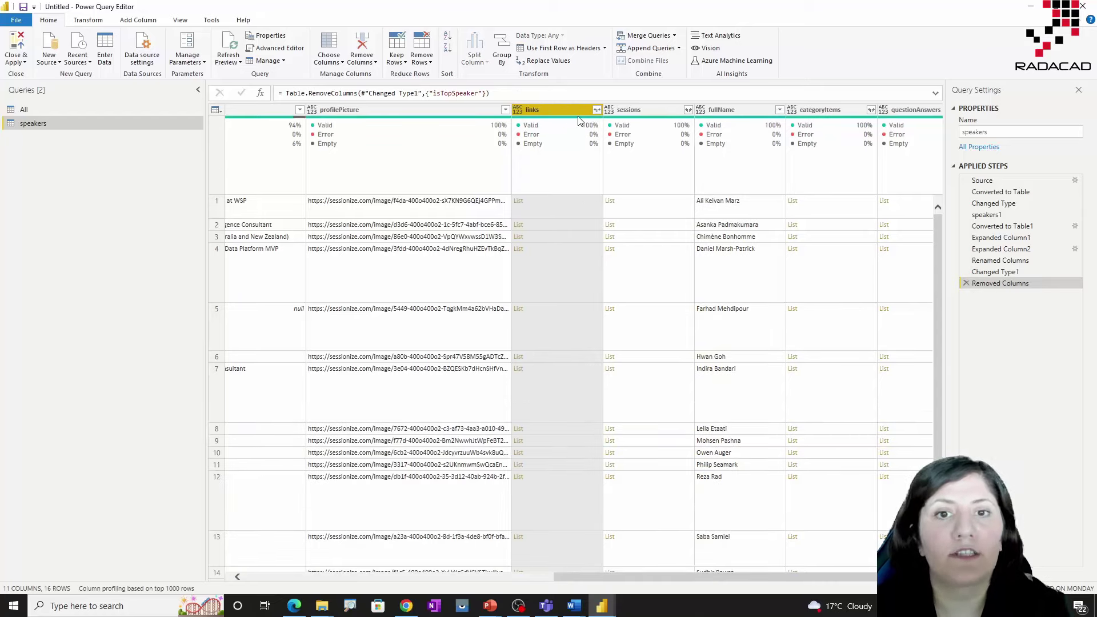
Remove the links and sessions columns together from the speakers query.
click(639, 109)
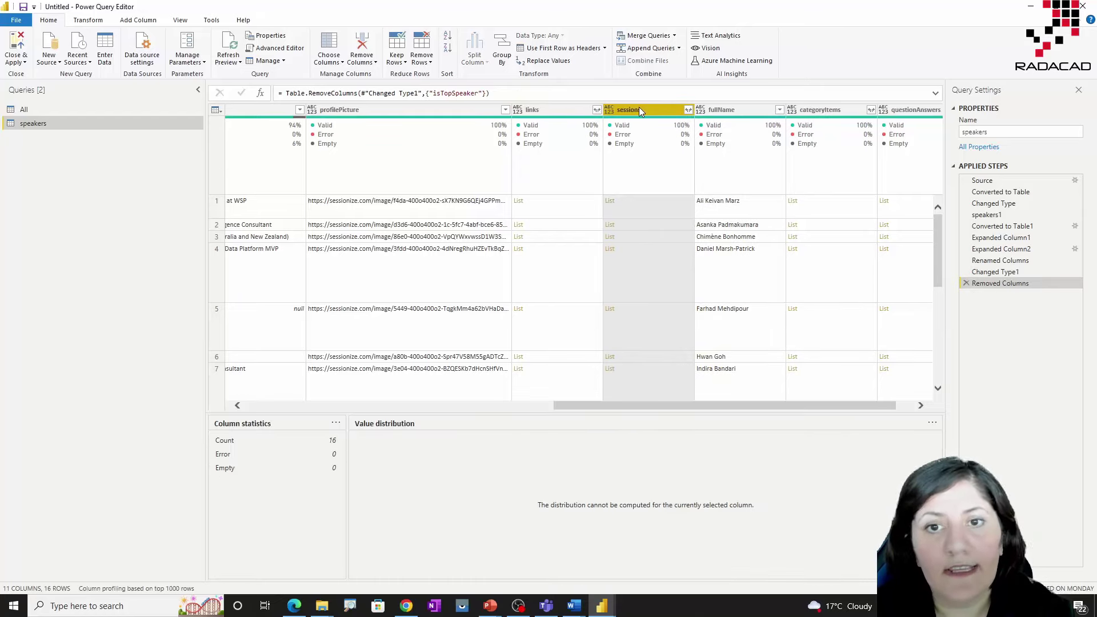
ctrl+click(558, 111)
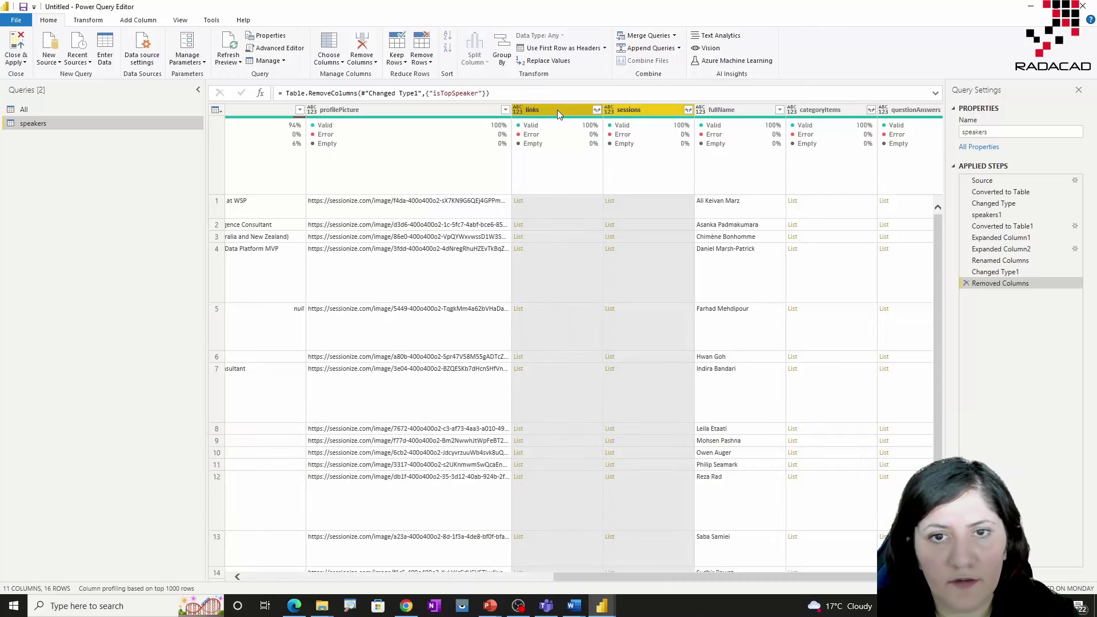
right_click(559, 112)
click(599, 133)
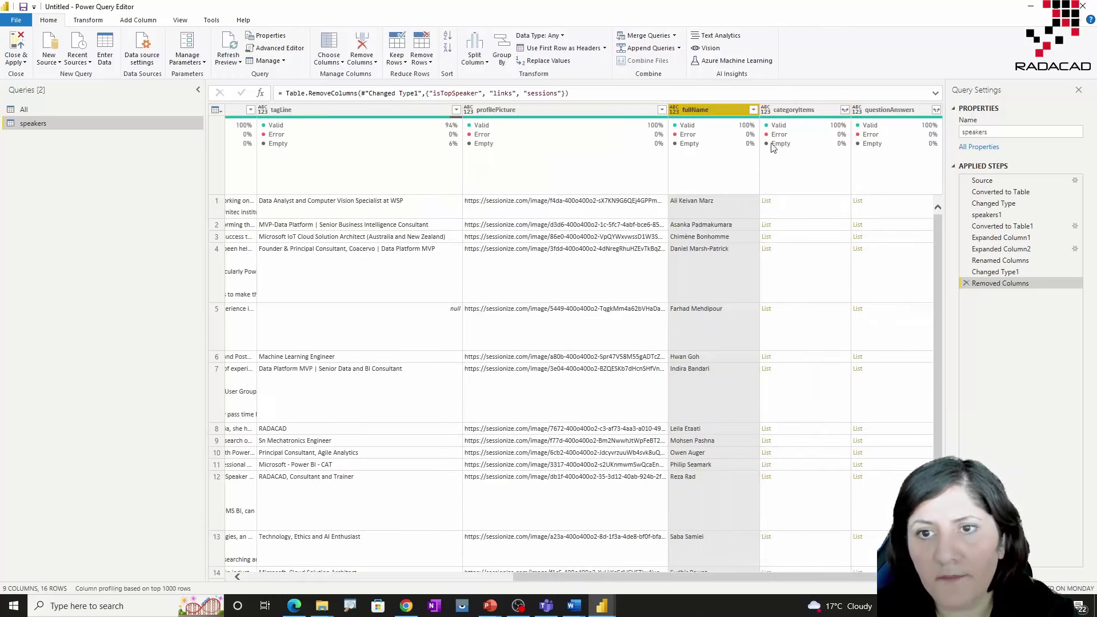
Remove the categoryItems and questionAnswers columns from the speakers query.
click(823, 111)
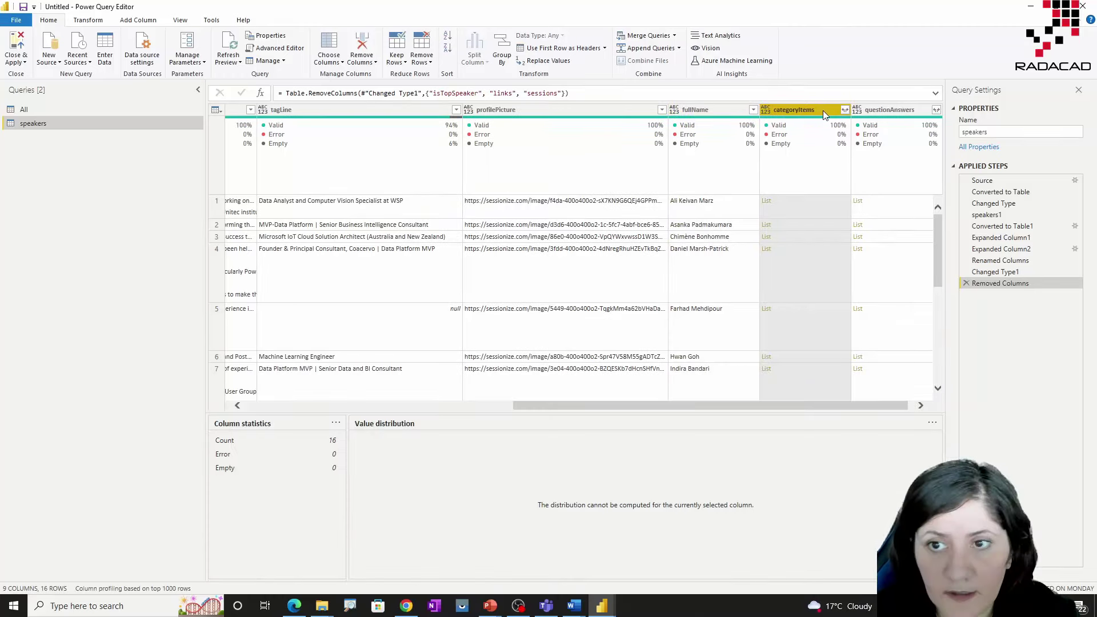
right_click(822, 111)
click(855, 135)
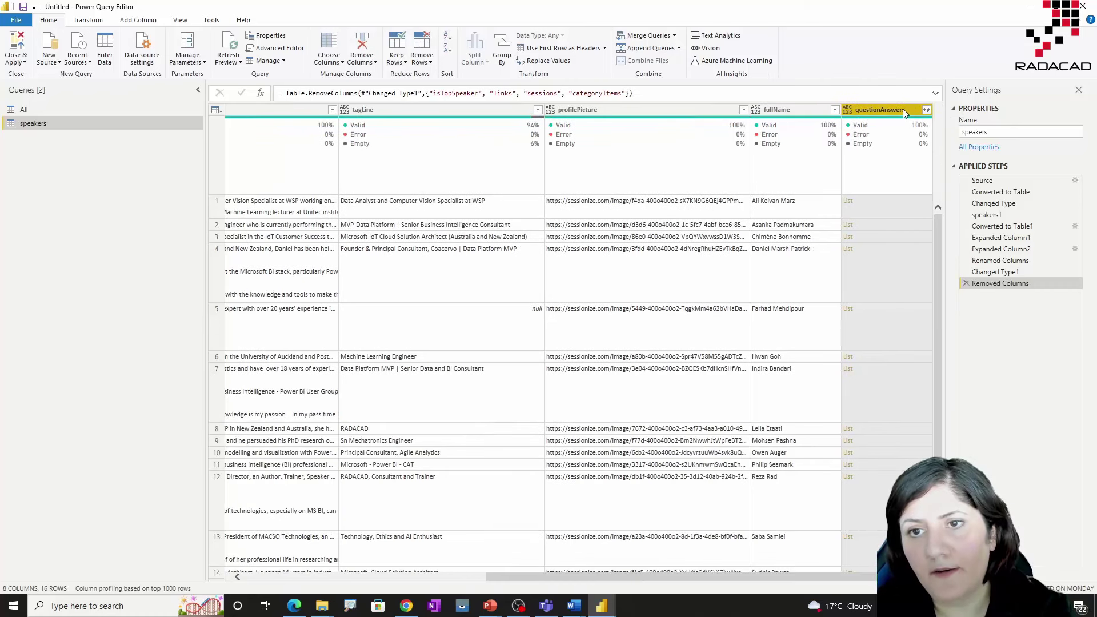
right_click(903, 111)
click(924, 133)
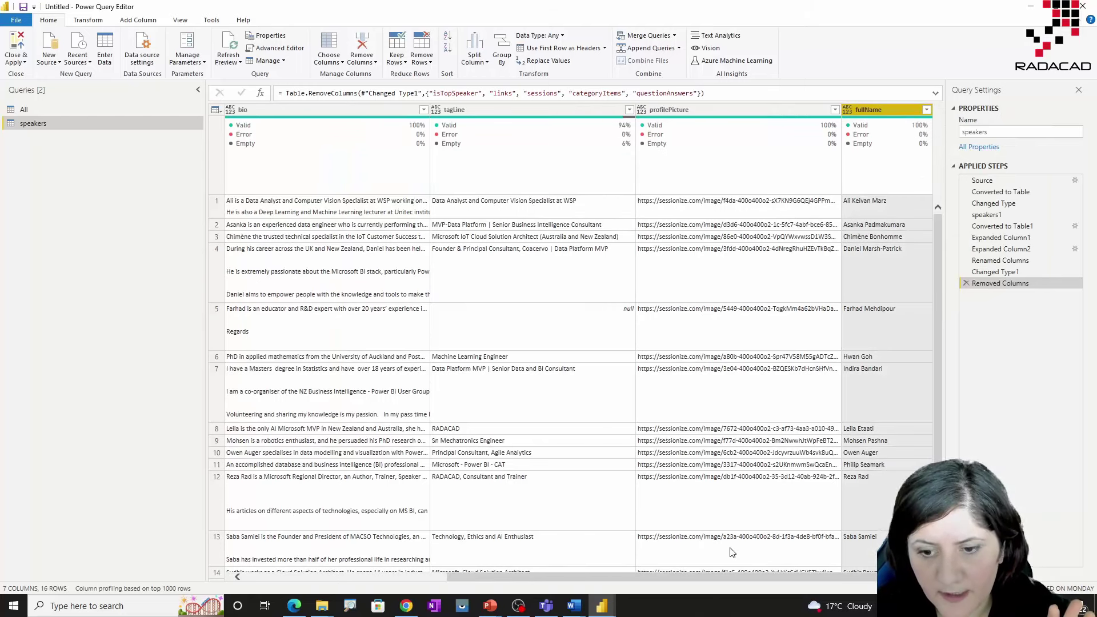
Add the rooms column of the All query as a new query and convert that list to a table.
drag(721, 577, 490, 567)
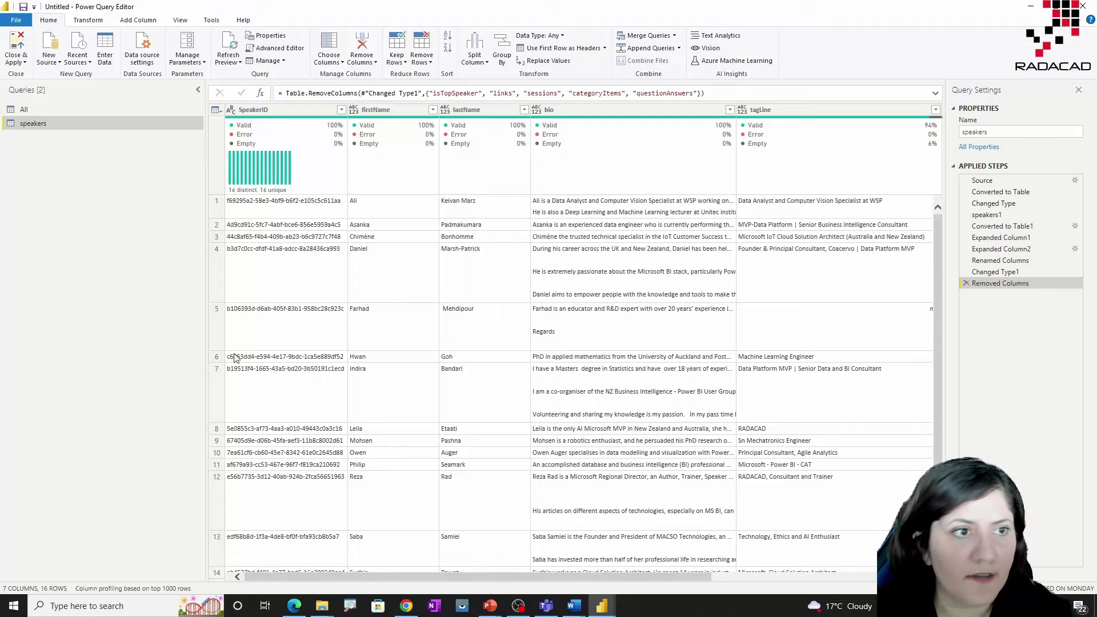
click(37, 107)
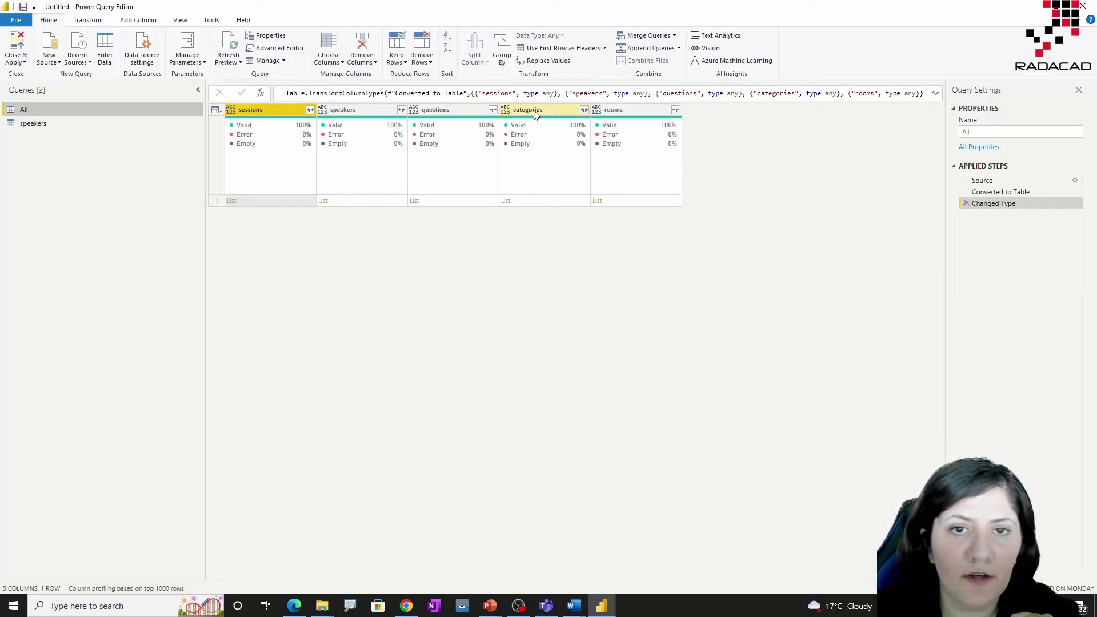
right_click(649, 109)
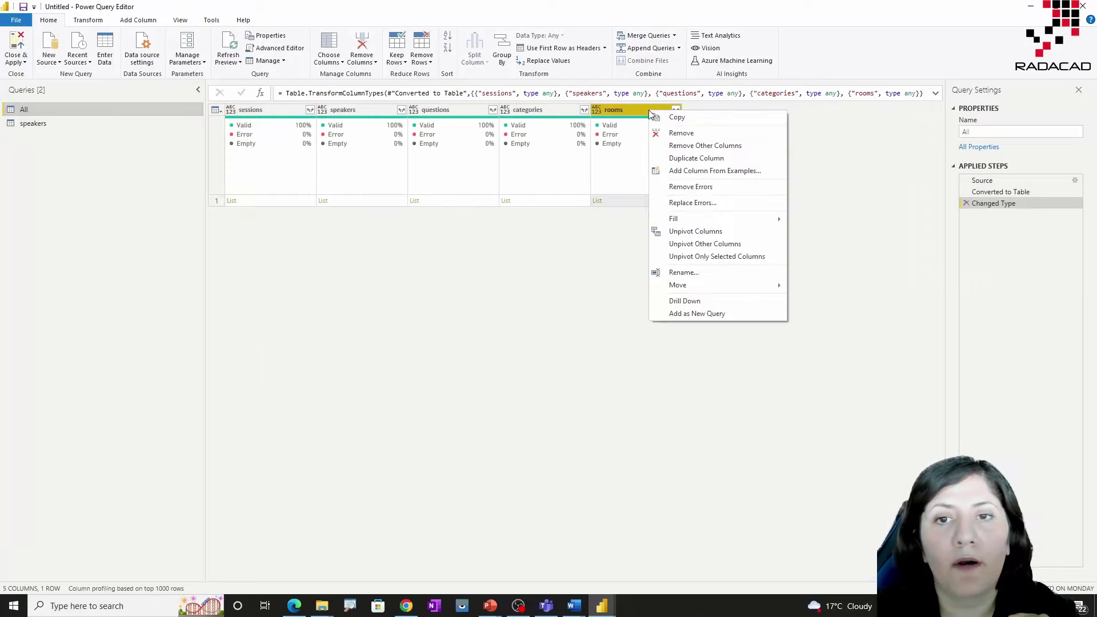
click(699, 314)
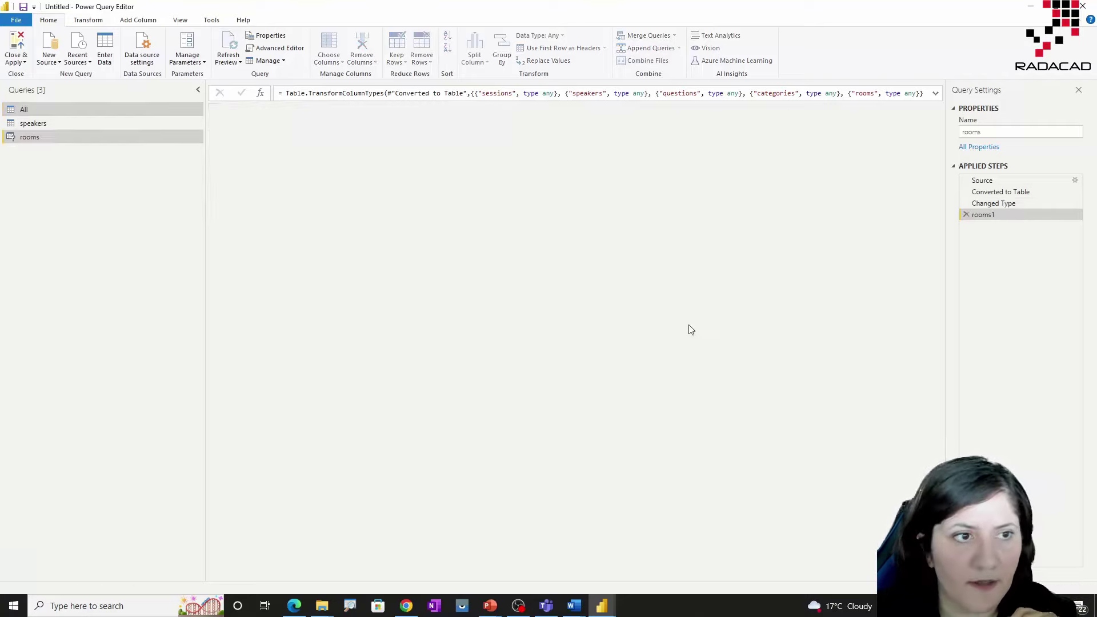
click(14, 58)
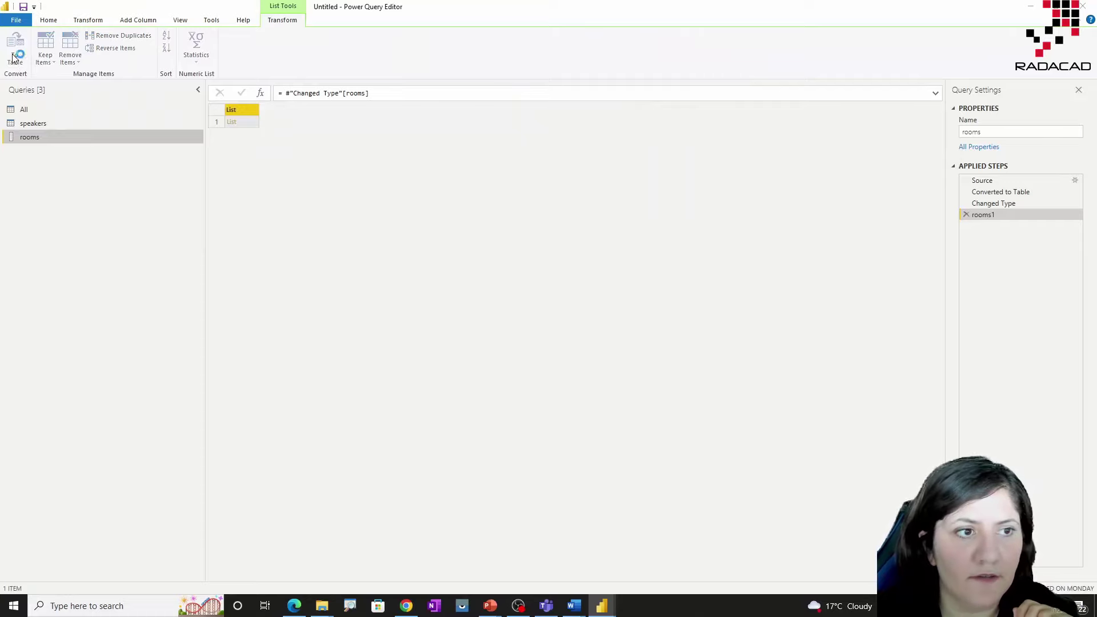
click(670, 348)
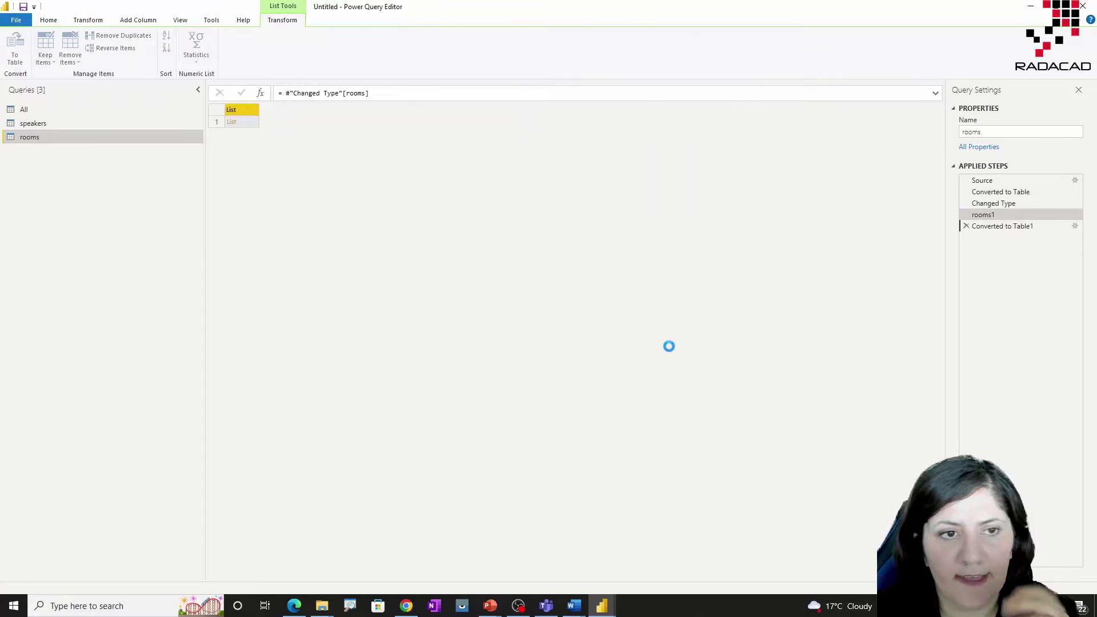
Expand the rooms list to new rows and its records into the id, name and sort columns.
click(309, 109)
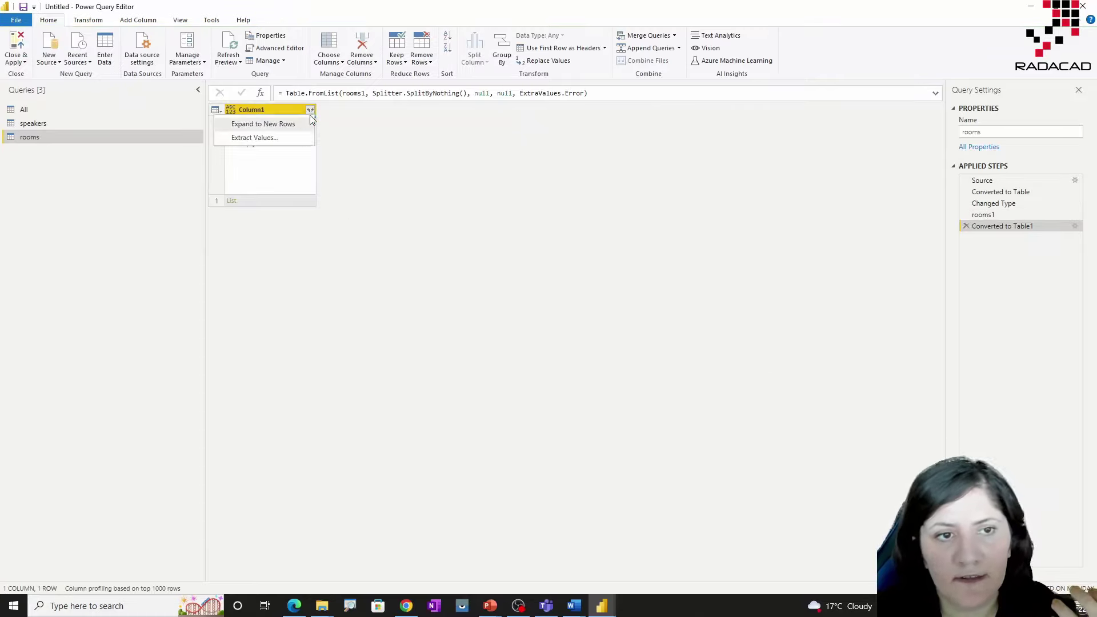
click(295, 124)
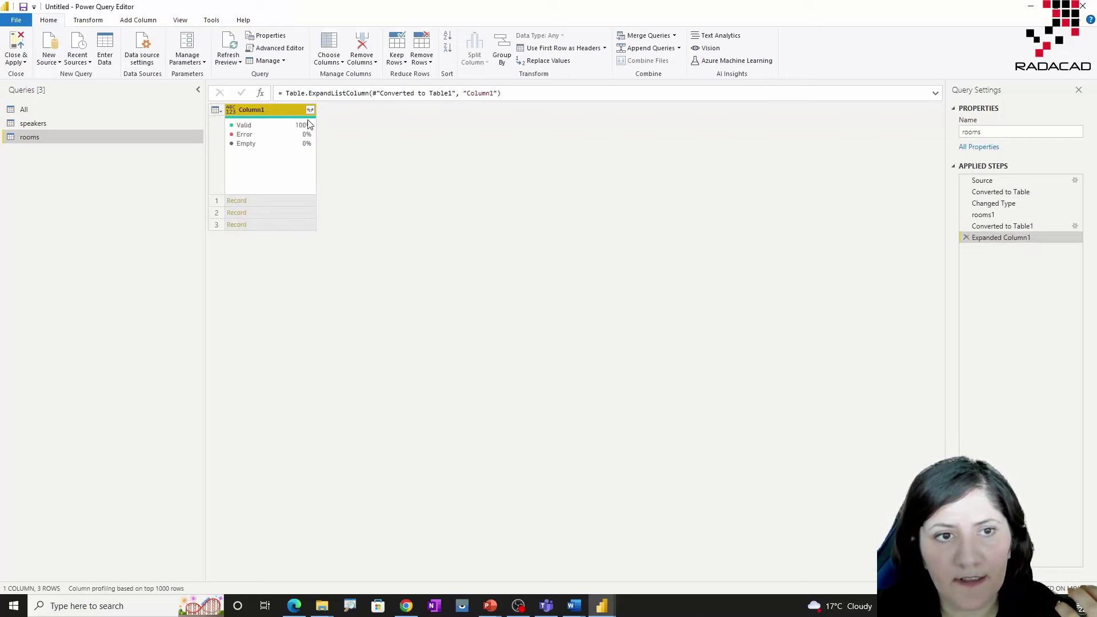
click(310, 110)
click(244, 245)
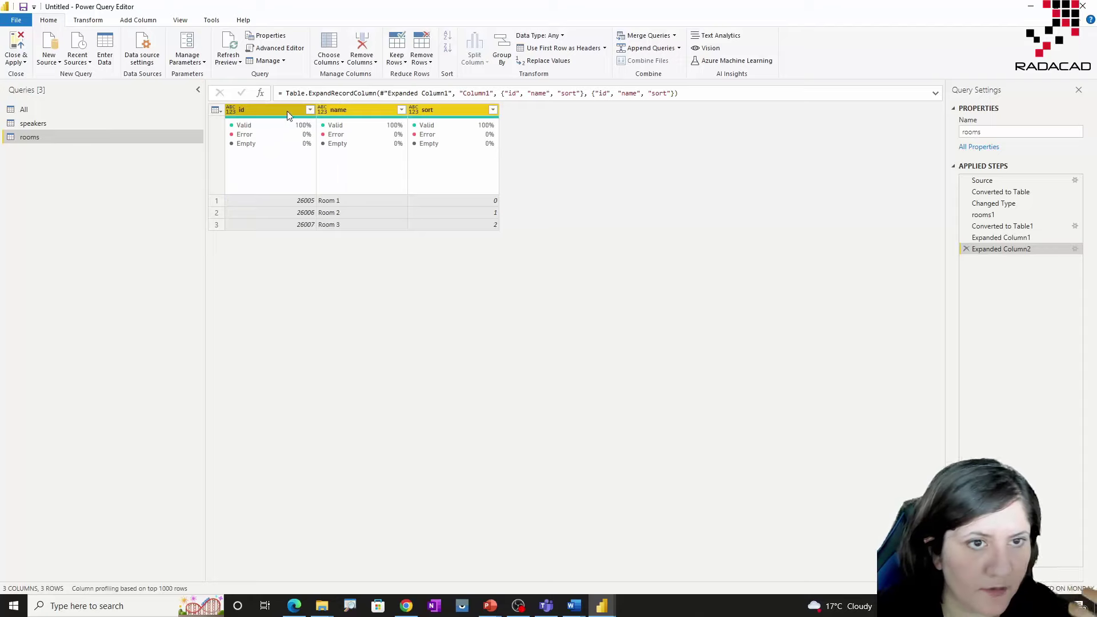
Set the id column of the rooms query to Whole Number and rename it RoomID.
click(231, 111)
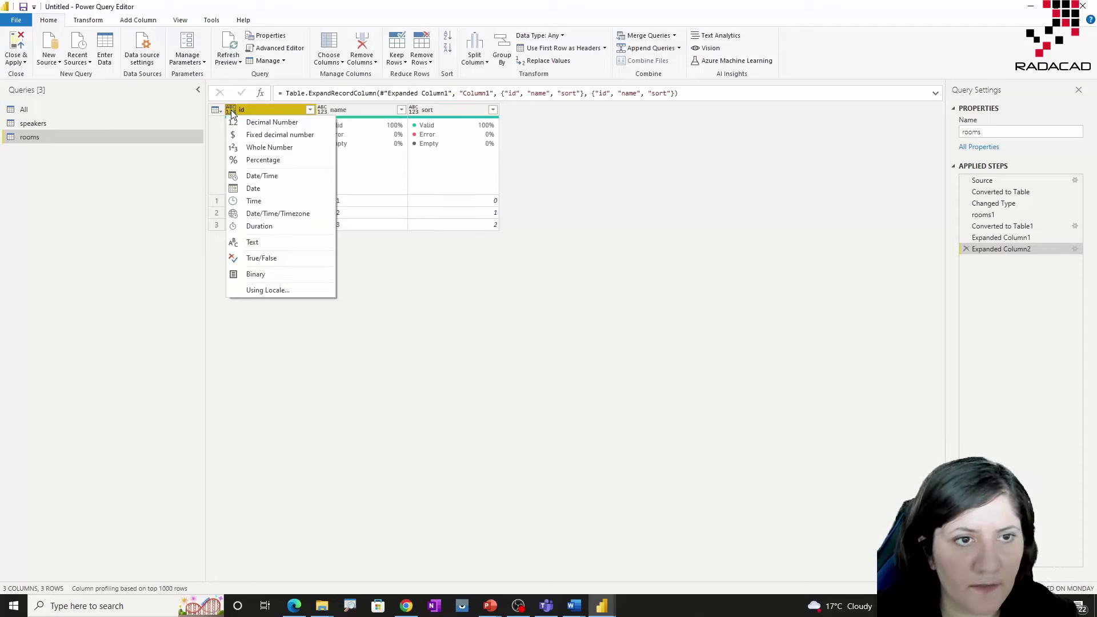
click(259, 149)
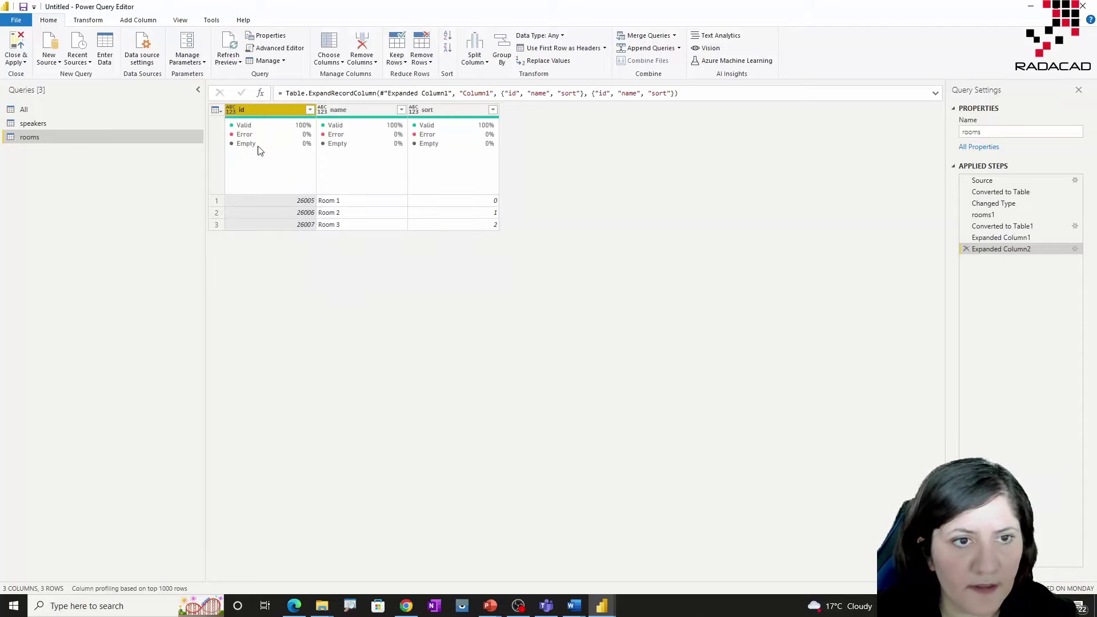
double_click(254, 111)
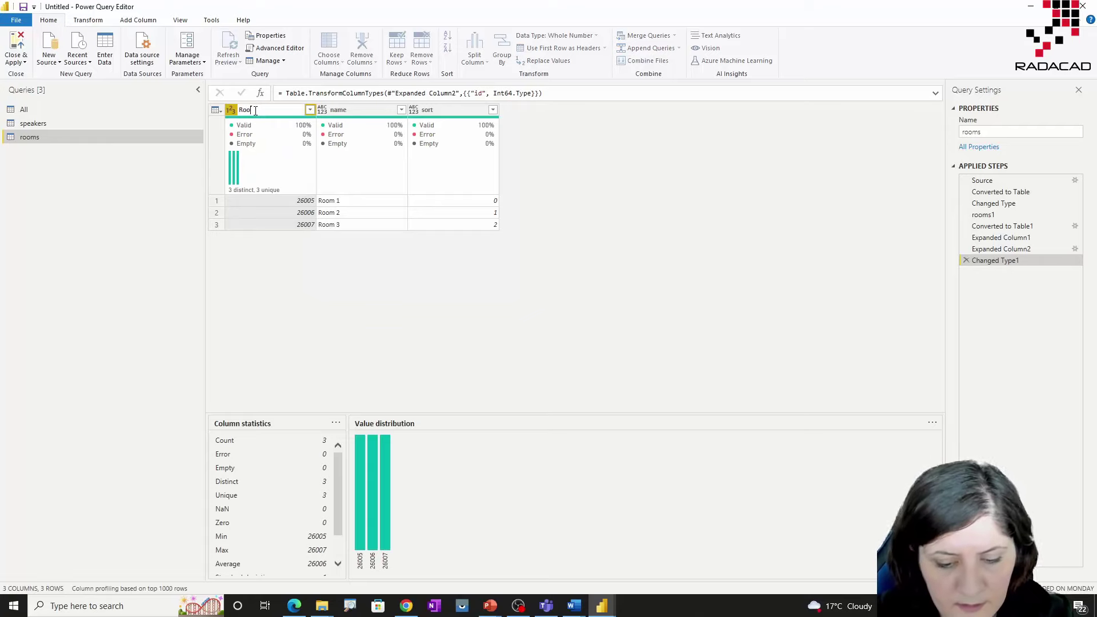
text(RoomID)
key(Return)
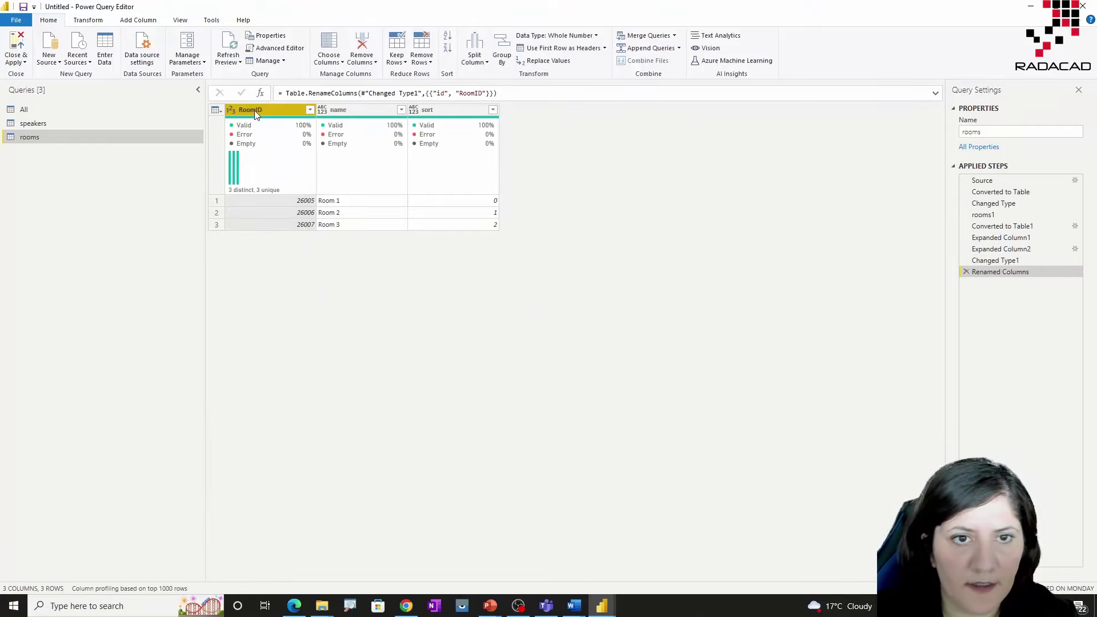
click(49, 114)
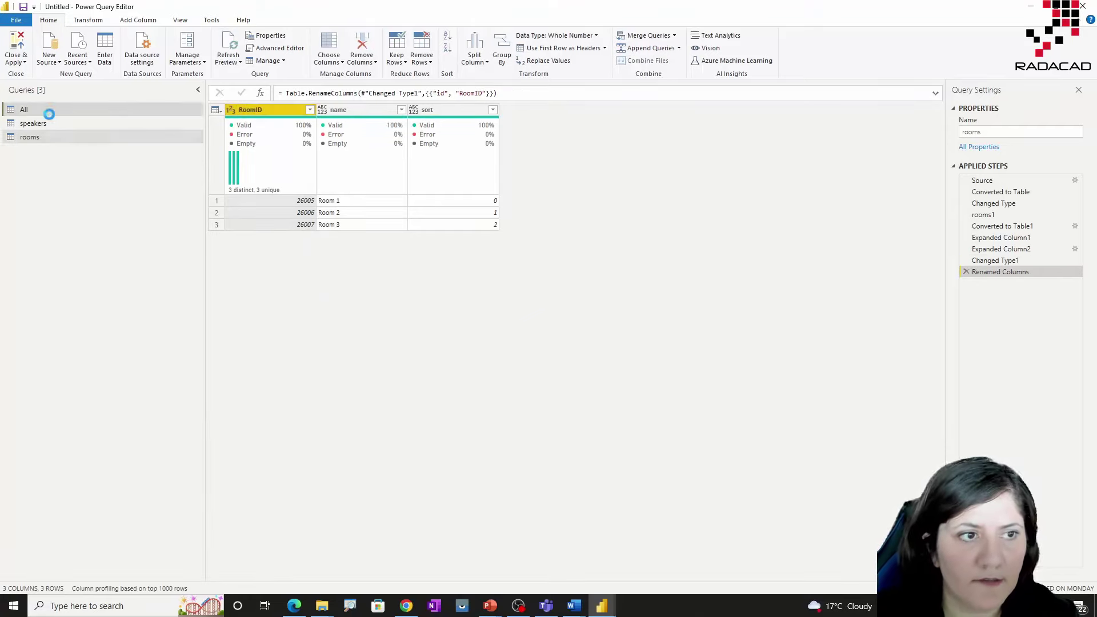
click(339, 110)
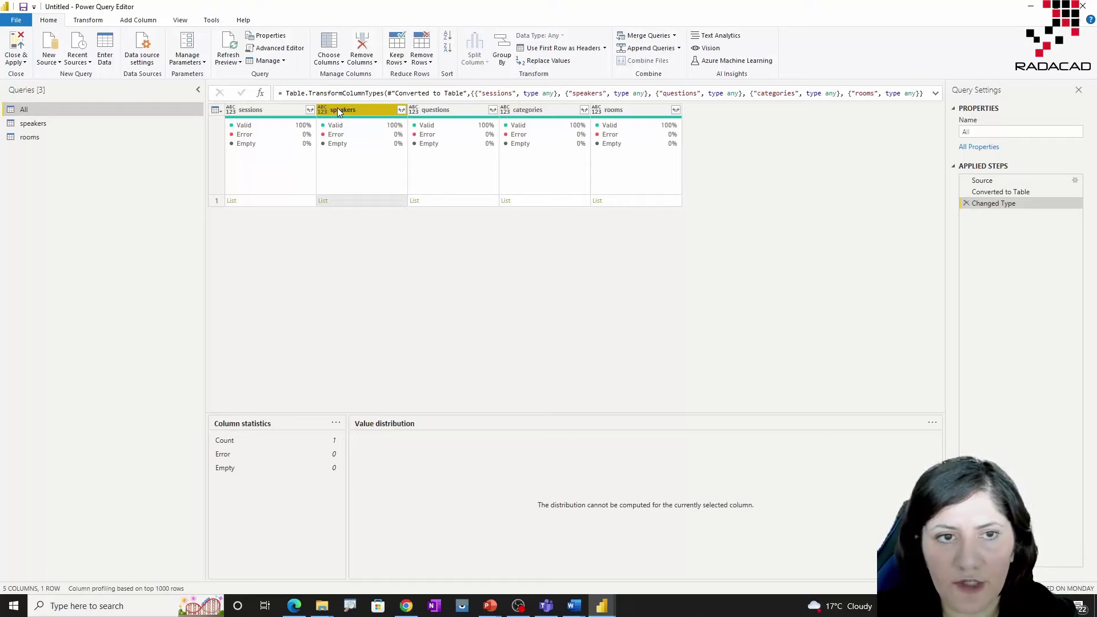
right_click(339, 110)
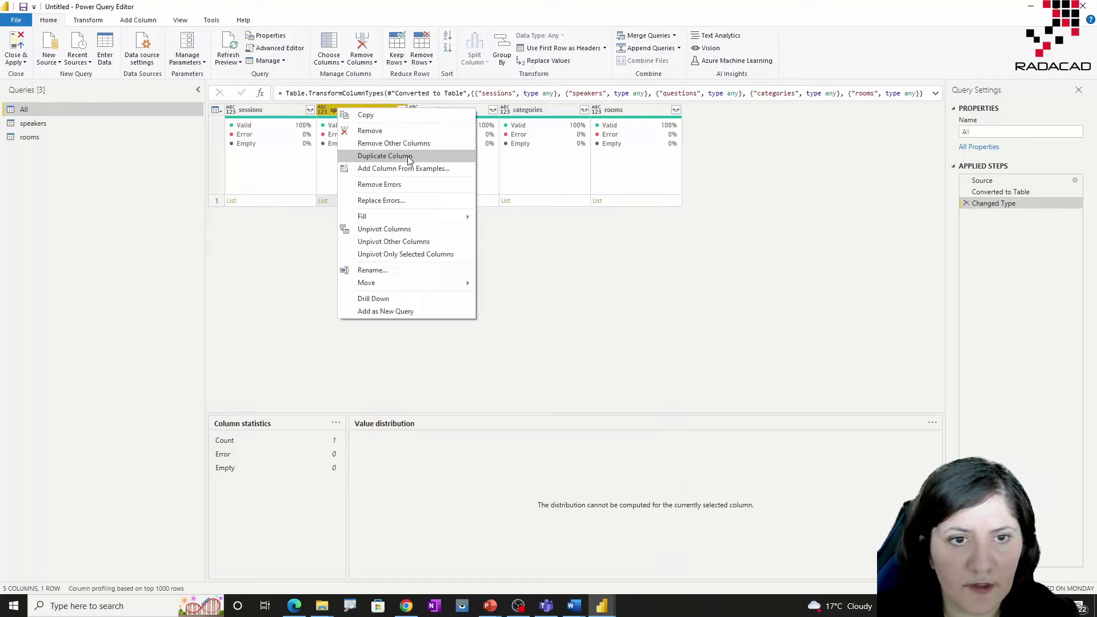
click(386, 312)
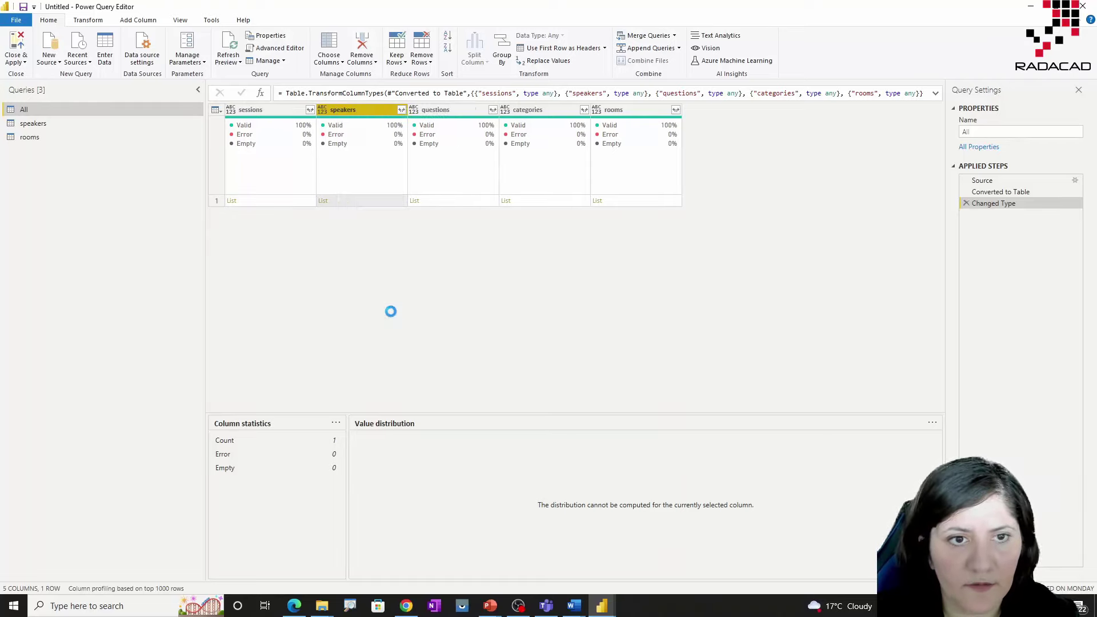
right_click(90, 150)
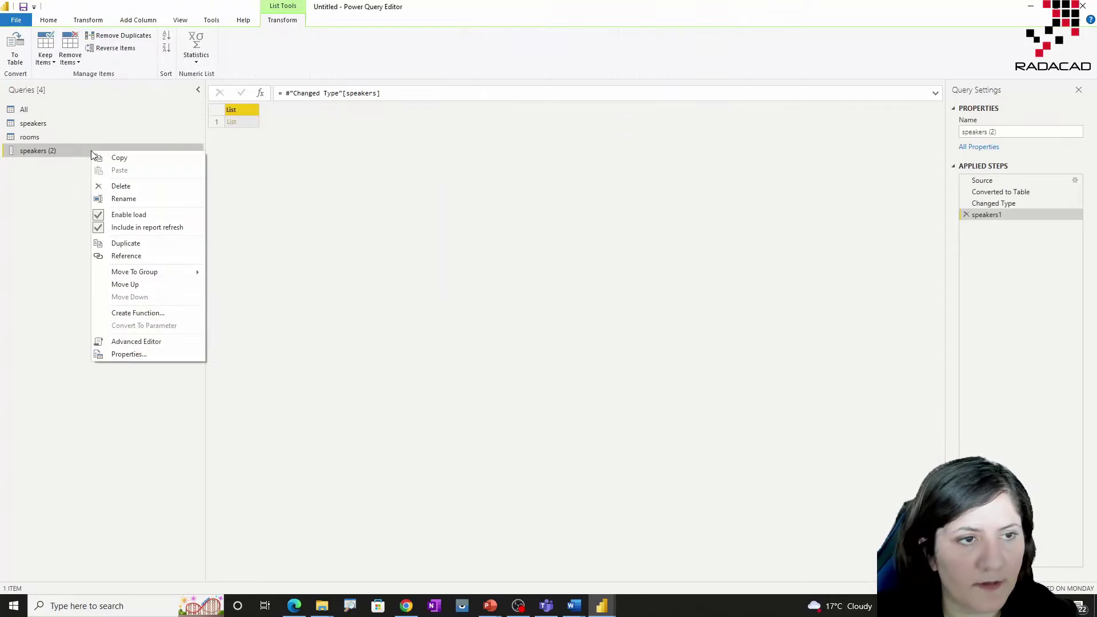
click(132, 186)
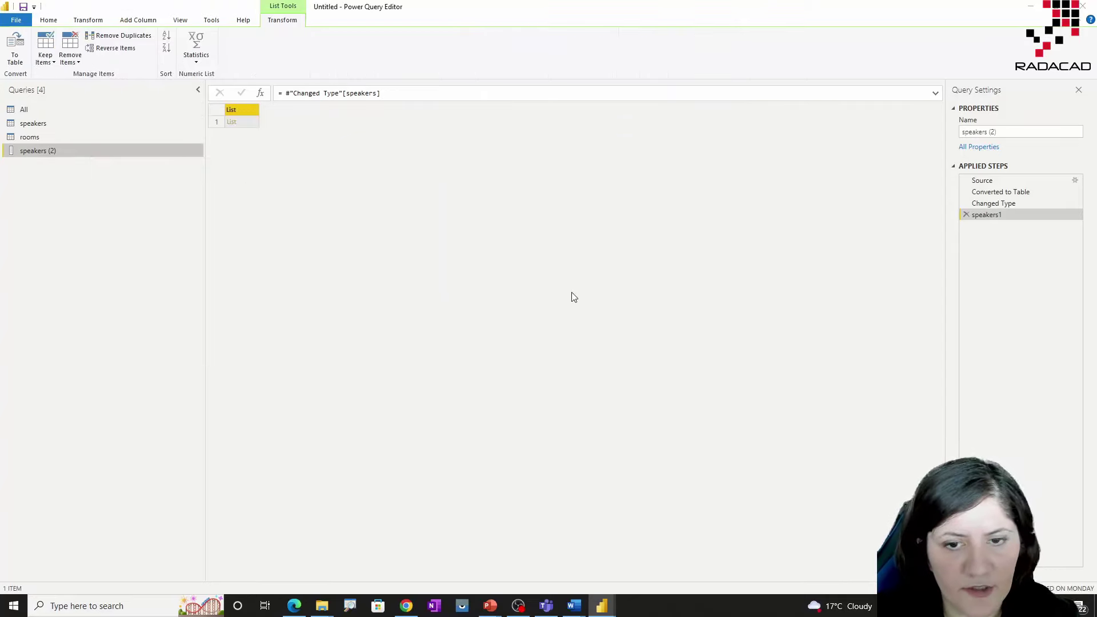
click(603, 323)
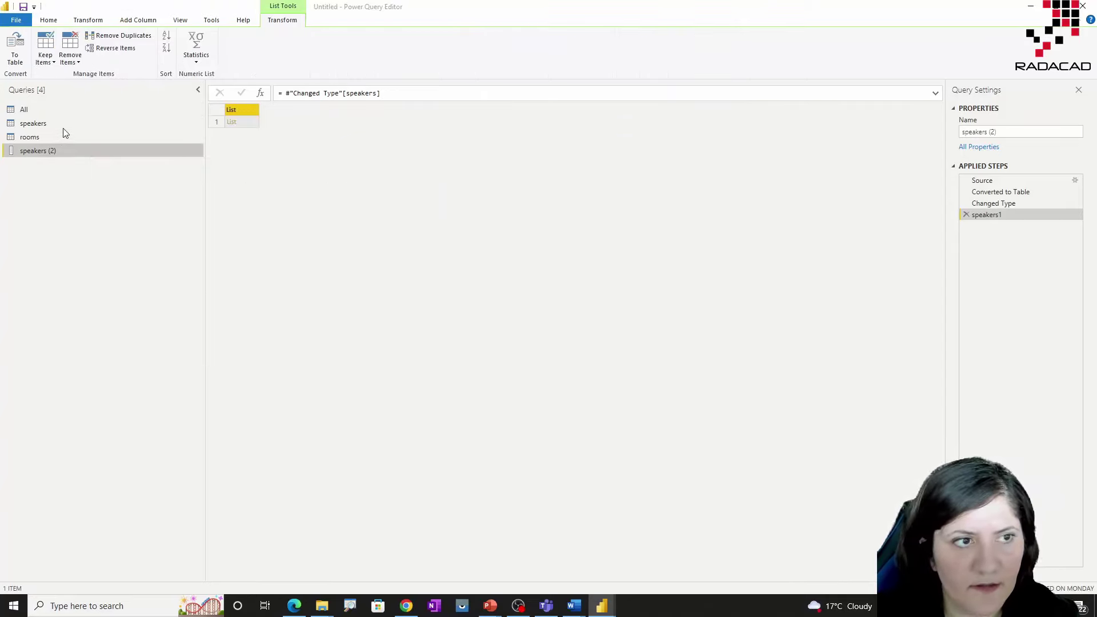
Add the sessions column of the All query as a new query, expanded into a table with all its record fields.
click(41, 109)
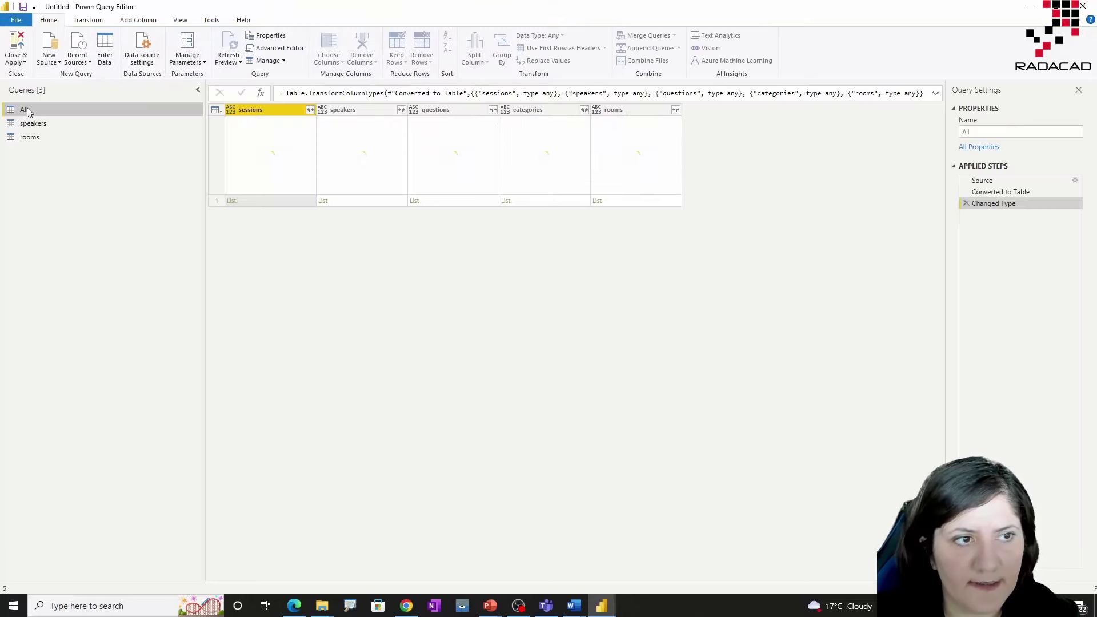
right_click(242, 108)
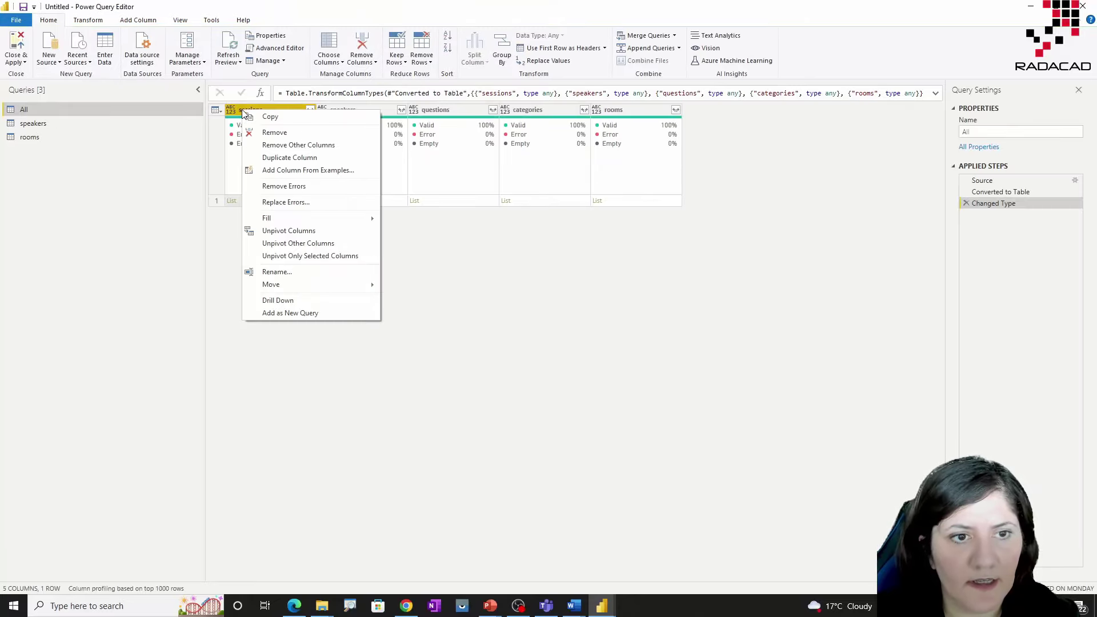
click(290, 312)
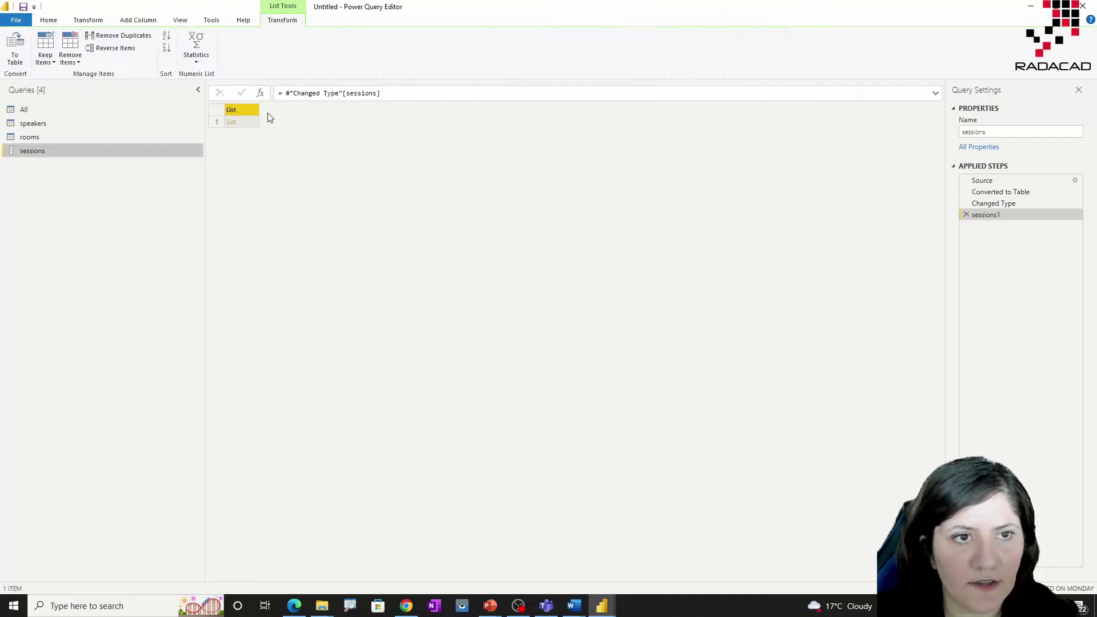
click(15, 50)
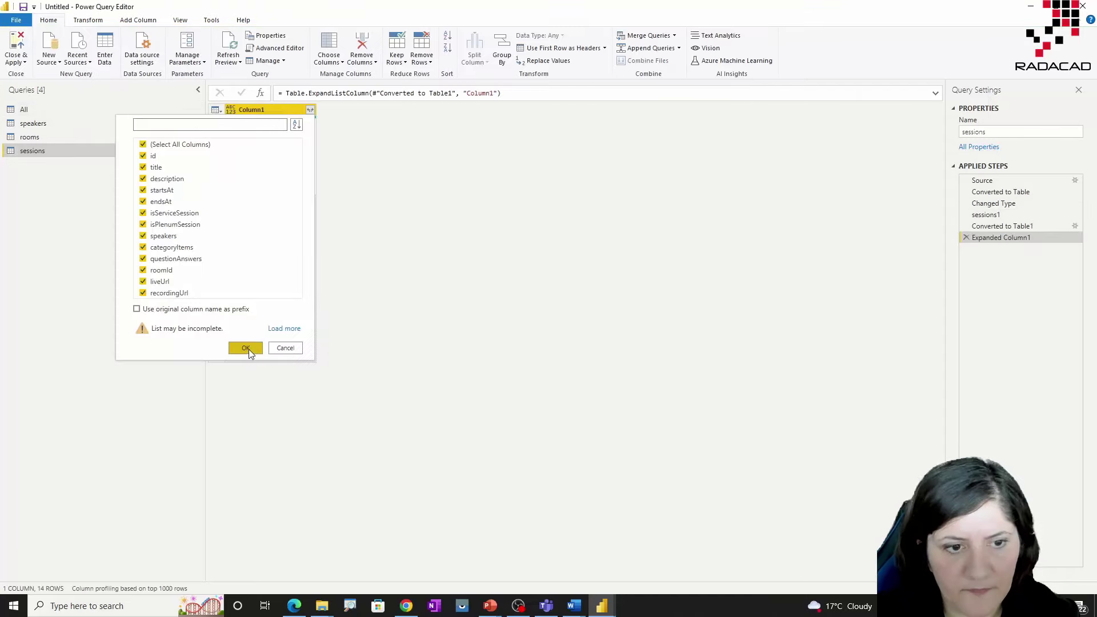
click(246, 348)
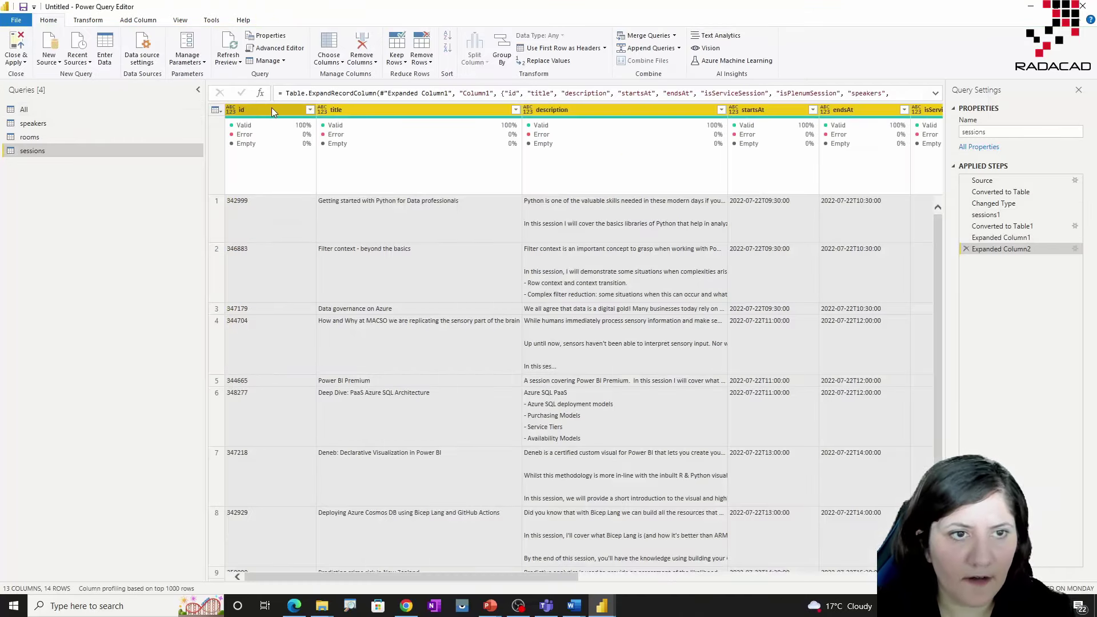
Rename the id column of the sessions query as SessionID and set its data type to Whole Number.
double_click(272, 109)
text(Session)
key(Return)
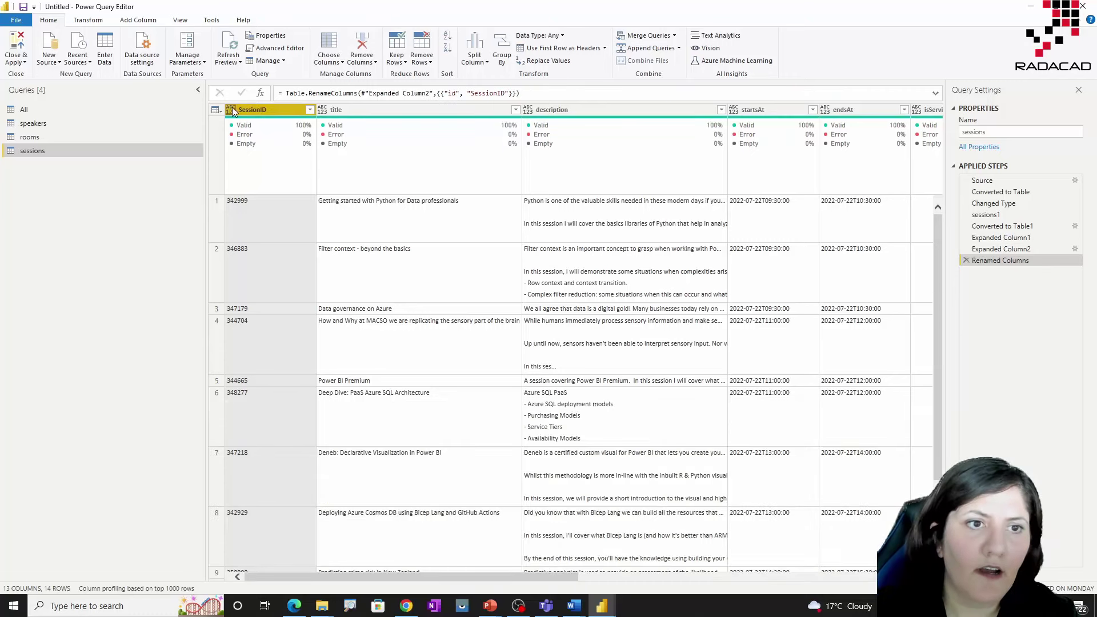
click(231, 110)
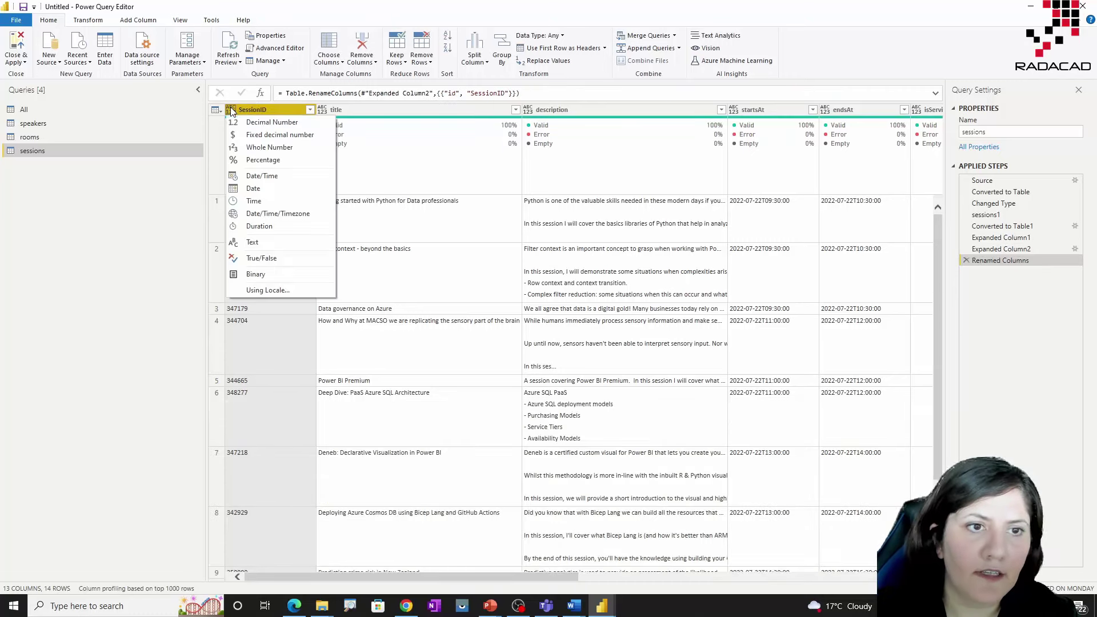
click(268, 148)
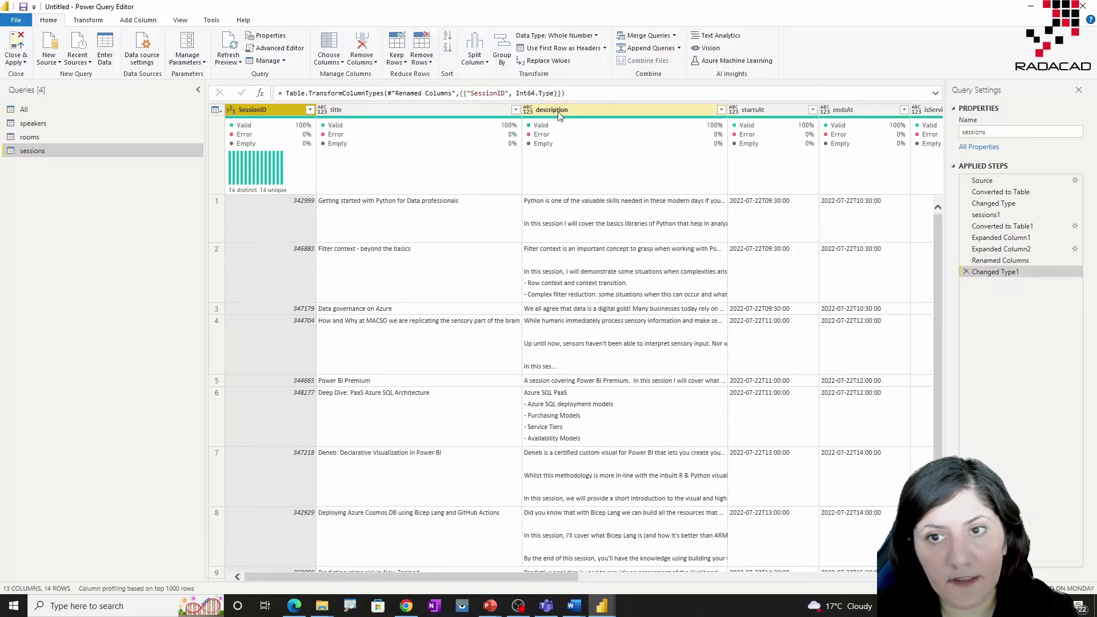
Keep only the SessionID, title and description columns in the sessions query, removing all other columns.
click(793, 111)
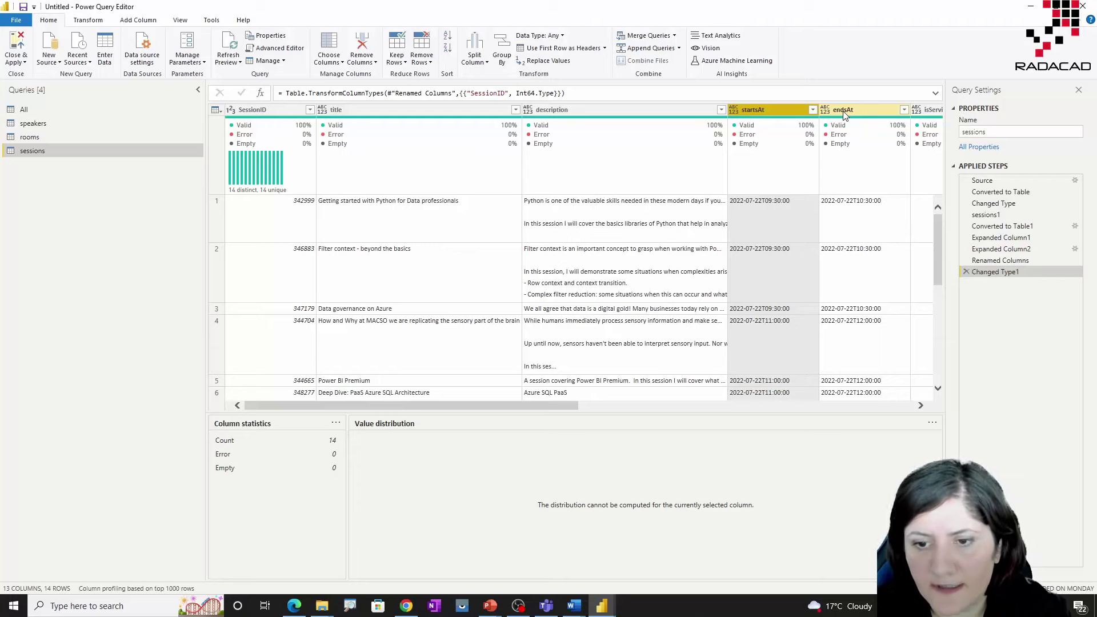
click(290, 112)
ctrl+click(372, 109)
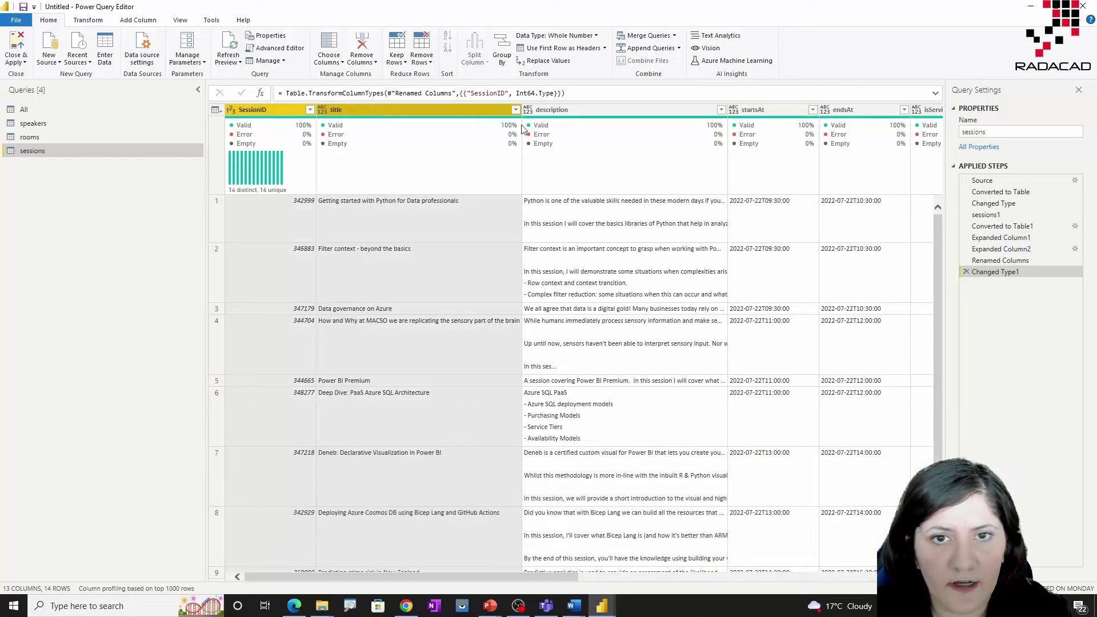
ctrl+click(574, 109)
right_click(574, 109)
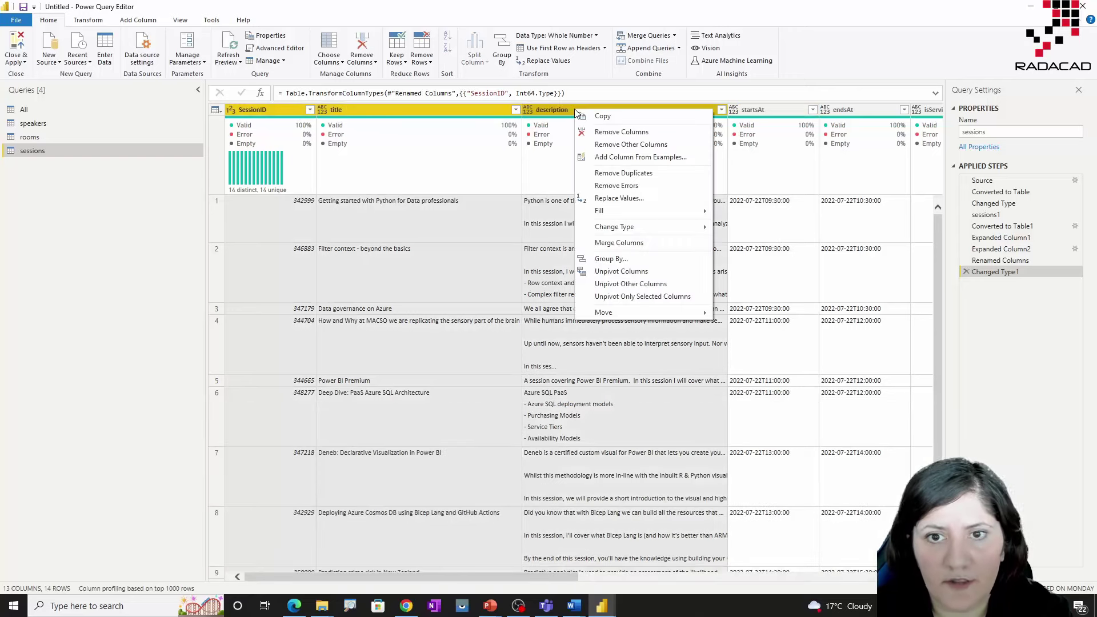
click(628, 145)
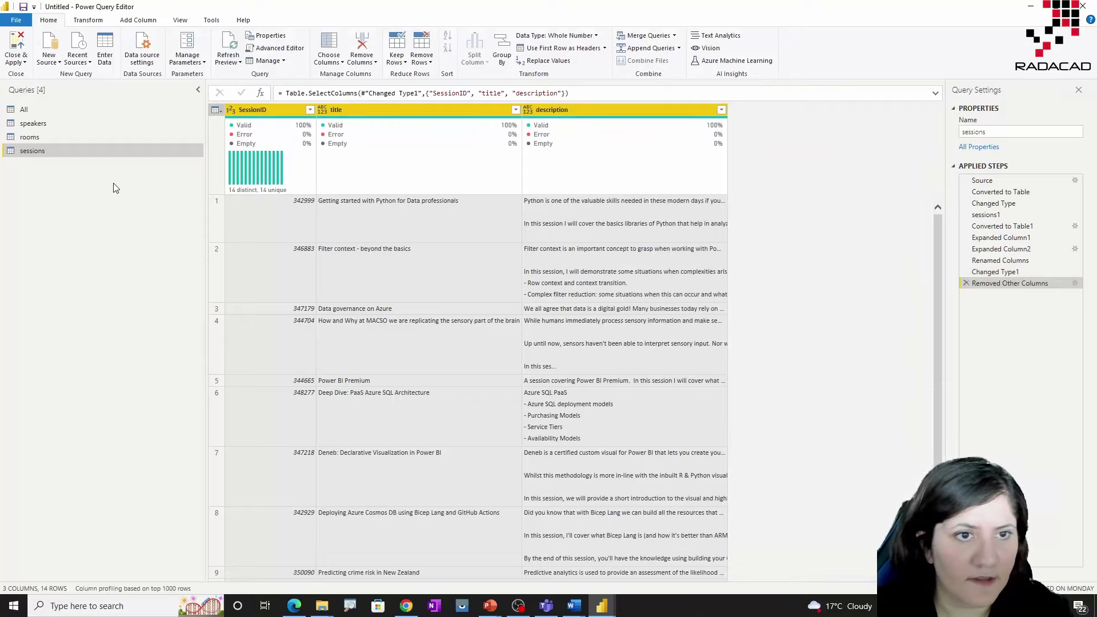
Add the categories column of the All query as a new query and convert that list to a table.
click(50, 114)
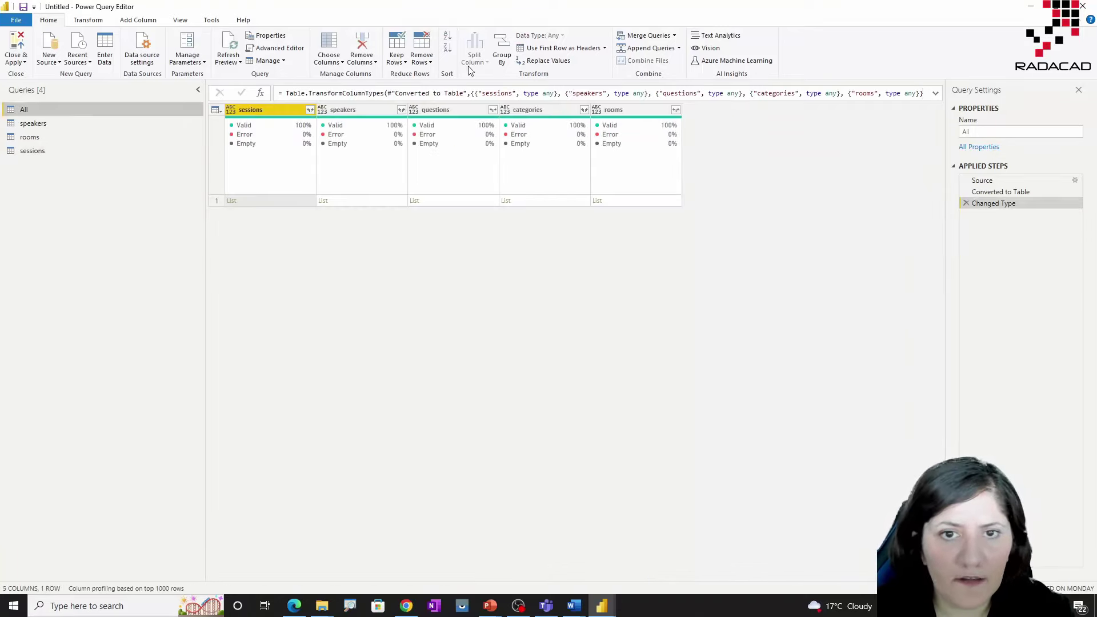
right_click(566, 112)
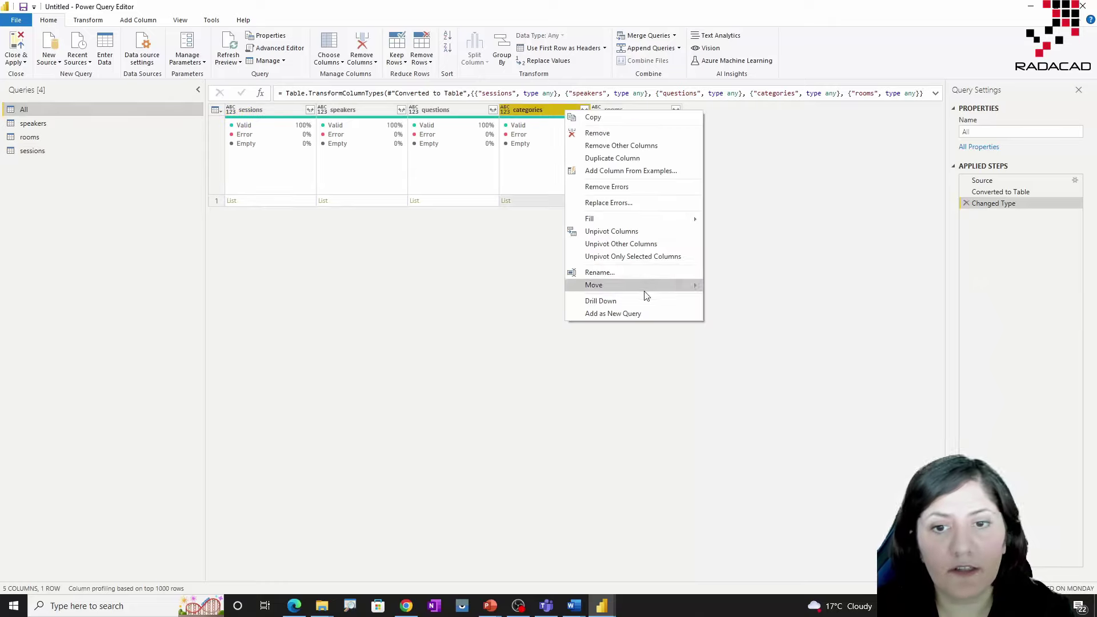
click(633, 317)
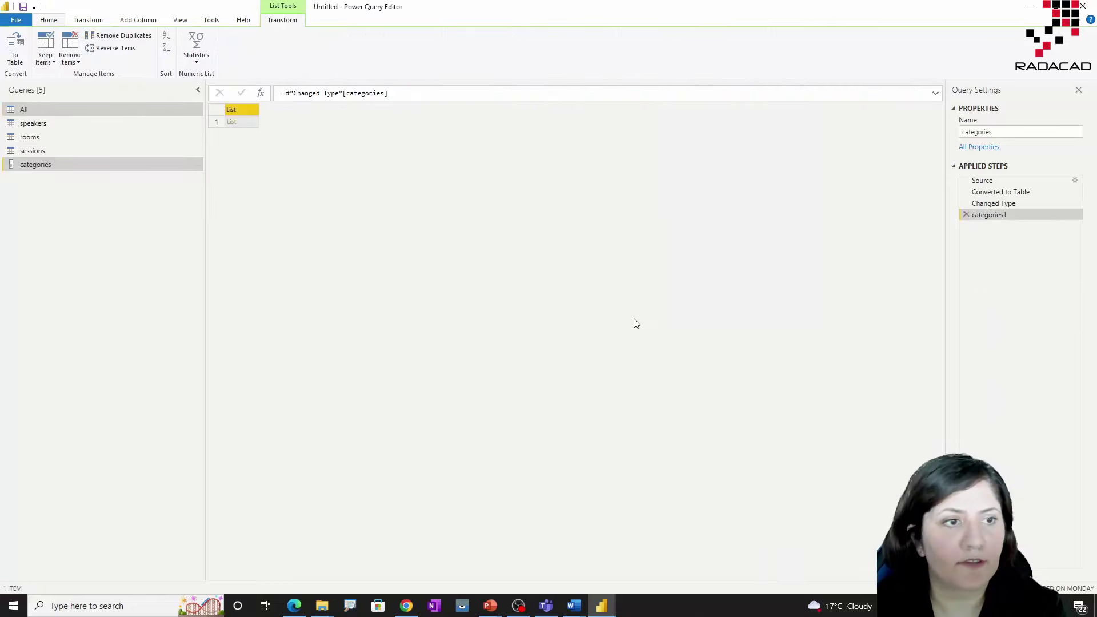
click(15, 61)
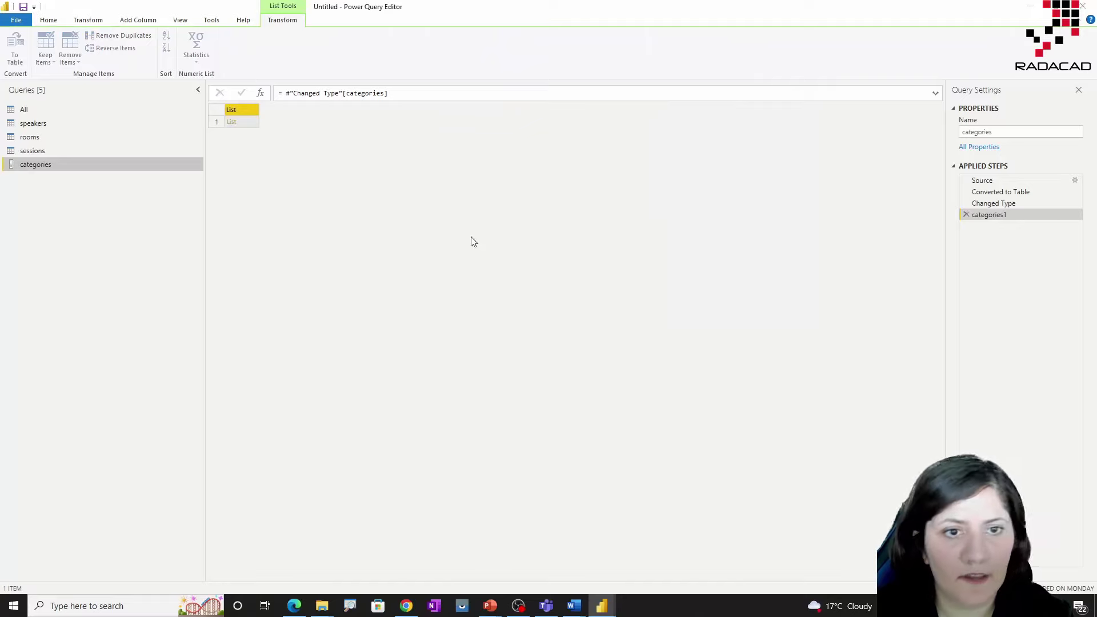
click(674, 349)
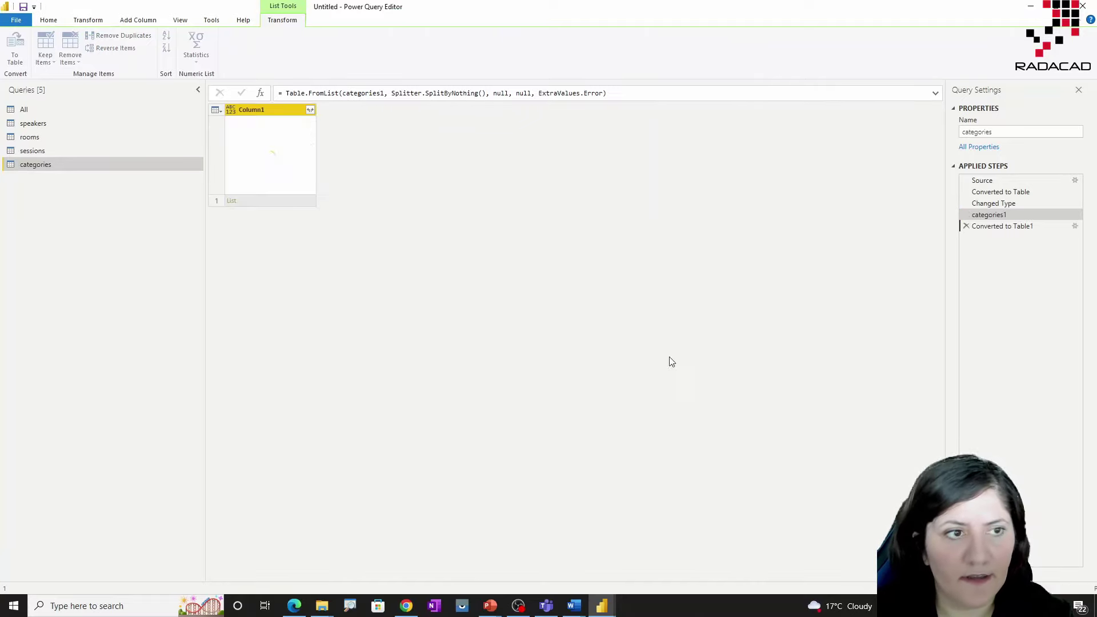
Expand the categories list to new rows and its records into all columns, including the nested items' id, name and sort fields.
click(310, 111)
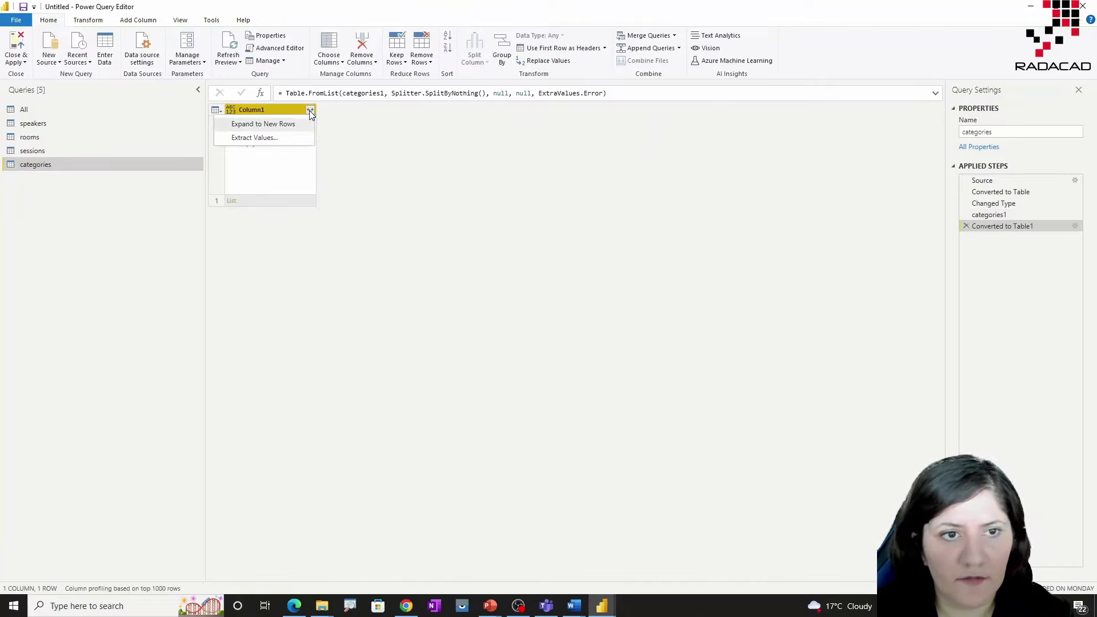
click(294, 125)
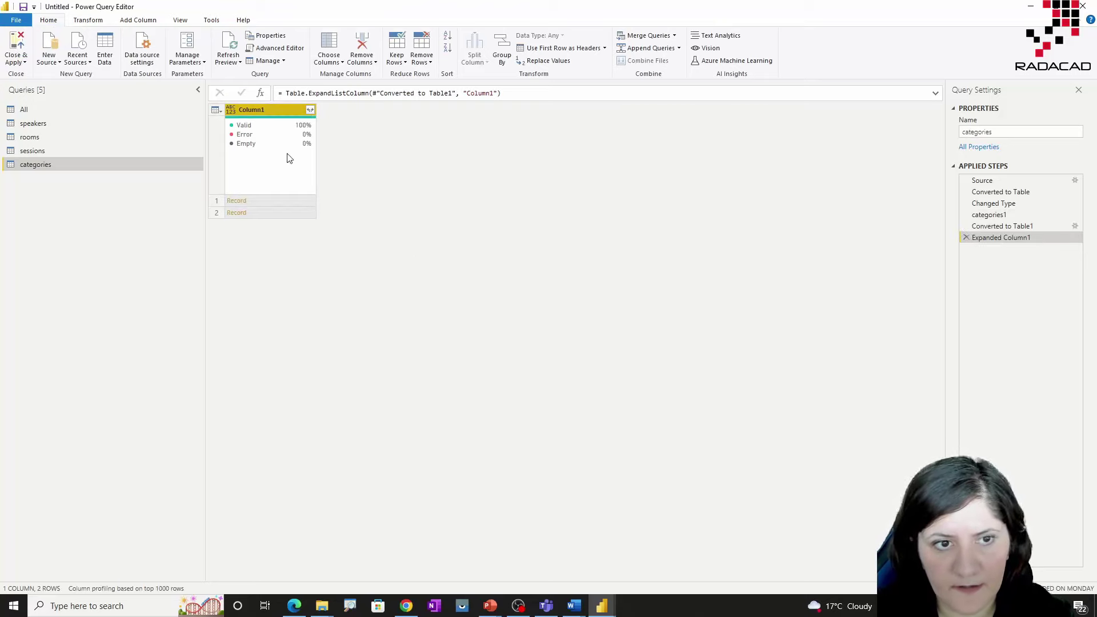
click(309, 110)
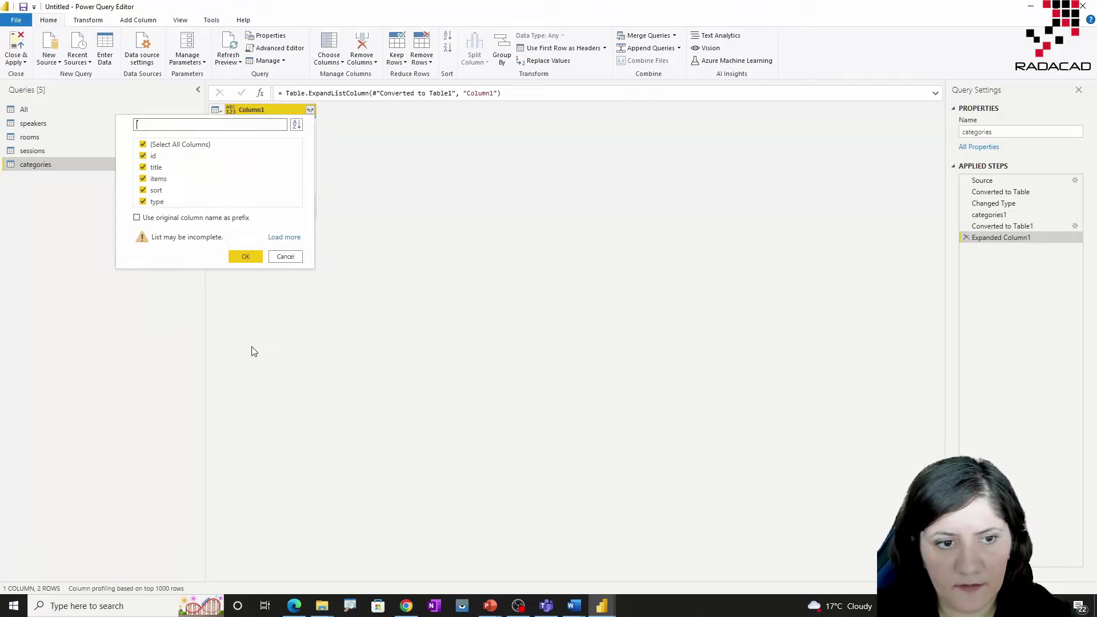
click(246, 256)
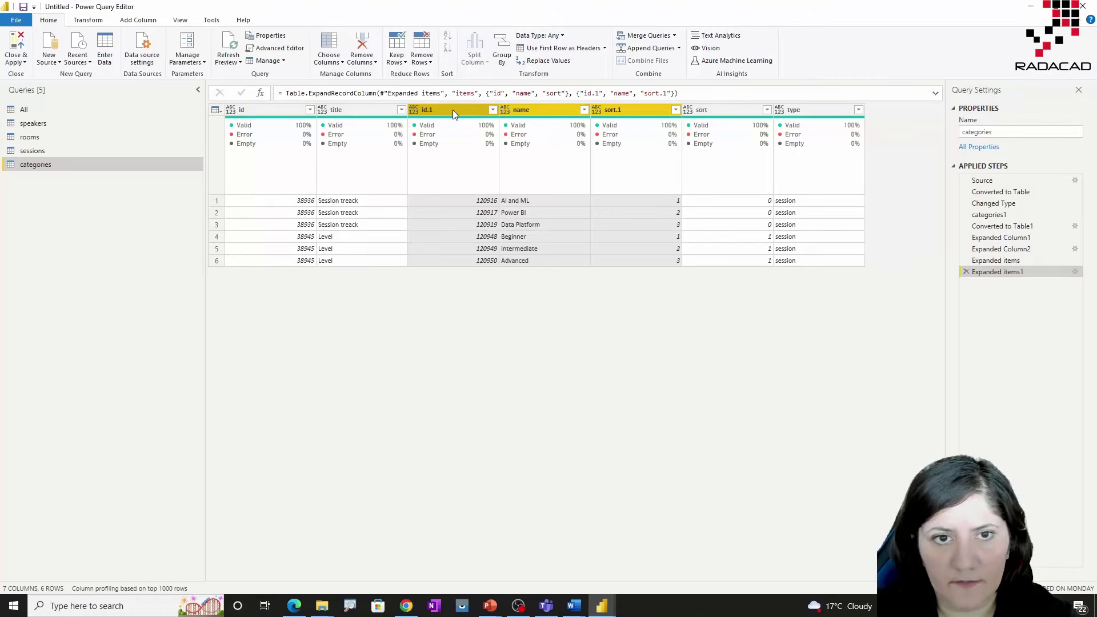
Remove the type column from the categories query.
click(812, 108)
right_click(812, 110)
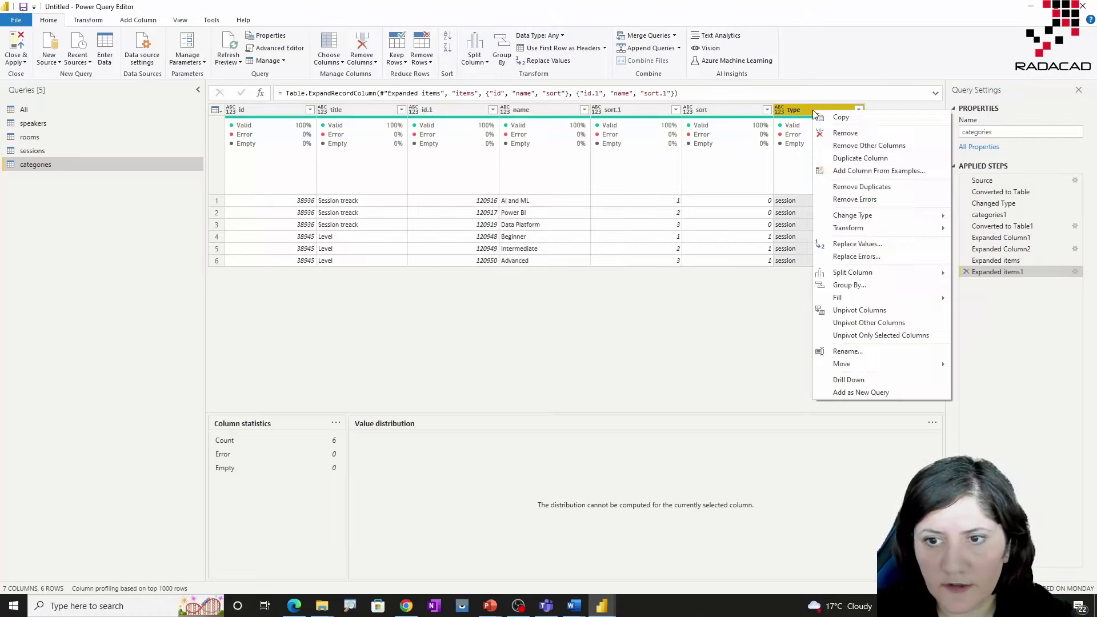
click(839, 133)
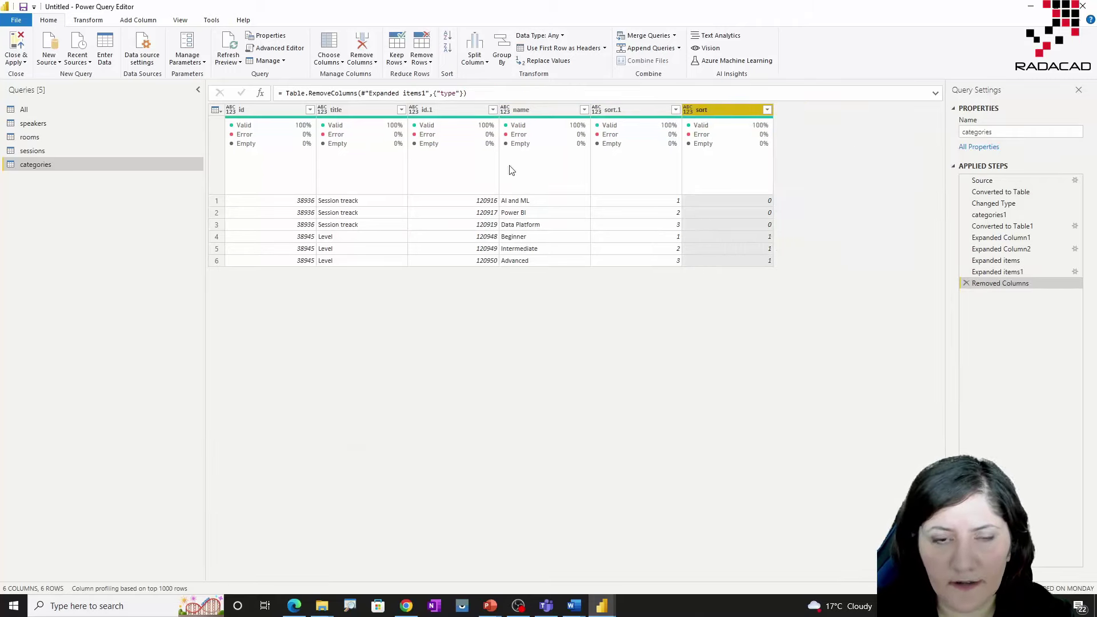
Rename the id.1 column of the categories query to CategoryID and set its data type to Whole Number.
click(460, 111)
double_click(458, 109)
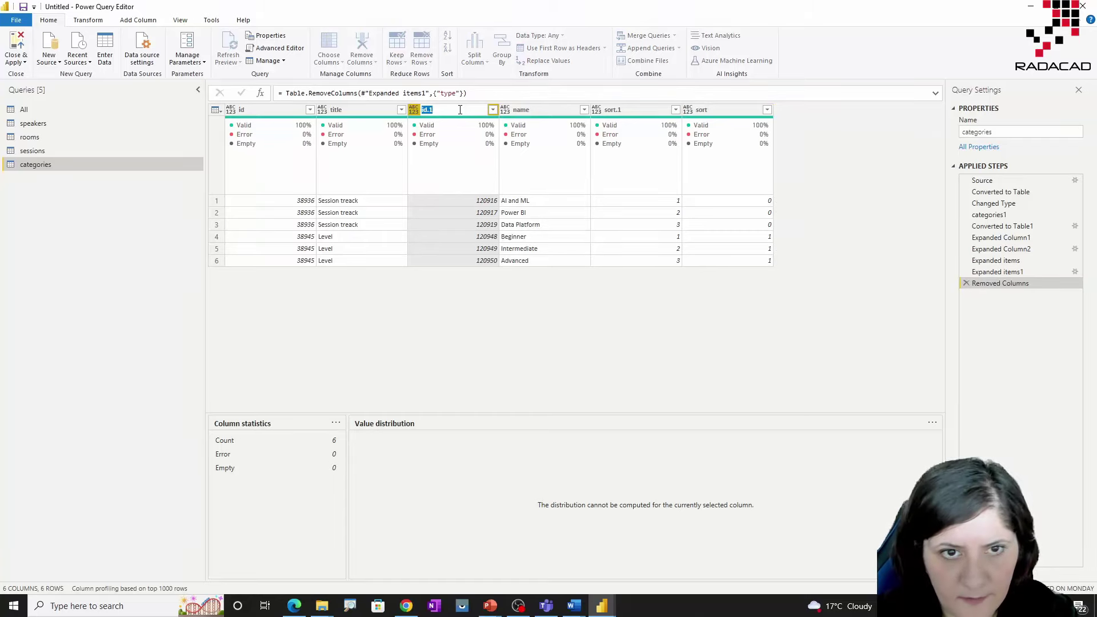
text(category)
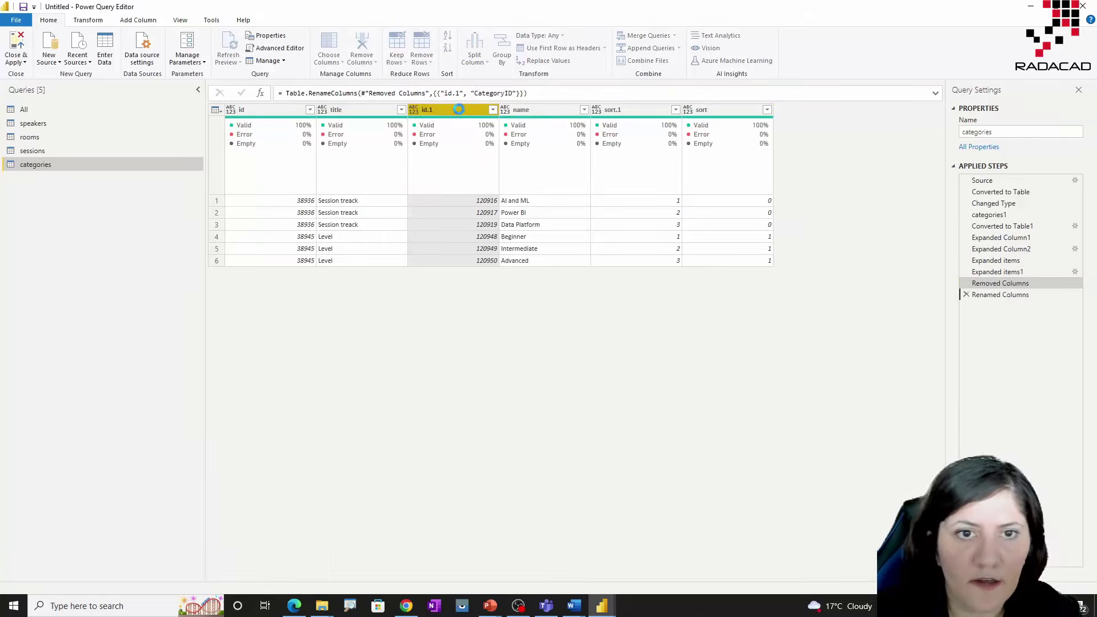
key(Return)
click(414, 110)
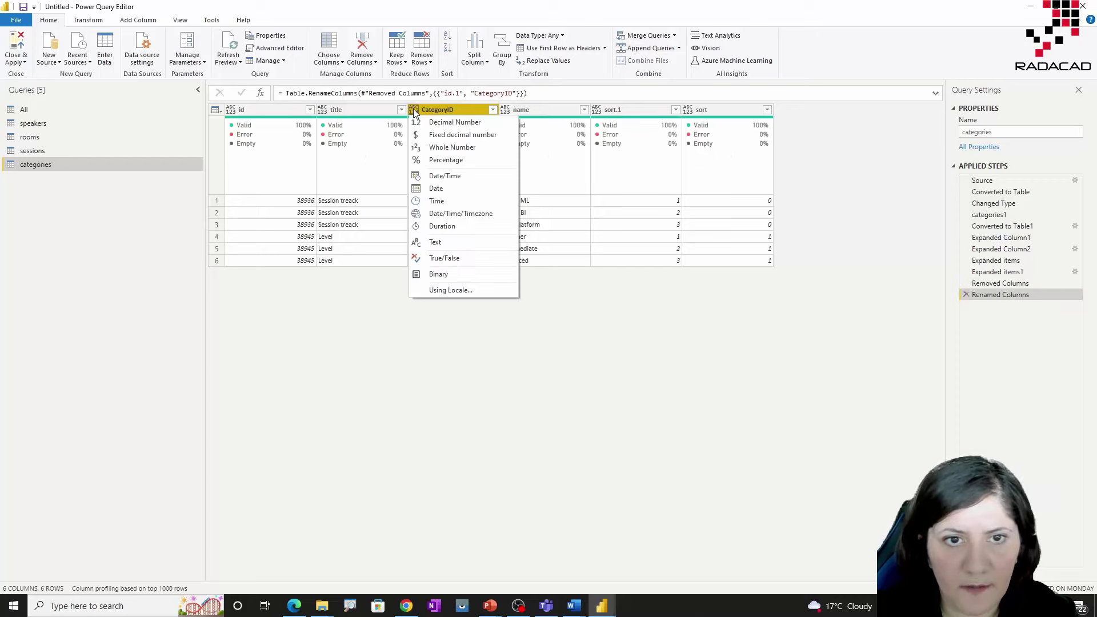
click(442, 147)
Review the speakers, categories, sessions and rooms queries, including the CategoryID column's distribution.
click(37, 124)
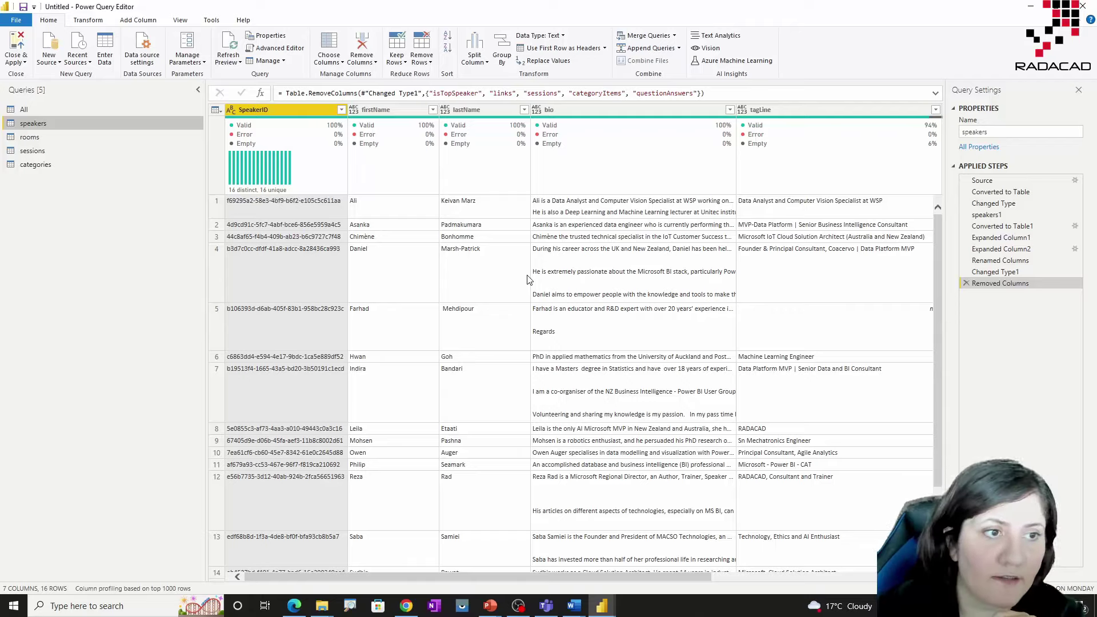
click(155, 165)
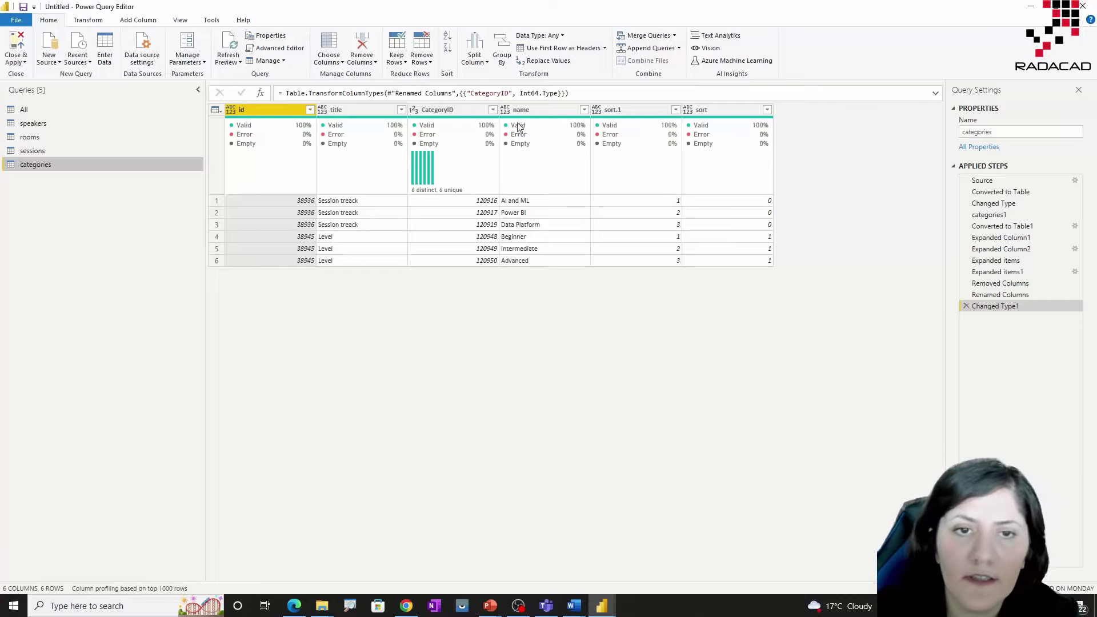
click(473, 112)
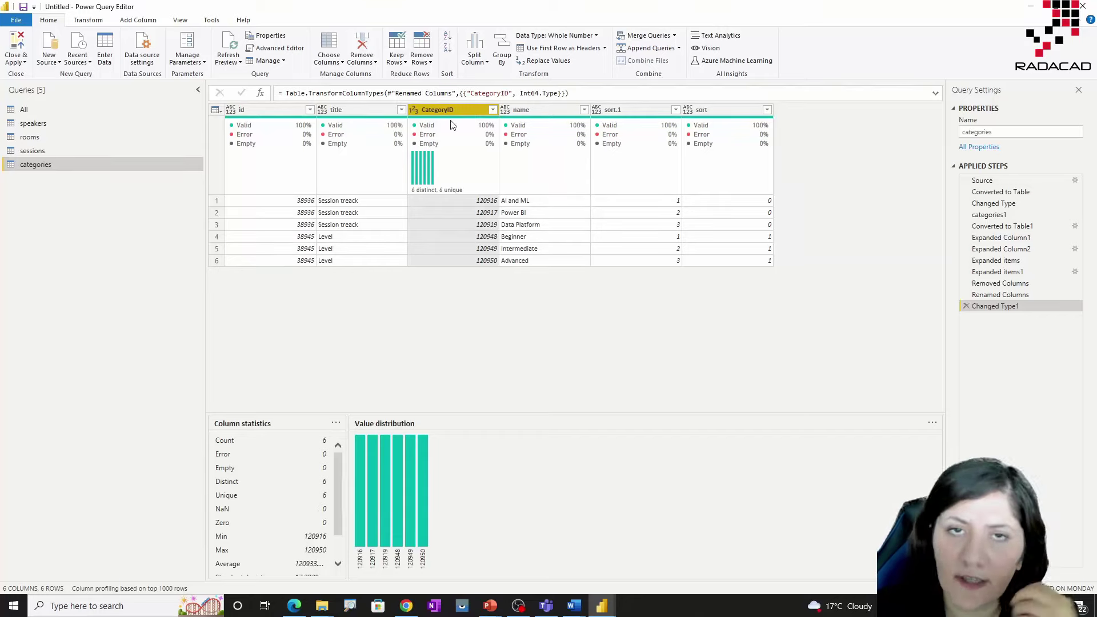
mouse_move(451, 121)
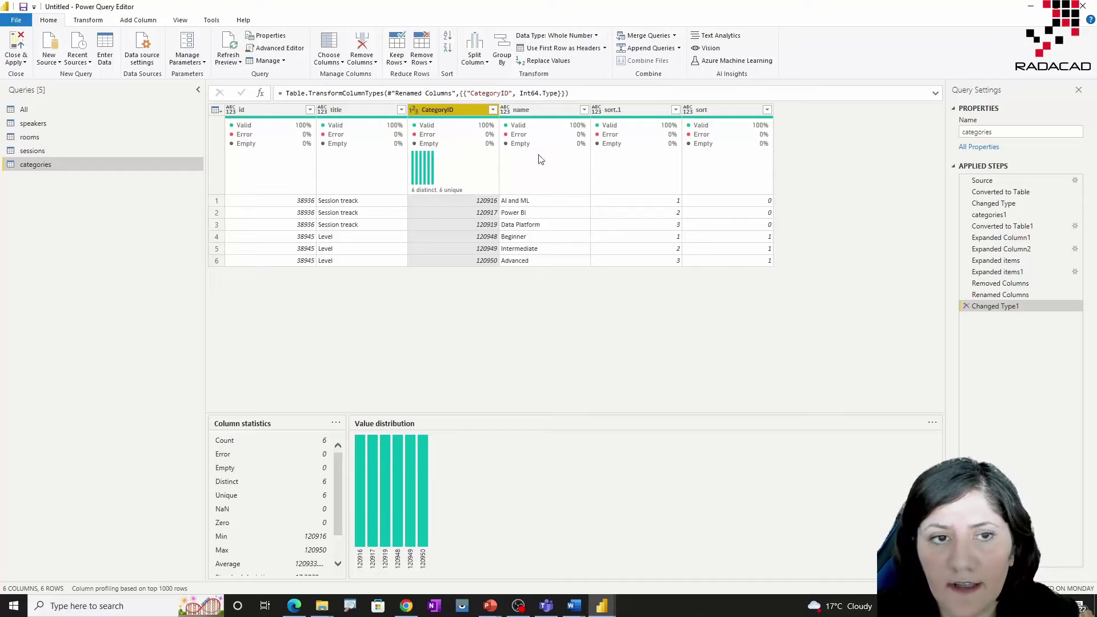
click(45, 150)
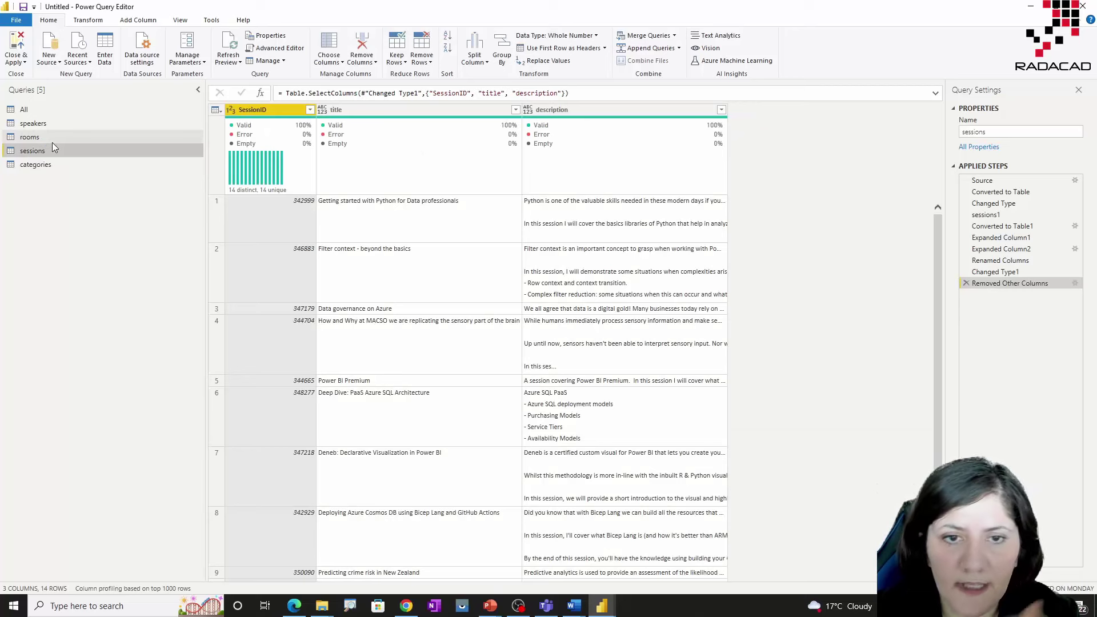
click(55, 140)
click(58, 127)
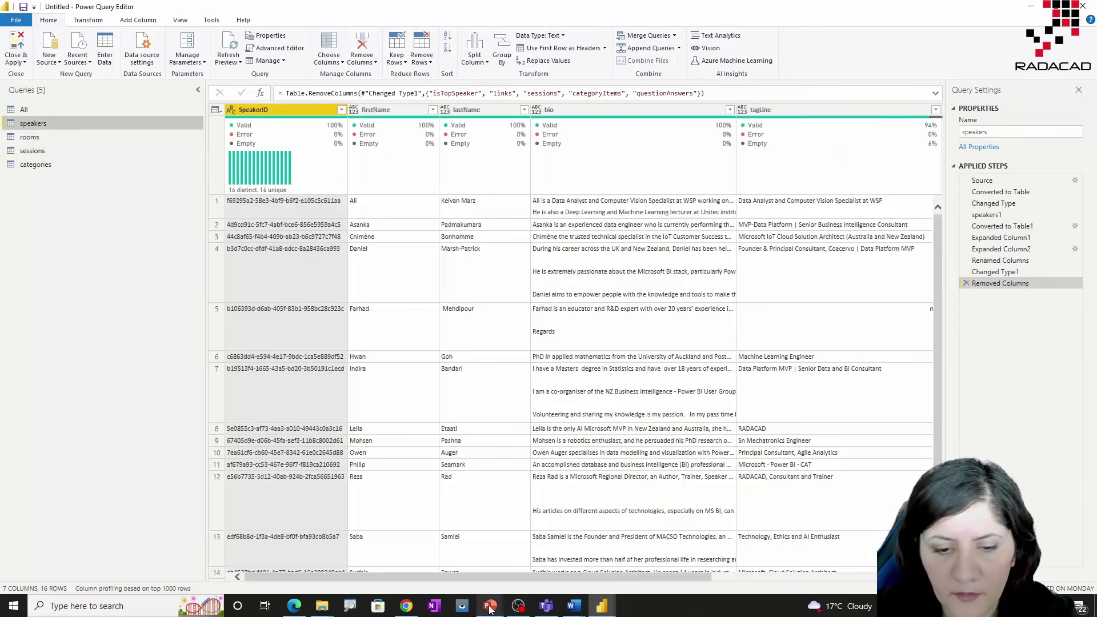
Switch to PowerPoint and present the current slide to examine the target model with its fact and dimension tables.
mouse_move(488, 611)
click(555, 546)
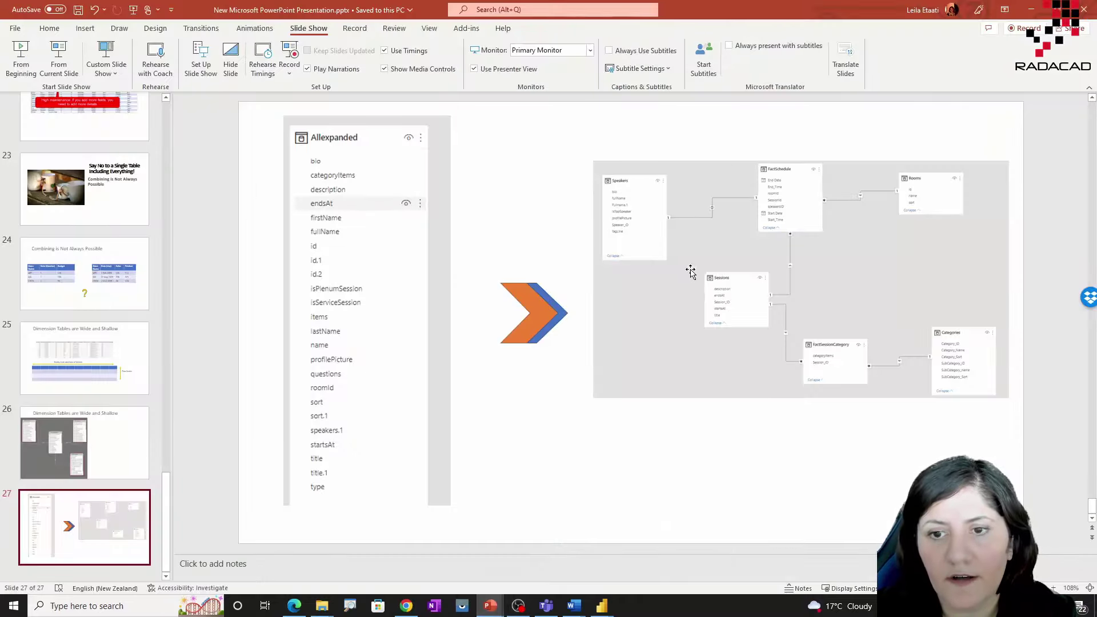
click(58, 60)
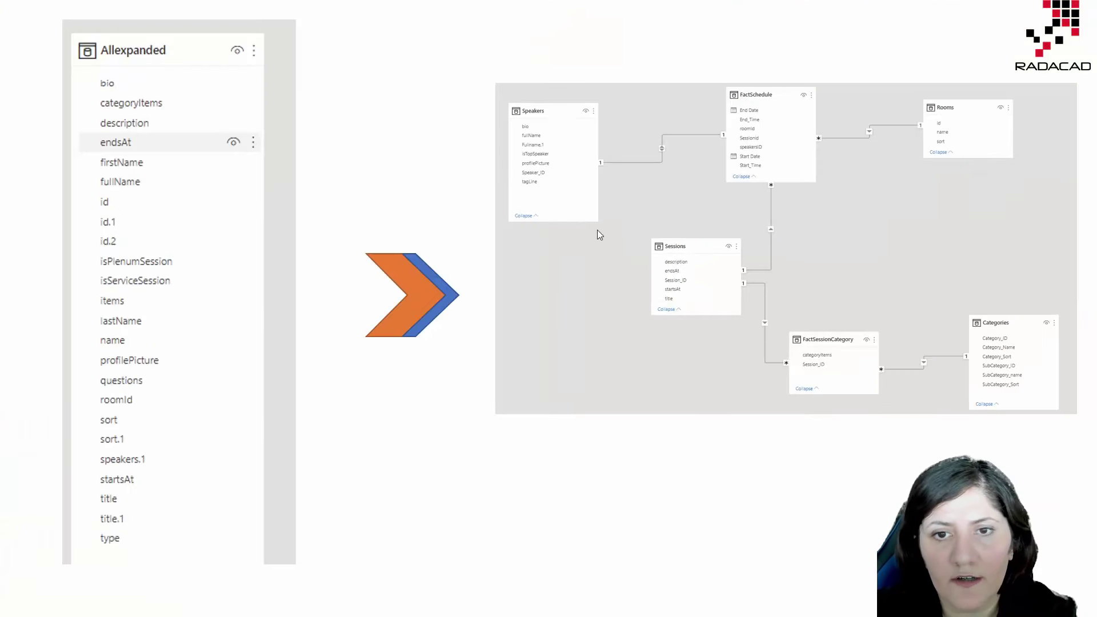
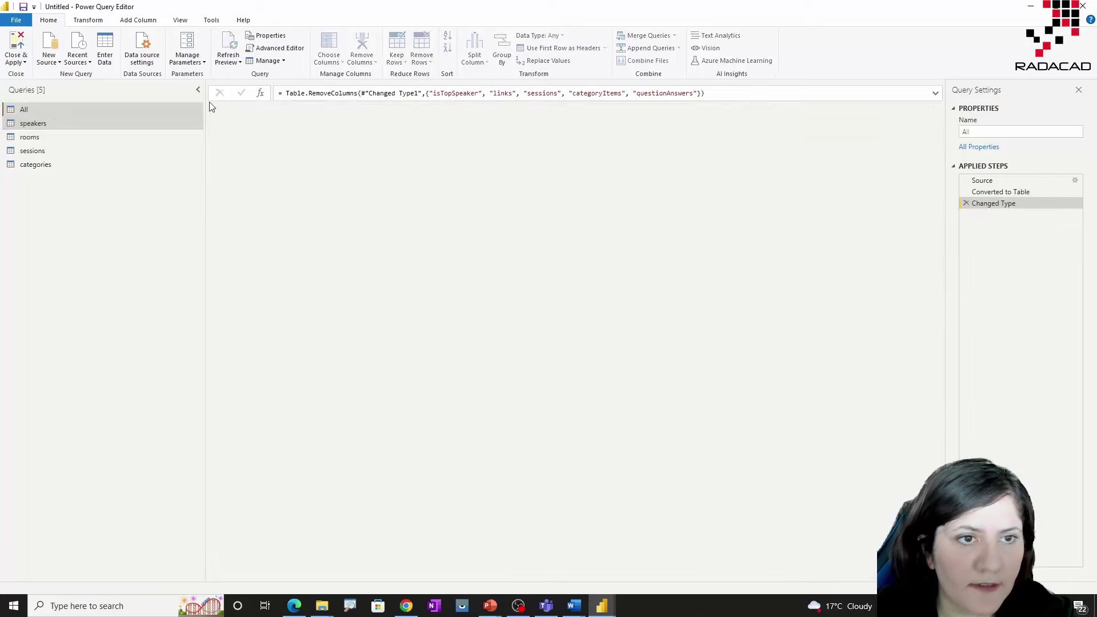
Add the sessions column of the All query as another new query and convert that list to a table.
right_click(254, 114)
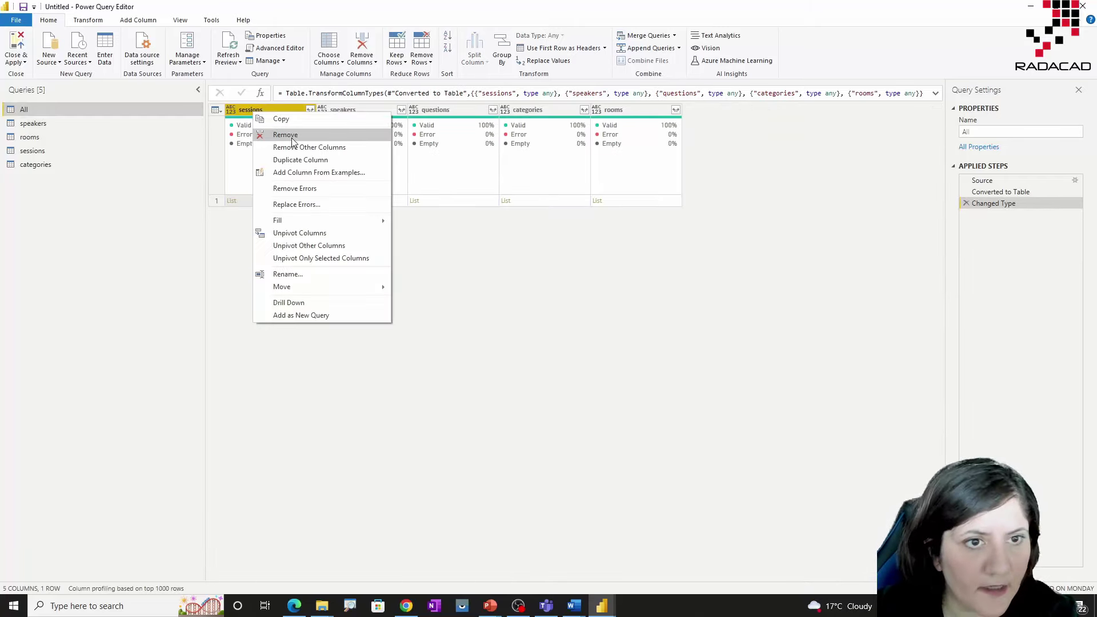
click(311, 316)
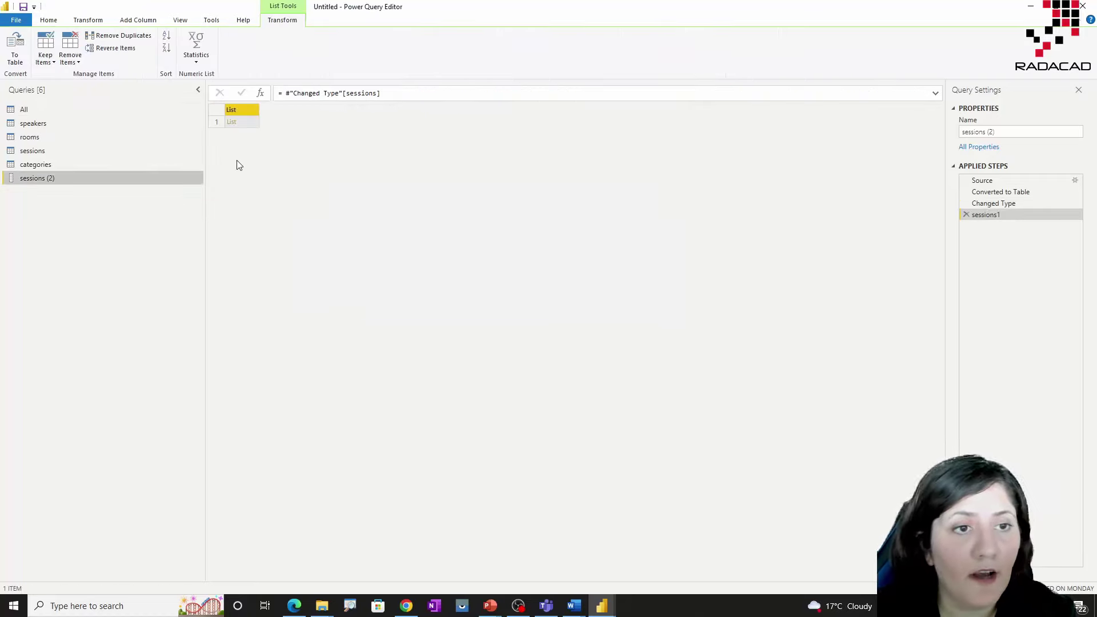
click(15, 48)
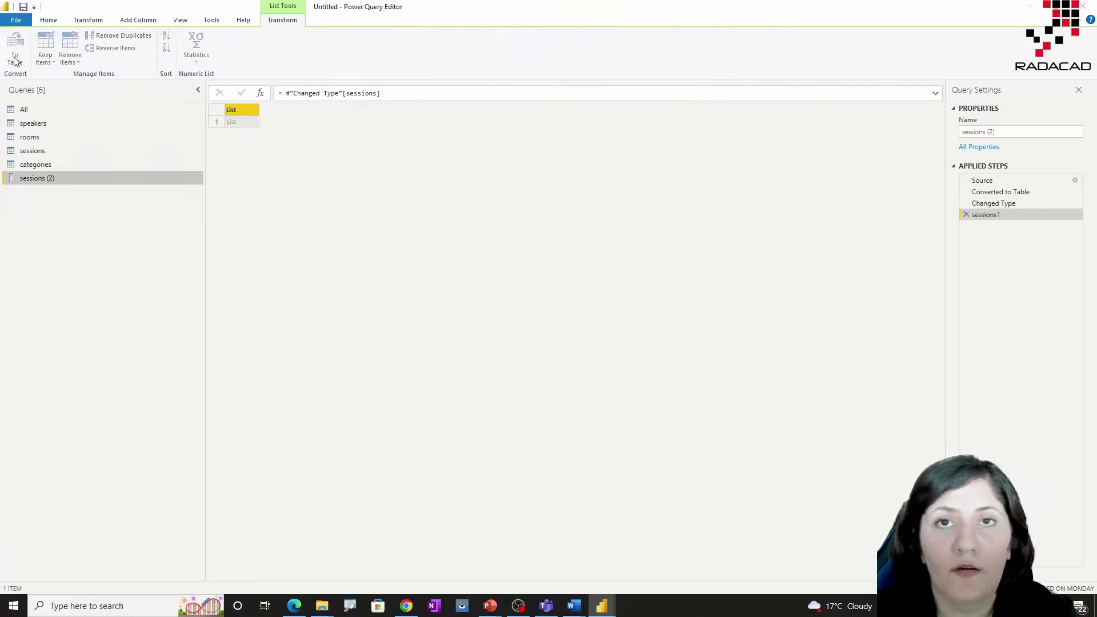
click(653, 344)
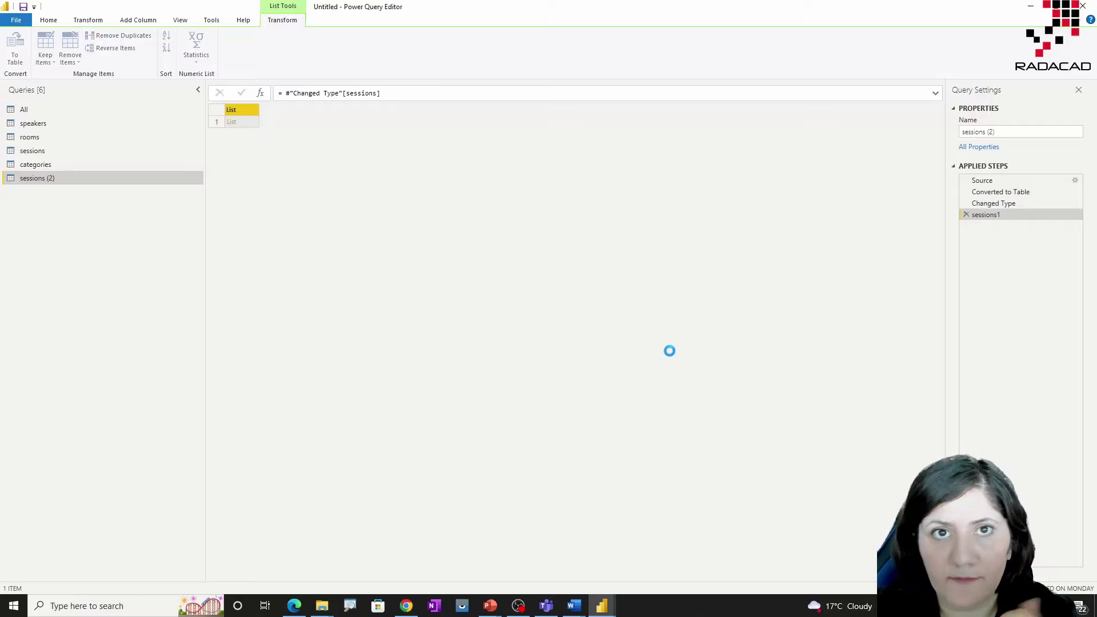
Expand the list in sessions (2) to new rows and its records into all available columns, without the original column name as prefix.
click(311, 109)
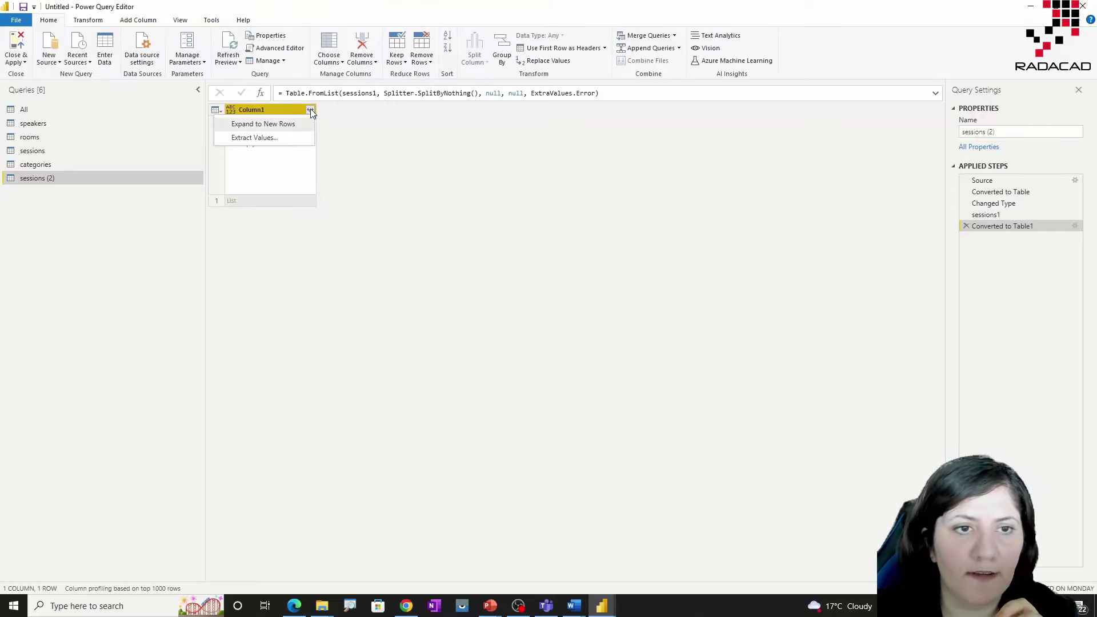
click(298, 125)
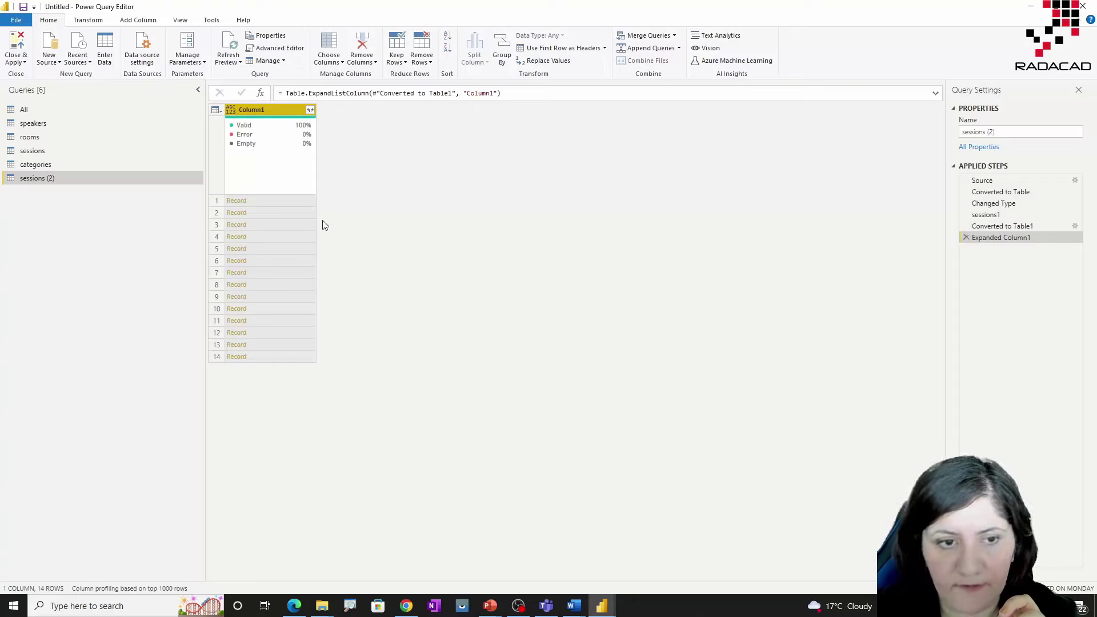
click(310, 110)
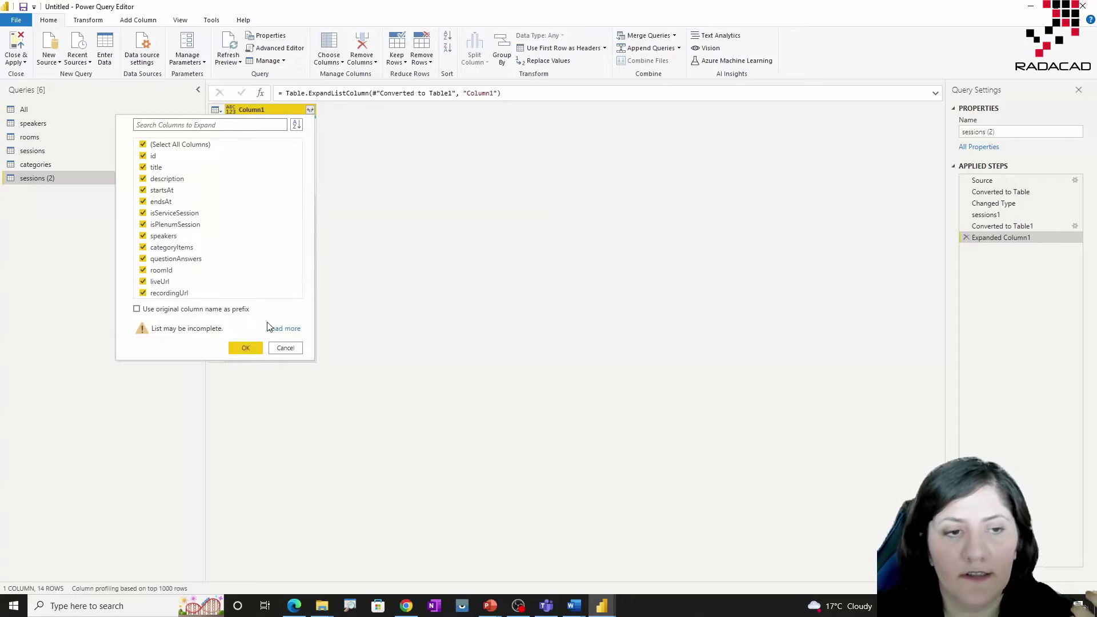
click(254, 350)
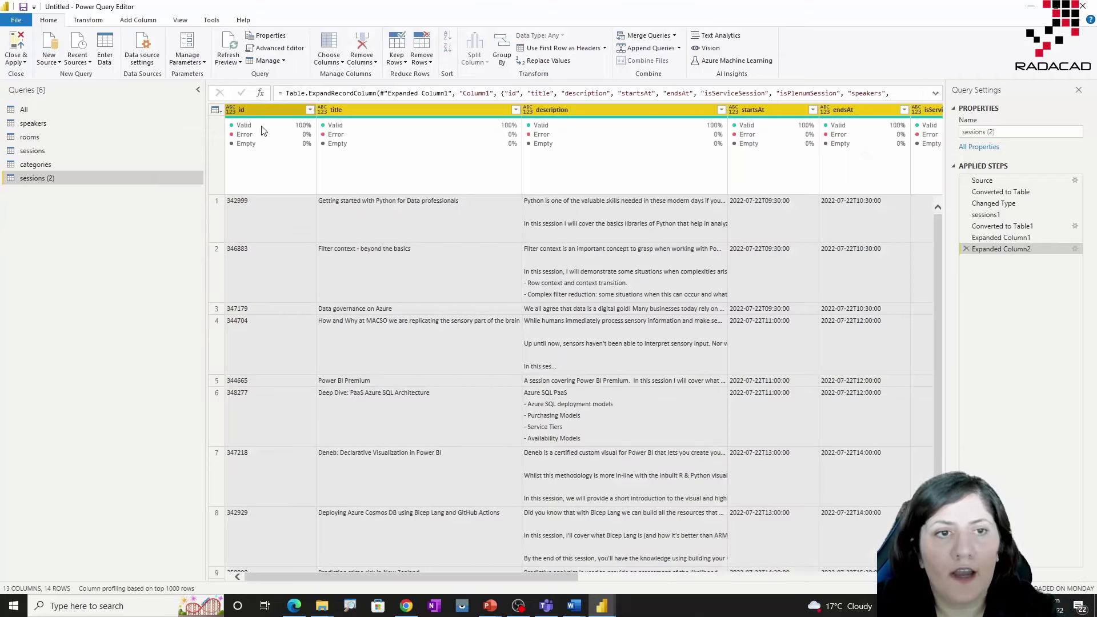
Rename the id column in sessions (2) to SessionID and set its data type to Whole Number.
click(270, 109)
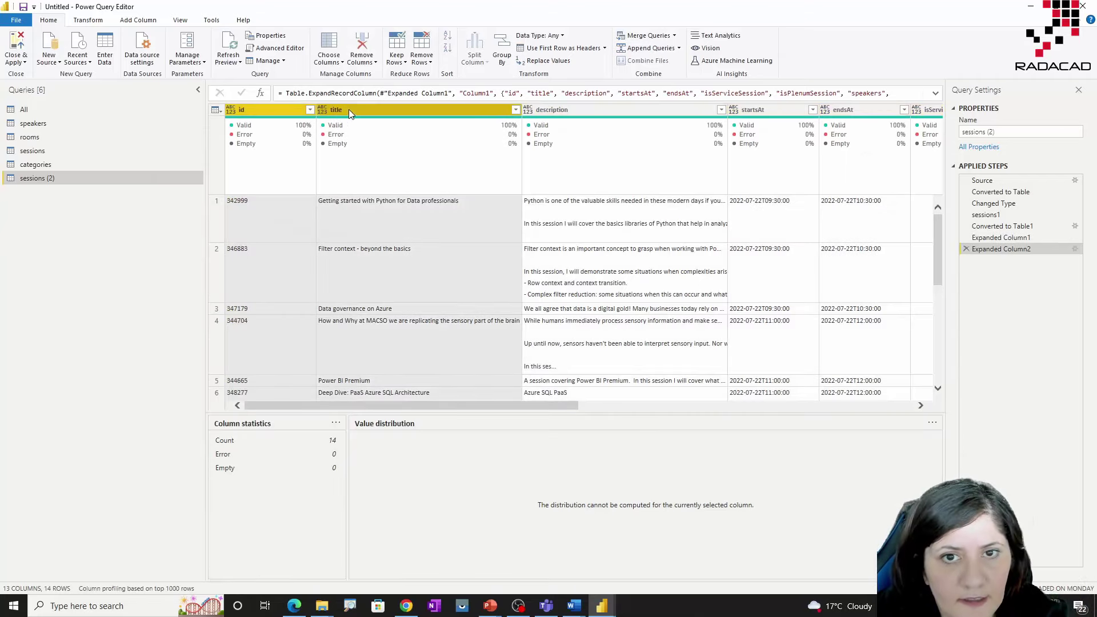
ctrl+click(349, 109)
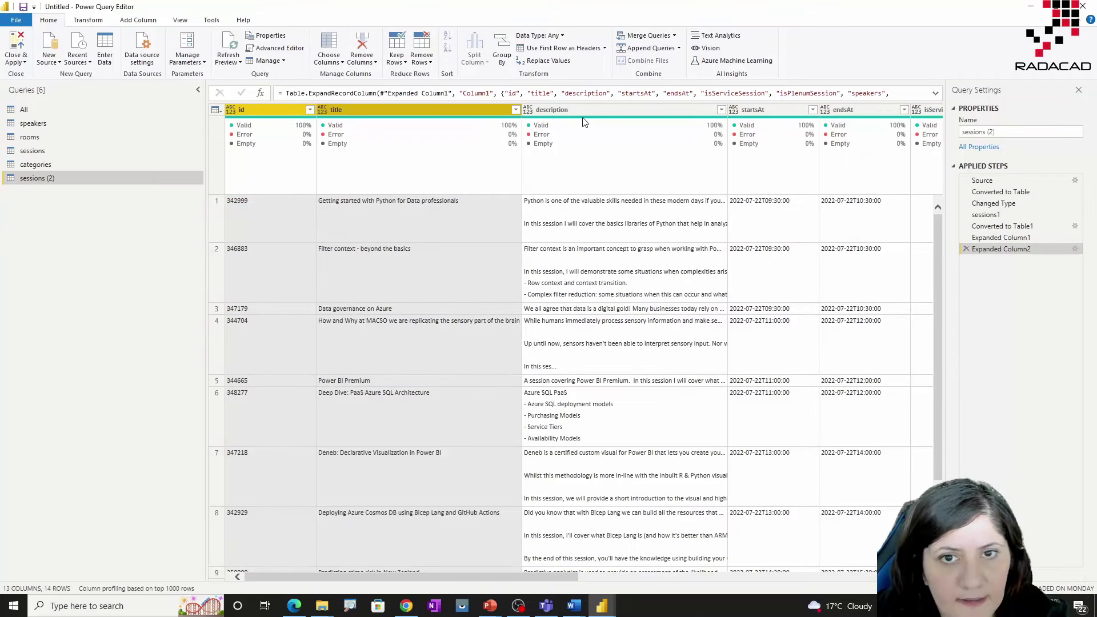
double_click(242, 111)
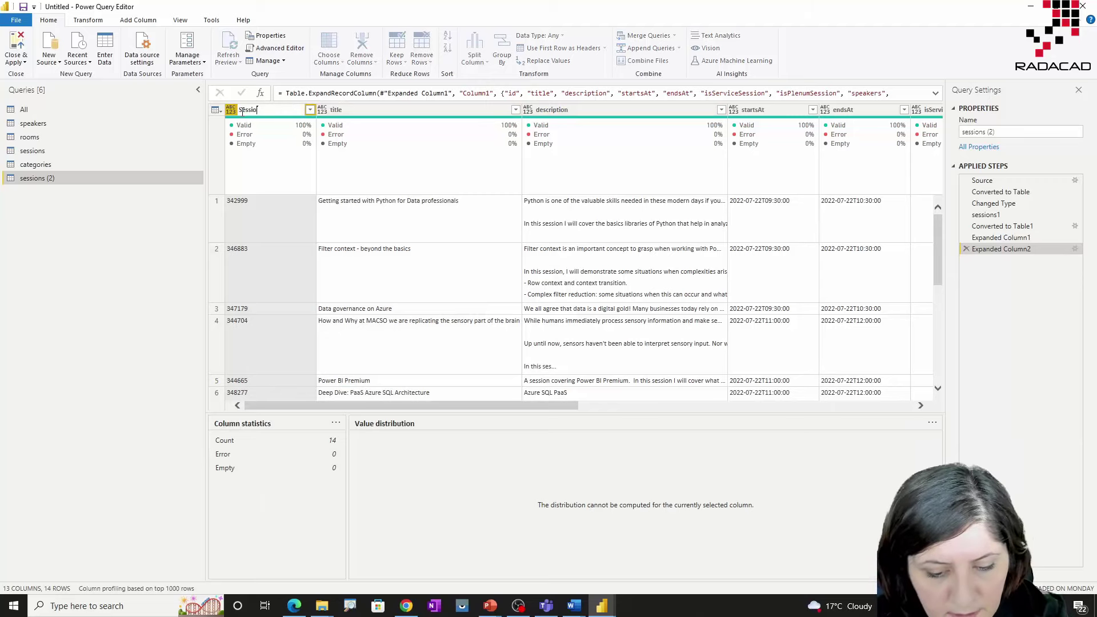
key(Return)
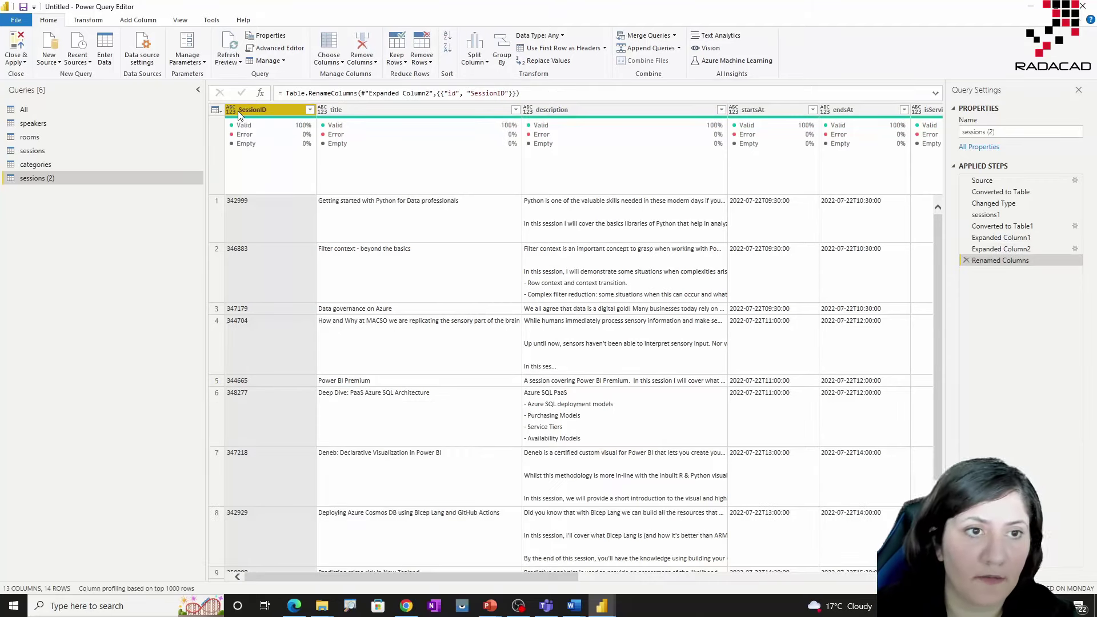
click(231, 109)
click(290, 147)
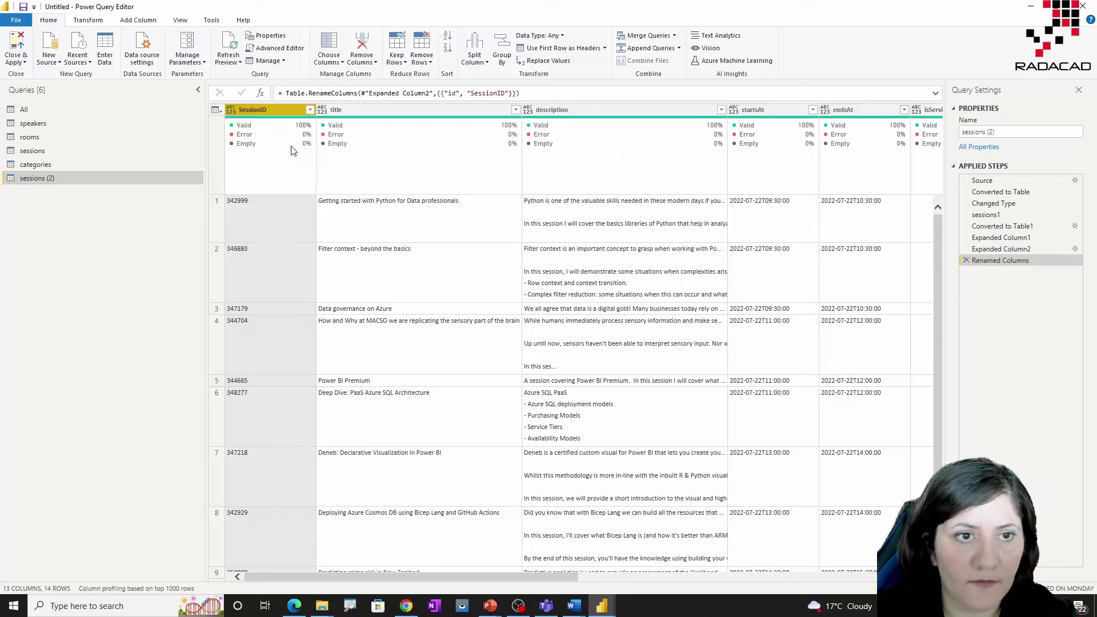
Remove the title and description columns from the sessions (2) query.
click(355, 110)
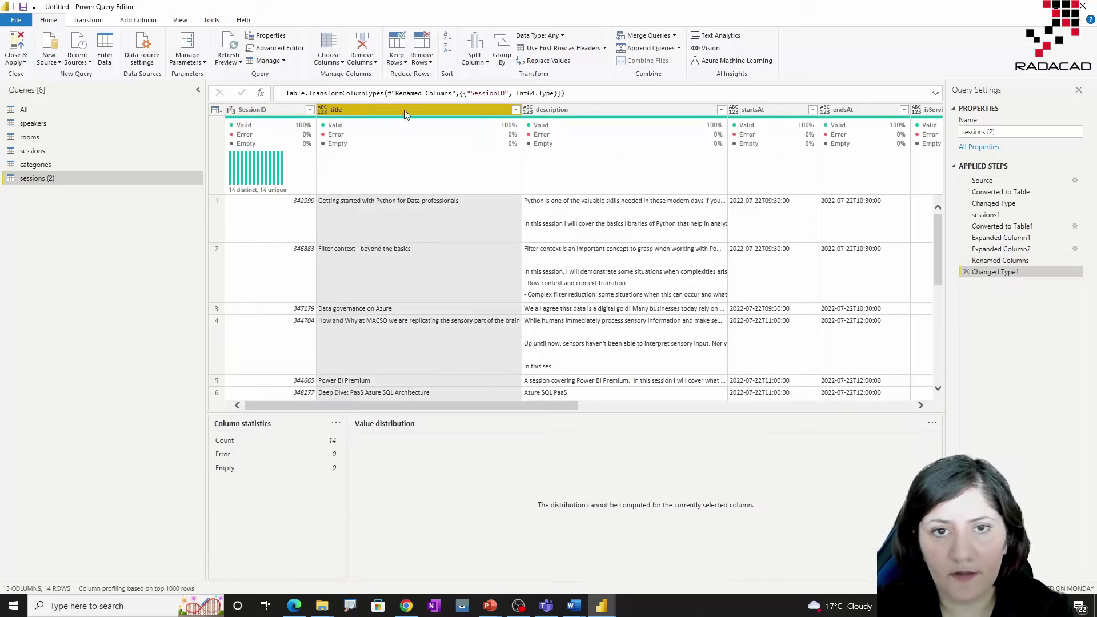
ctrl+click(577, 110)
right_click(581, 116)
click(614, 136)
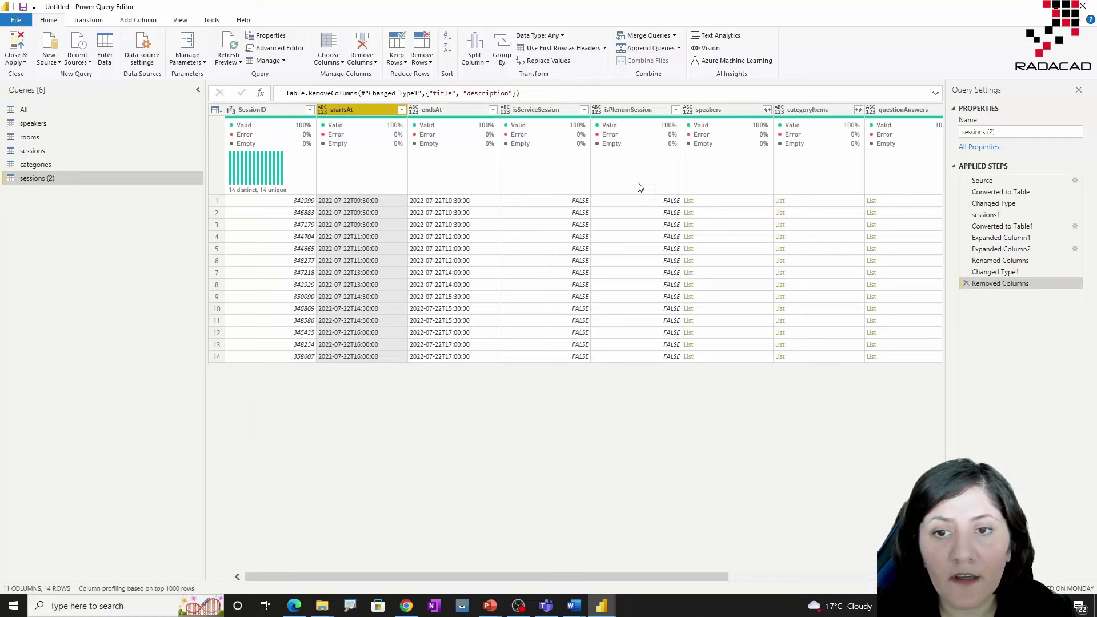
Expand the speakers list column in sessions (2) to new rows.
click(741, 111)
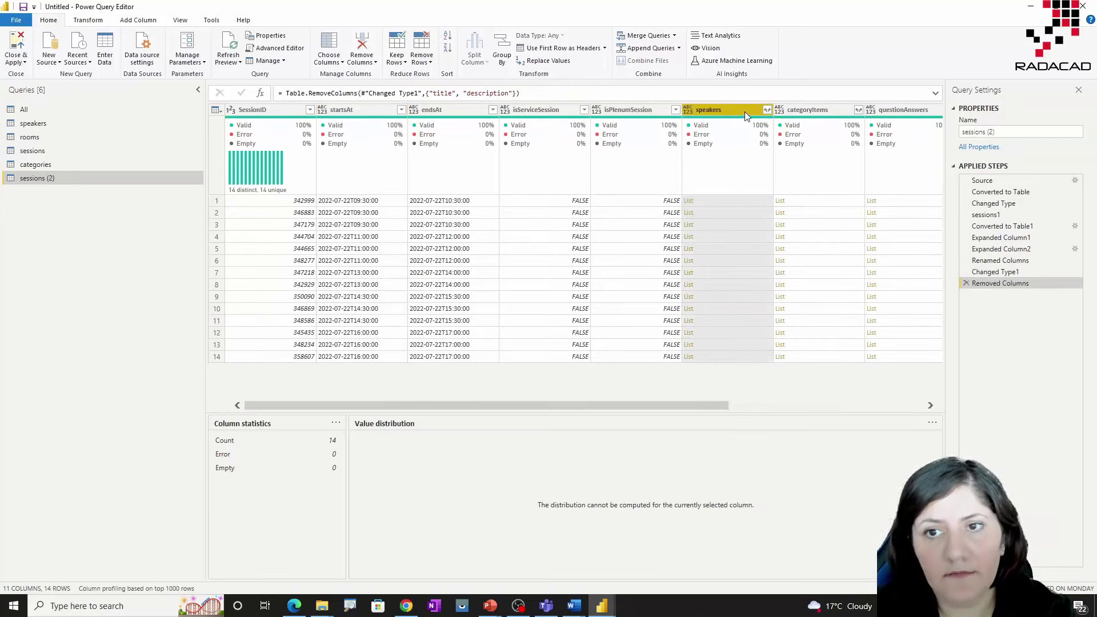
click(767, 110)
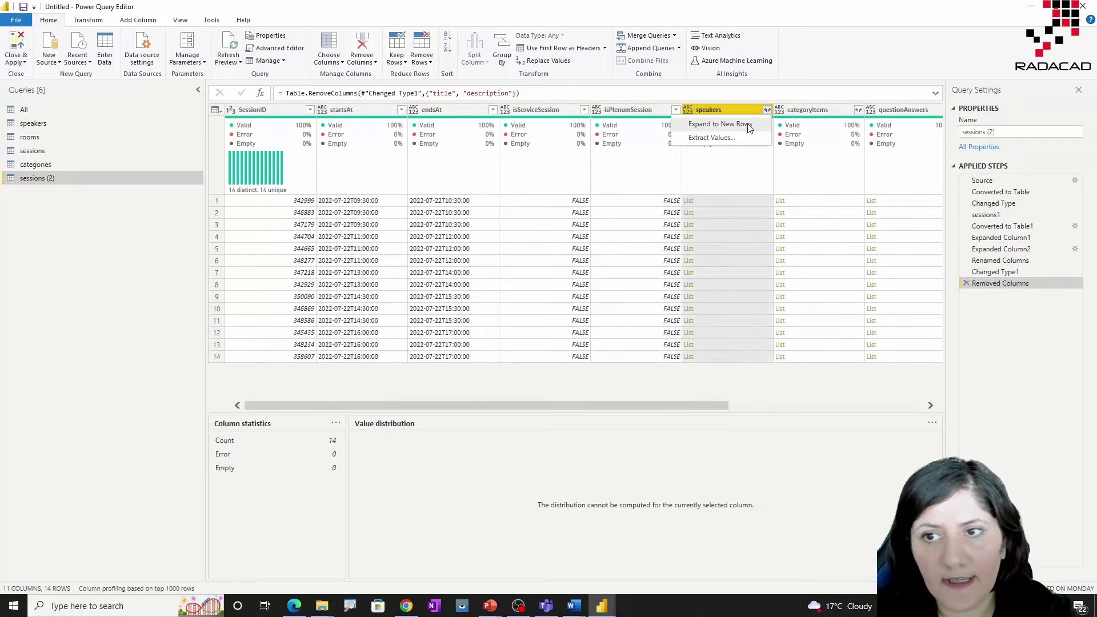
click(749, 125)
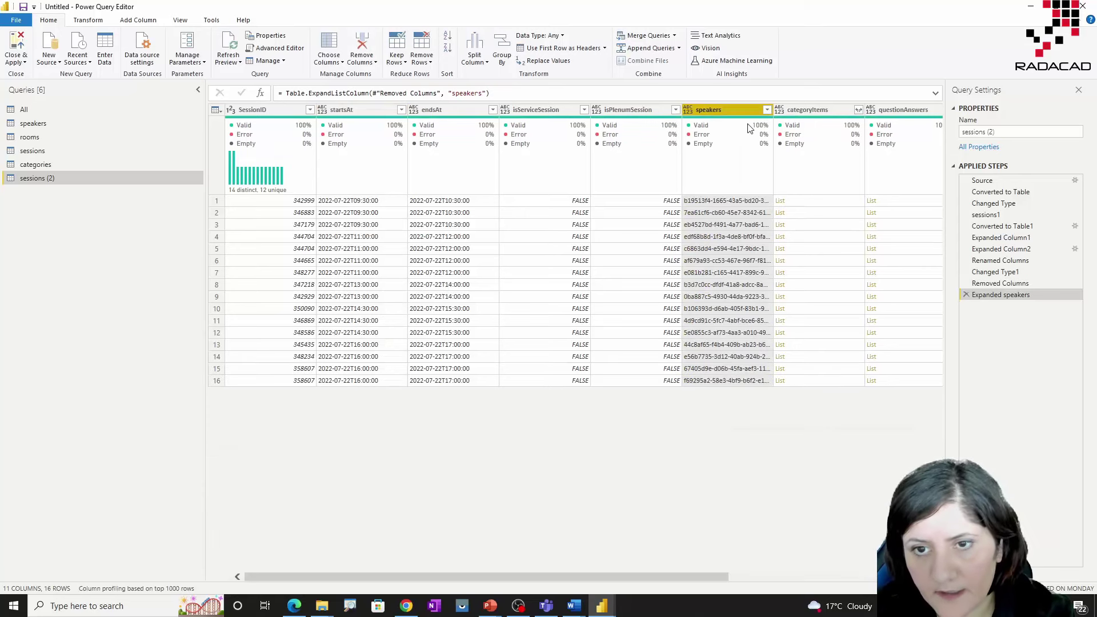
Rename the expanded speakers column to SpeakerID and set its data type to Text.
double_click(709, 110)
text(s)
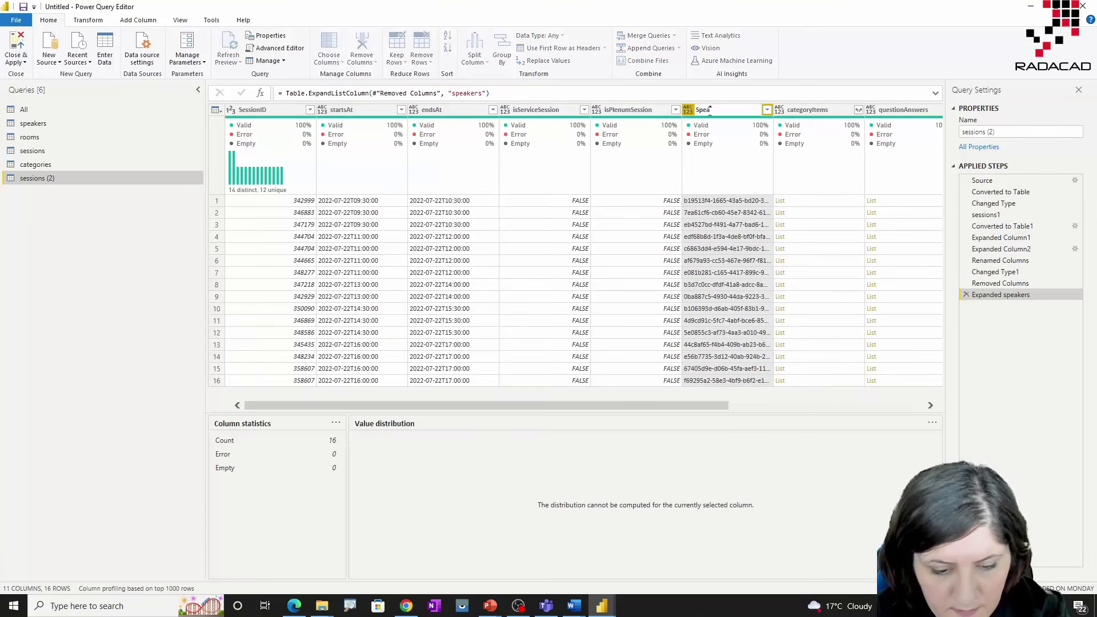
text(peakerID)
key(Return)
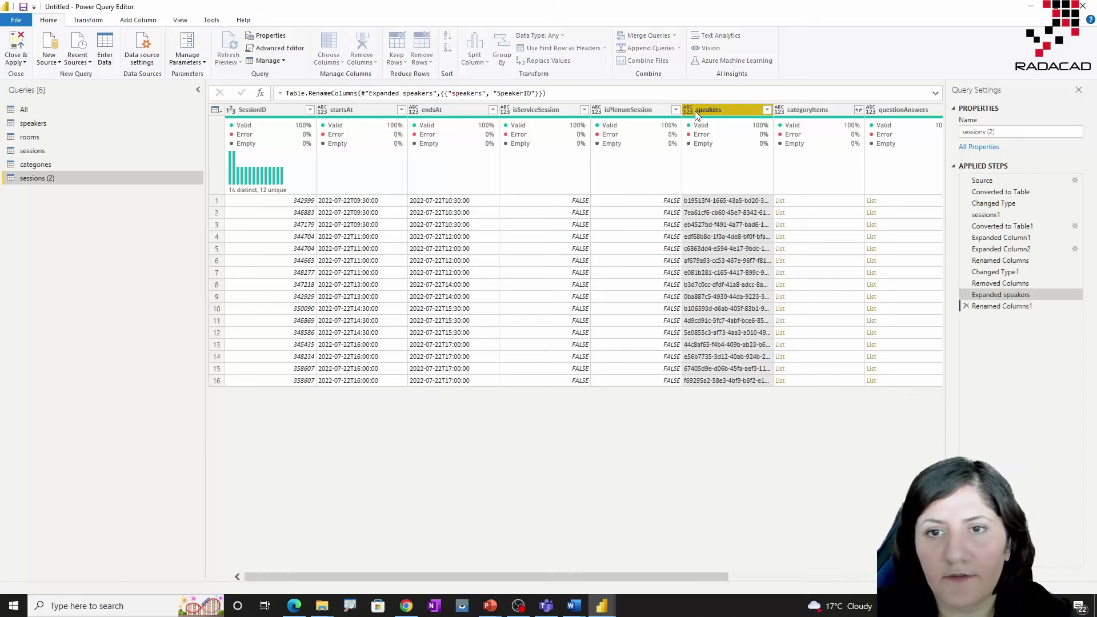
click(691, 110)
click(720, 243)
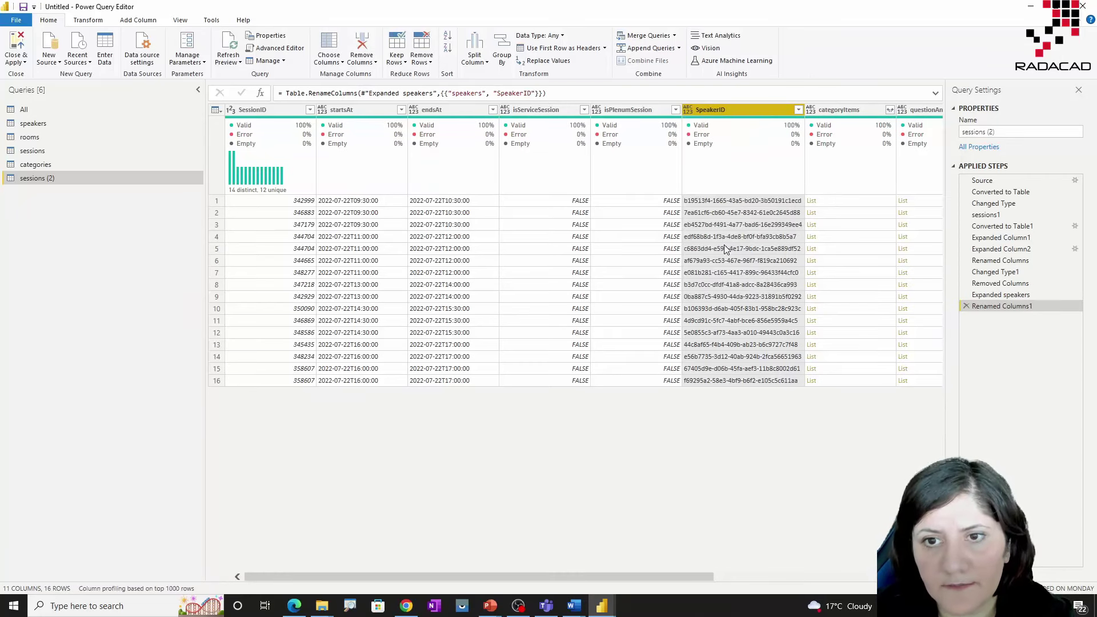
Remove the isServiceSession and isPlenumSession columns from the sessions (2) query.
right_click(623, 109)
ctrl+click(565, 109)
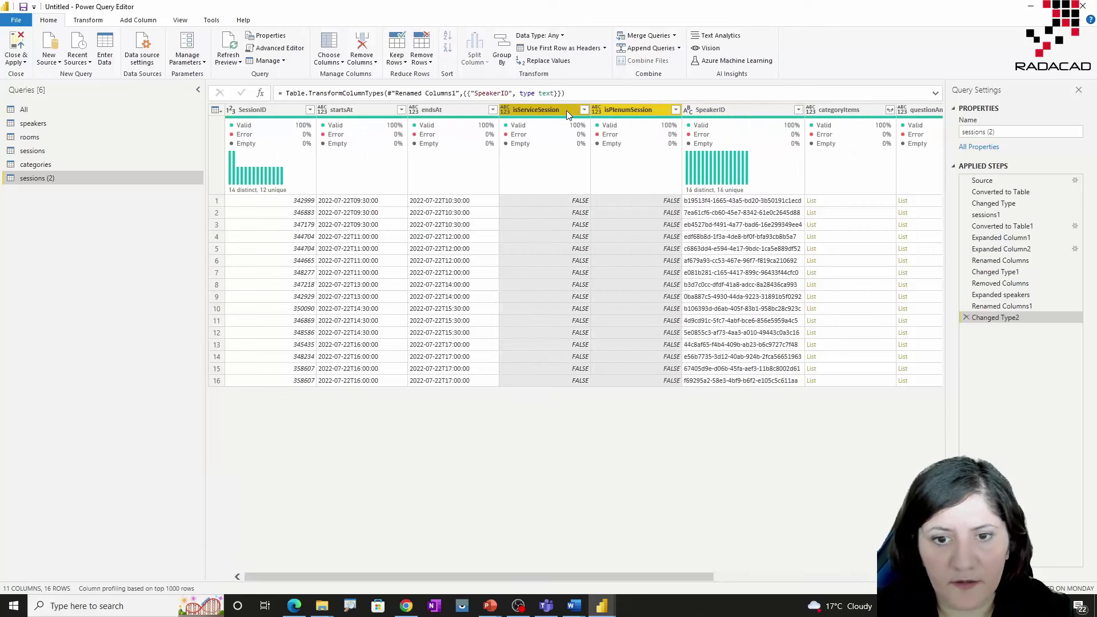
right_click(566, 111)
click(618, 135)
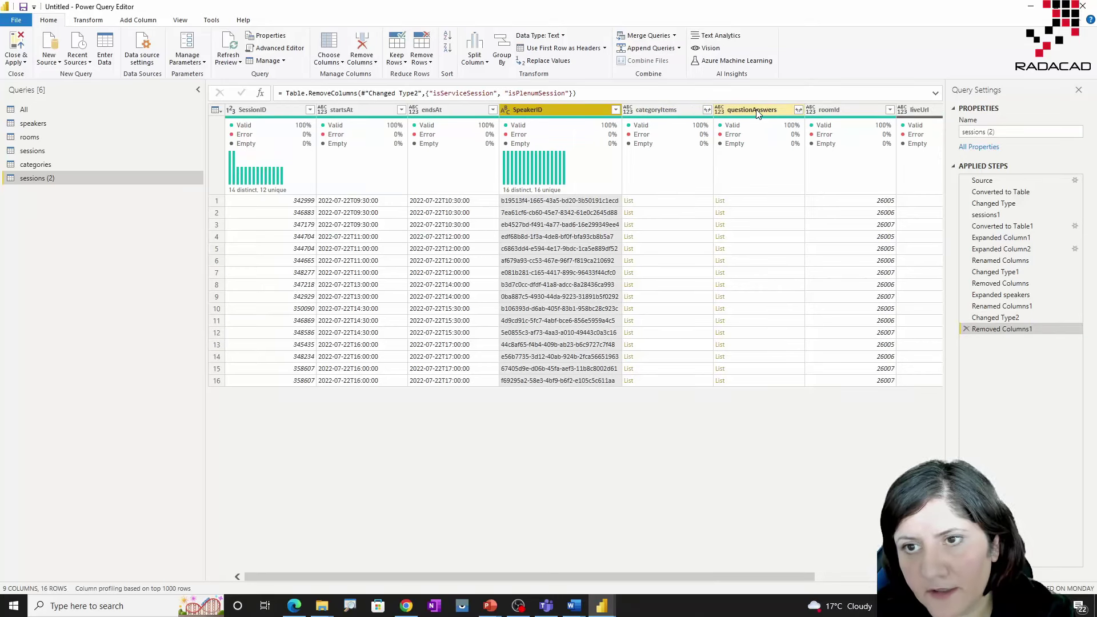
Set the data type of the roomId column in sessions (2) to Whole Number.
click(814, 110)
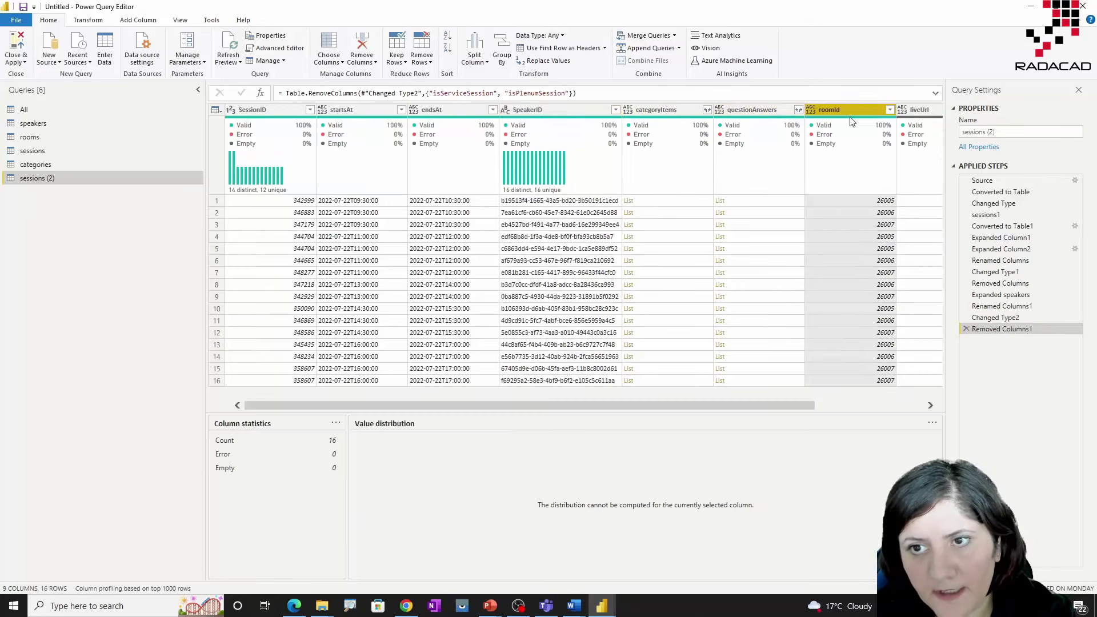
click(814, 110)
click(845, 151)
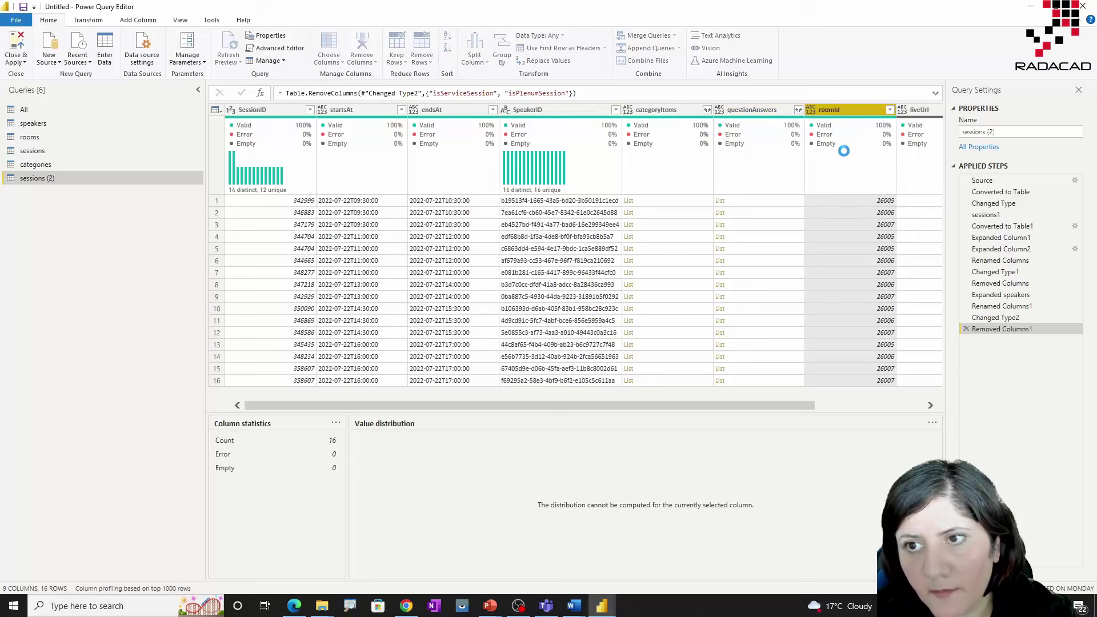
Remove the liveUrl, questionAnswers and categoryItems columns from the sessions (2) query.
click(920, 109)
right_click(916, 107)
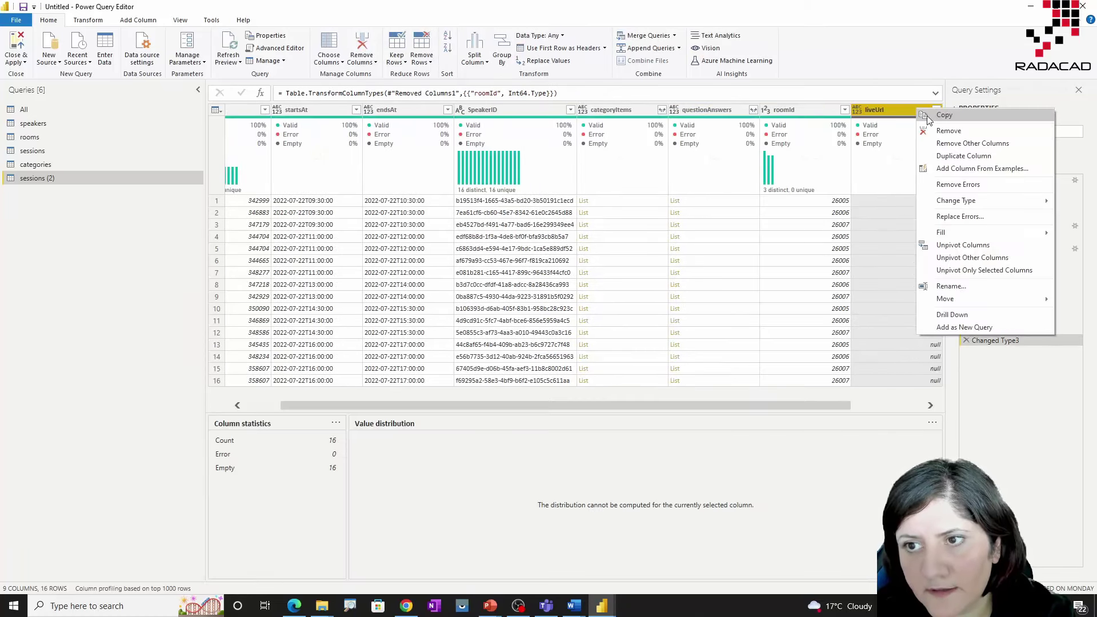
click(948, 131)
click(716, 114)
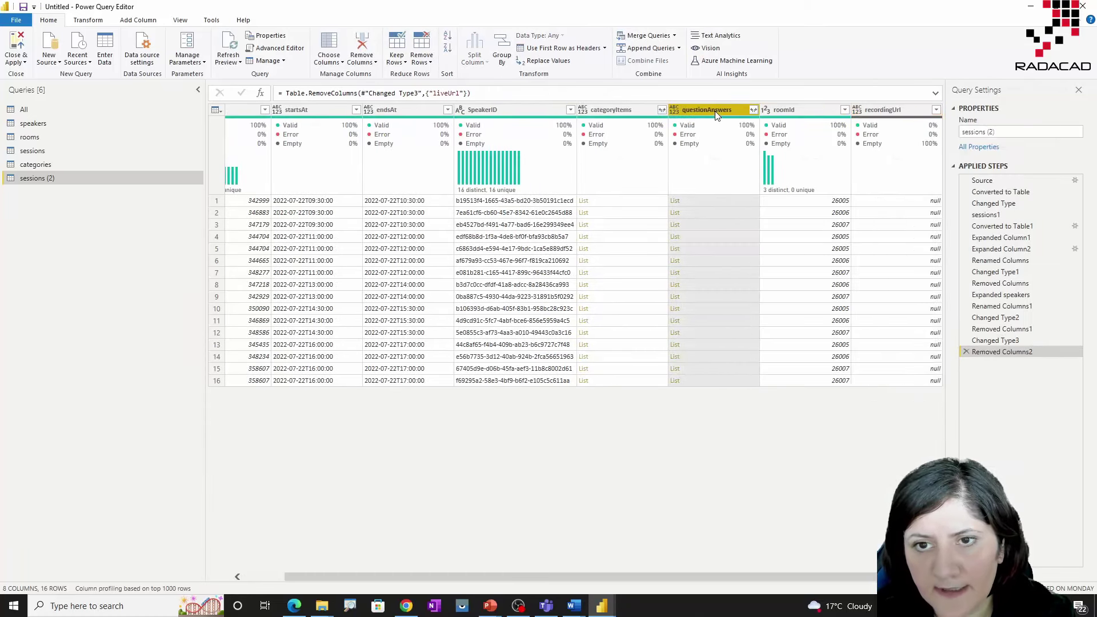
right_click(717, 113)
click(745, 132)
click(664, 112)
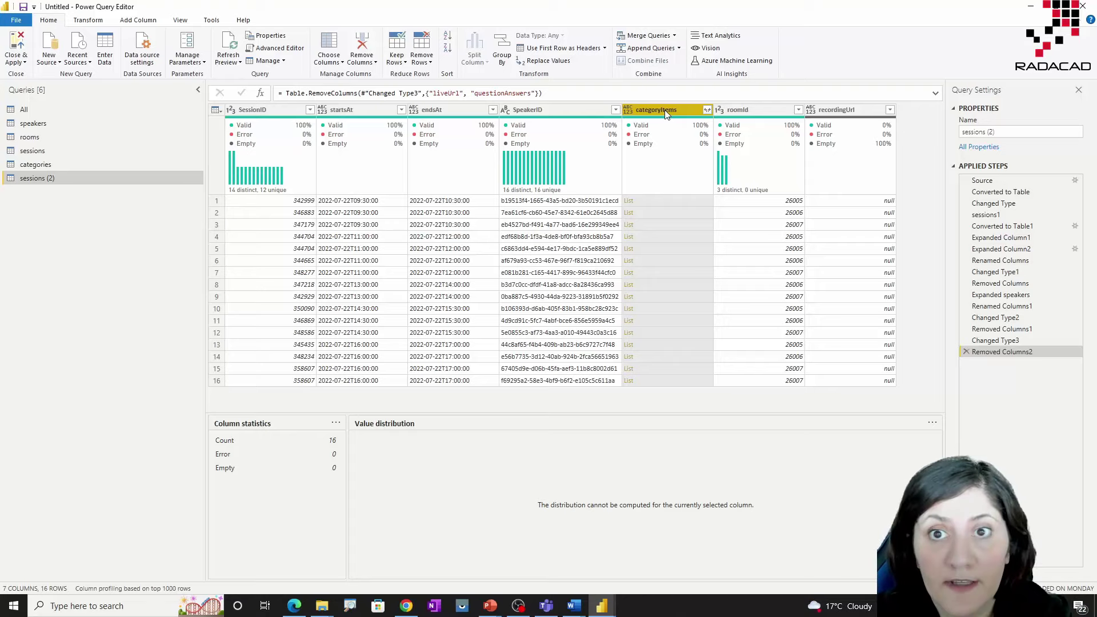
right_click(665, 113)
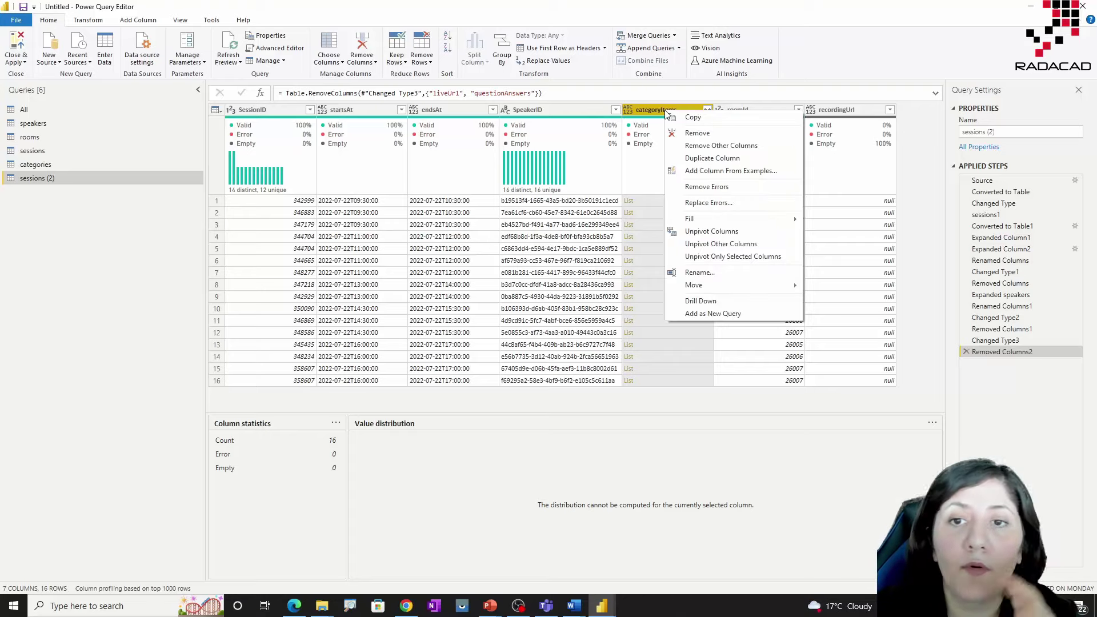
click(694, 133)
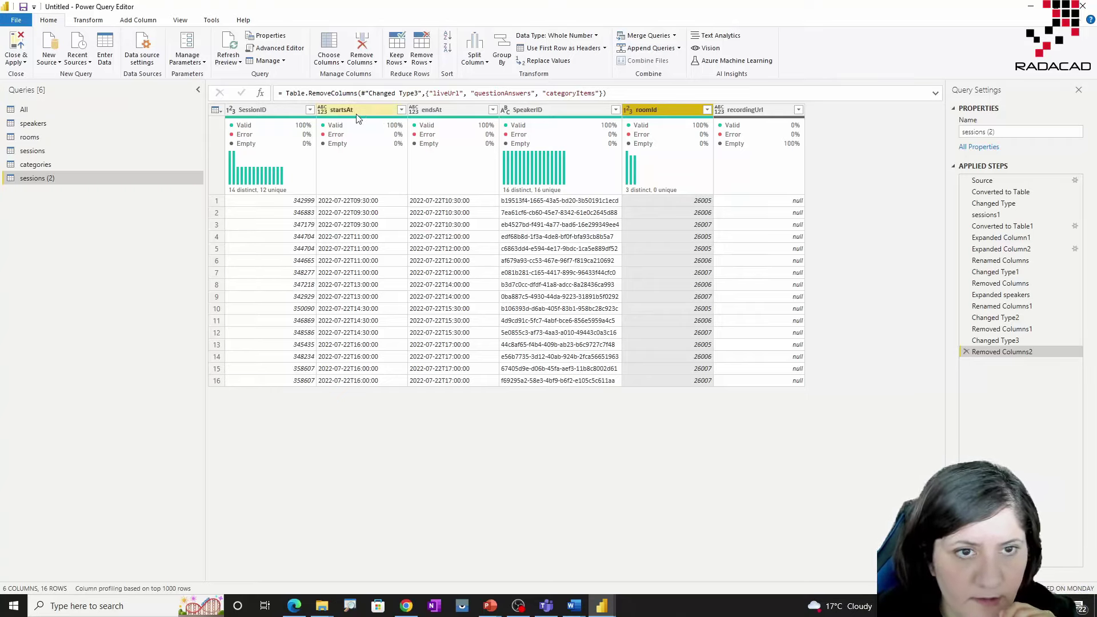
Set the data type of the startsAt and endsAt columns to Date/Time.
click(324, 110)
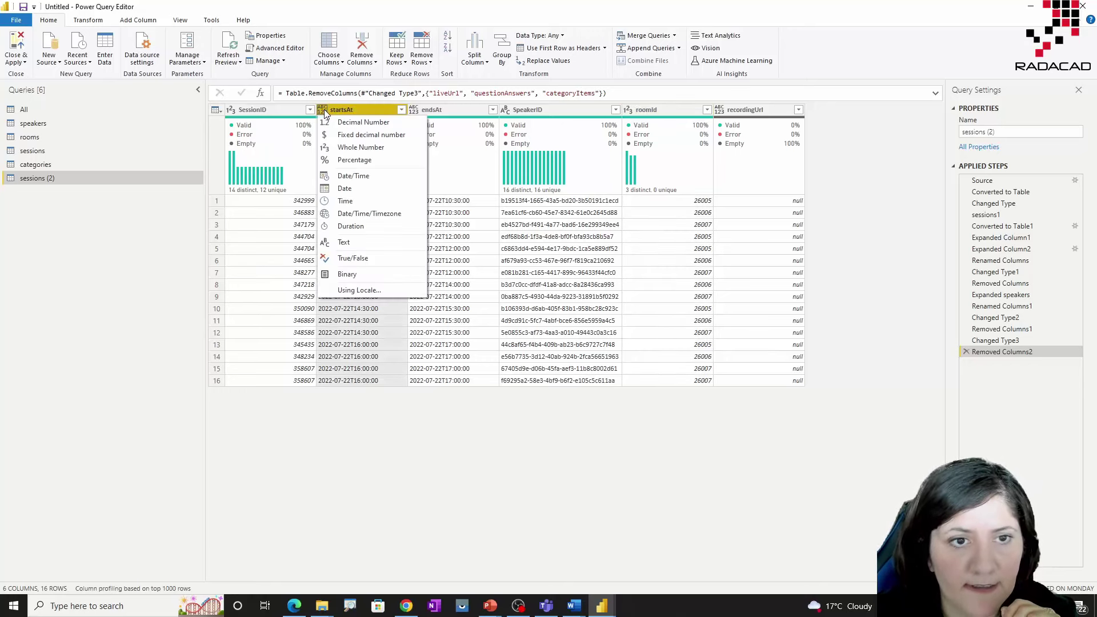
click(360, 175)
click(414, 112)
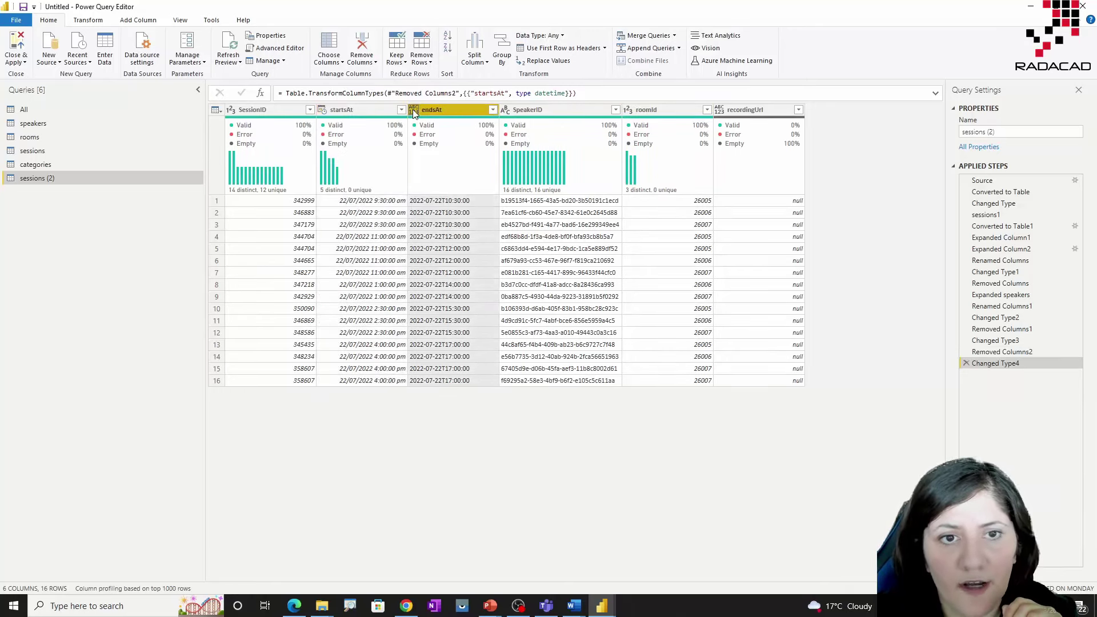
click(414, 112)
click(449, 175)
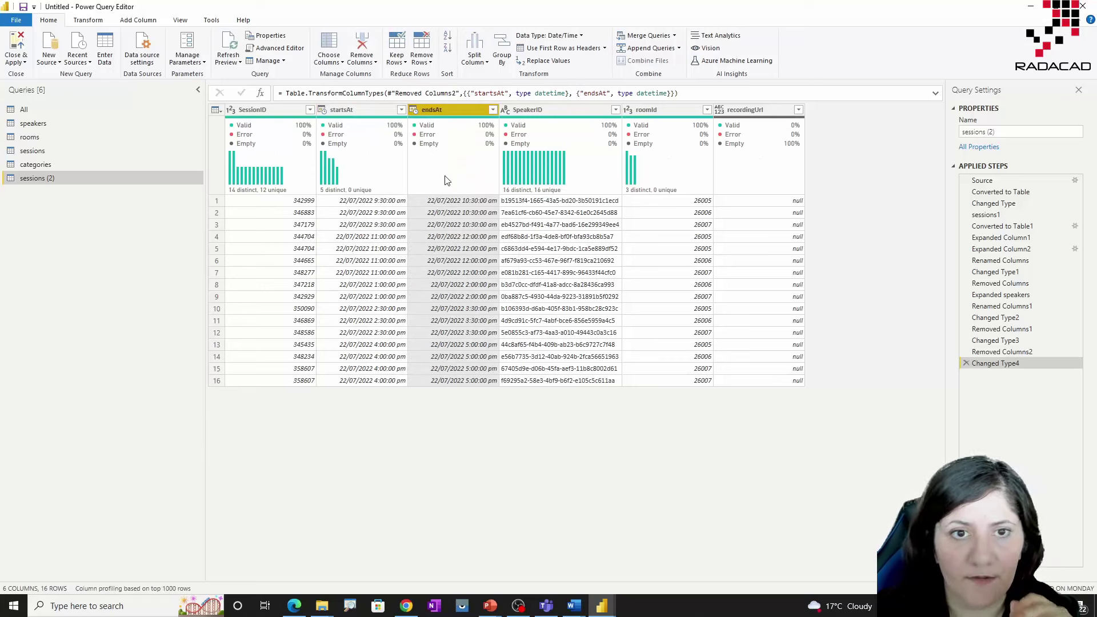
Try to convert the startsAt column itself to time only, and delete that applied step.
click(380, 108)
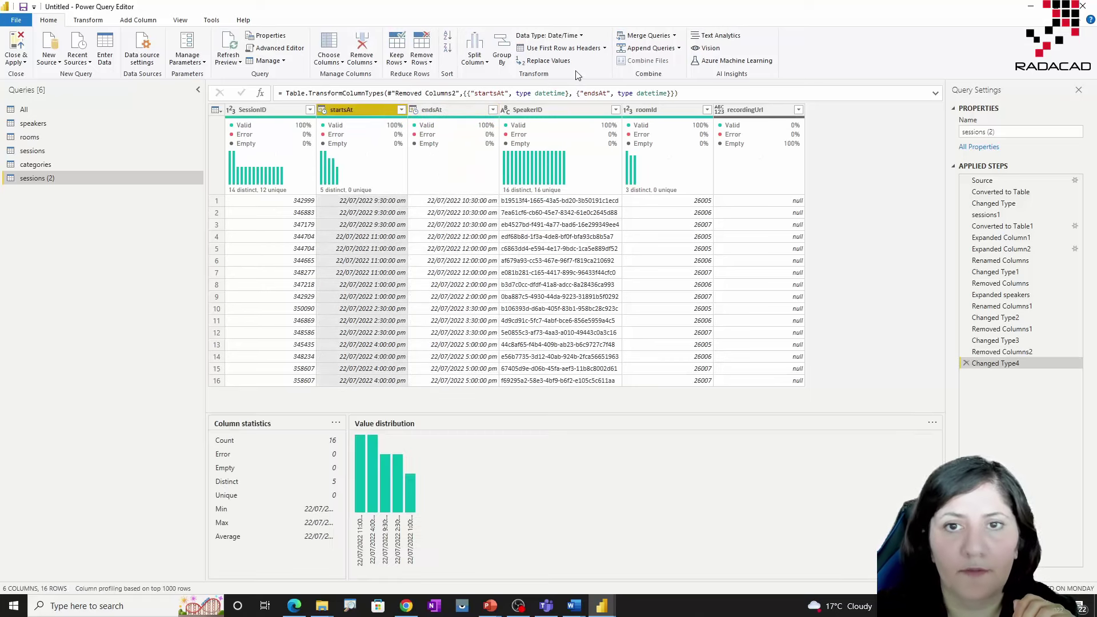
click(91, 22)
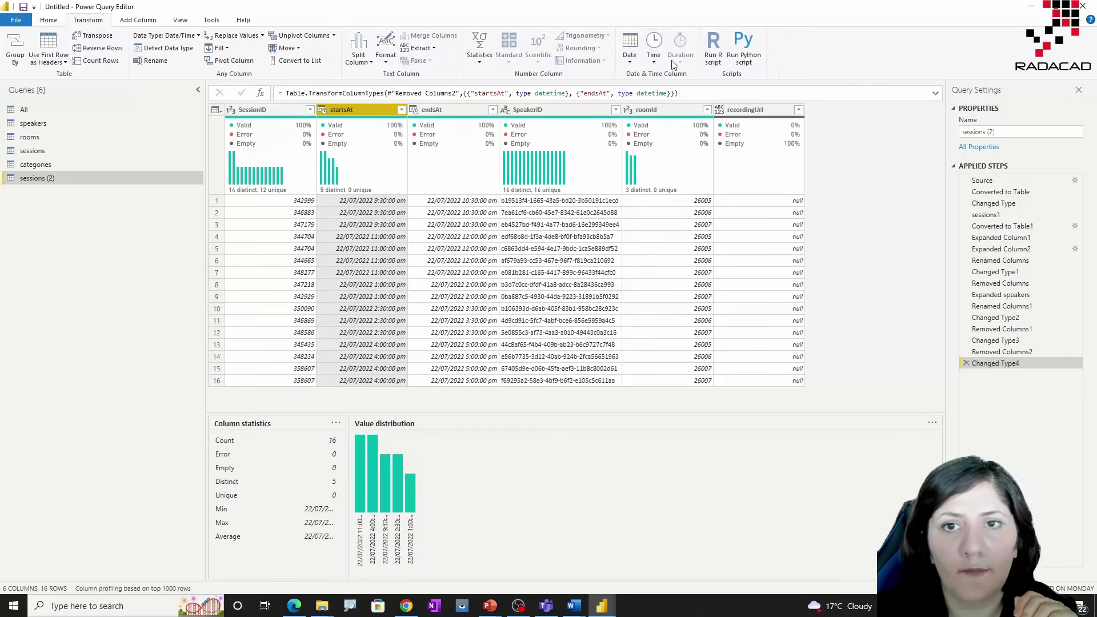
click(654, 57)
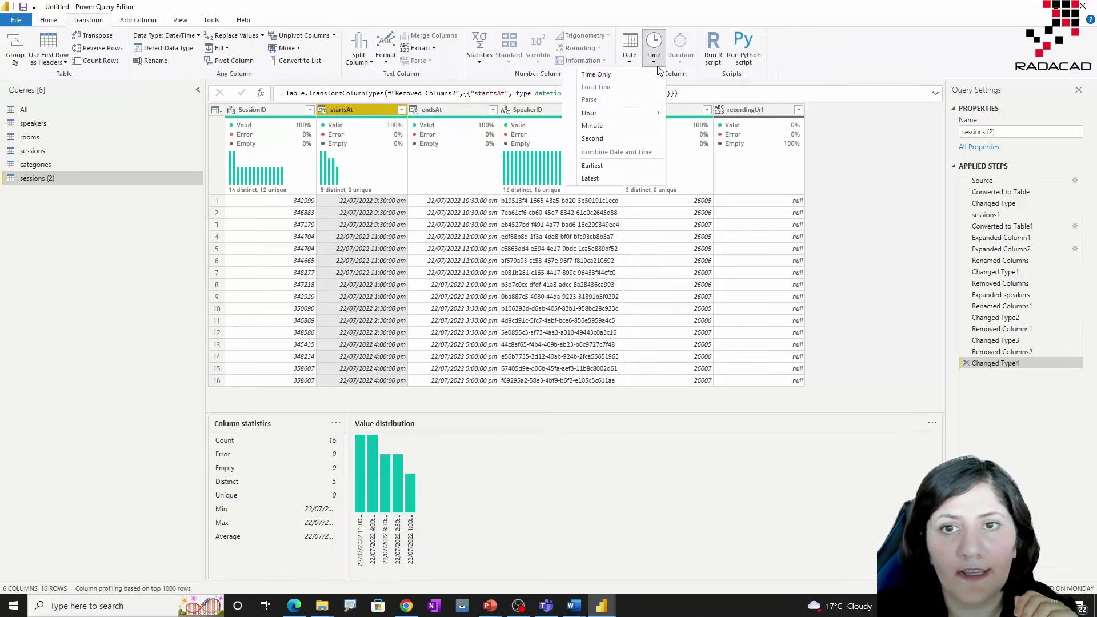
click(630, 79)
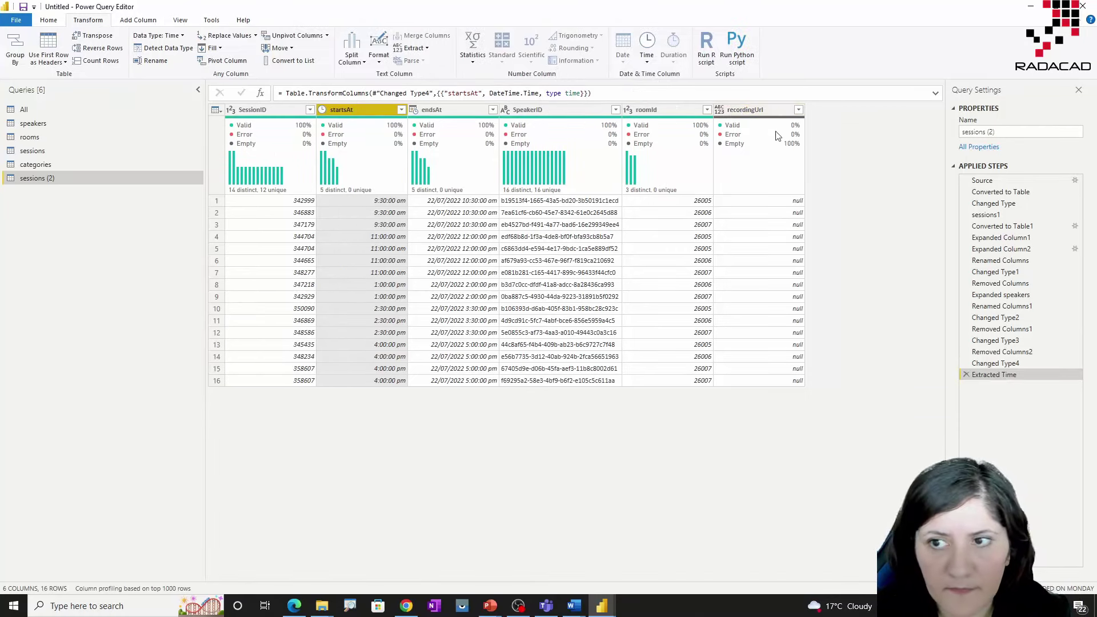
click(966, 375)
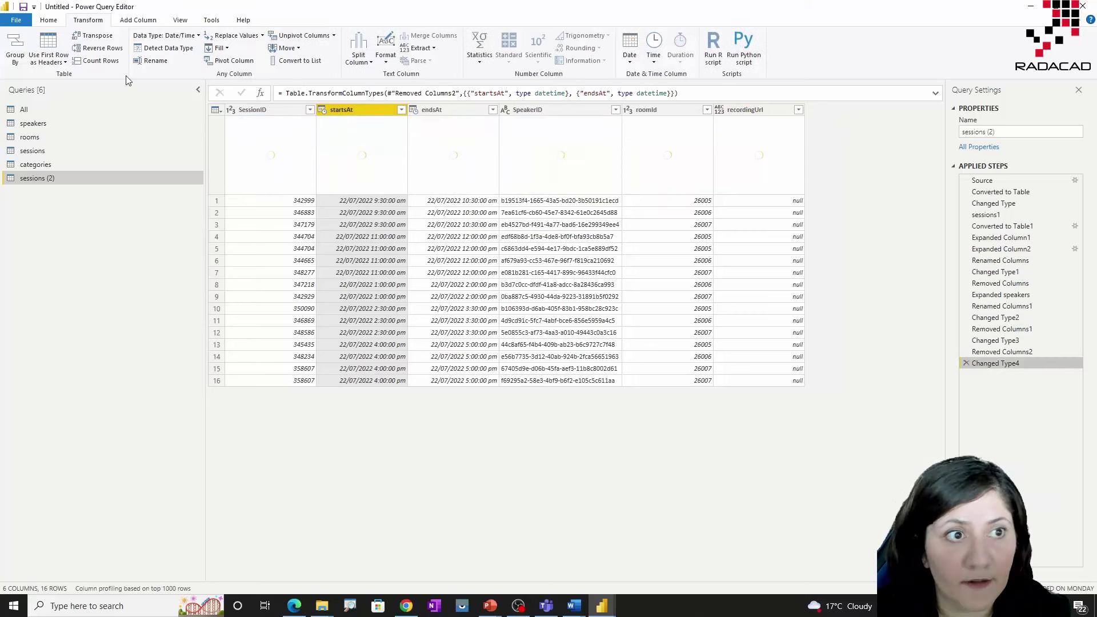
Add a new time-only column from startsAt and rename it StartTime.
click(136, 20)
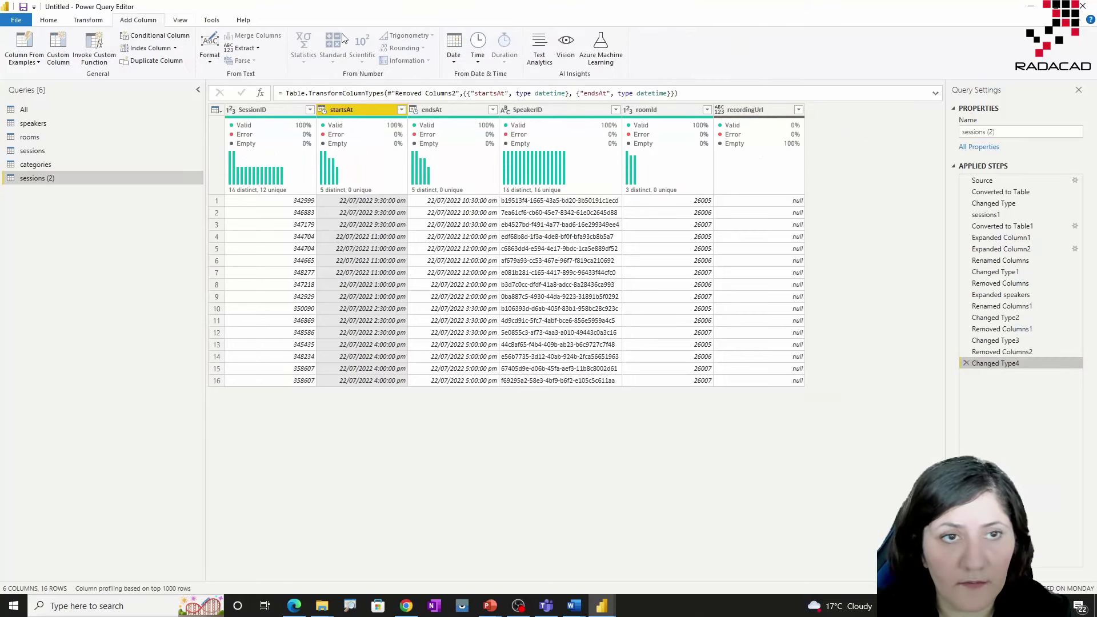
click(478, 59)
click(421, 74)
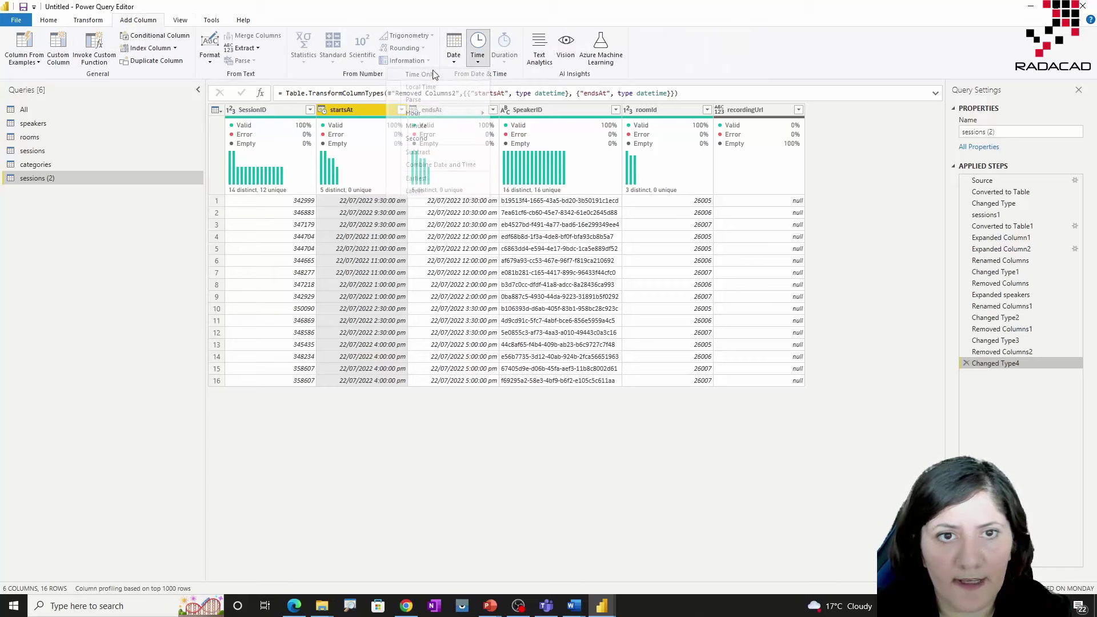
double_click(821, 109)
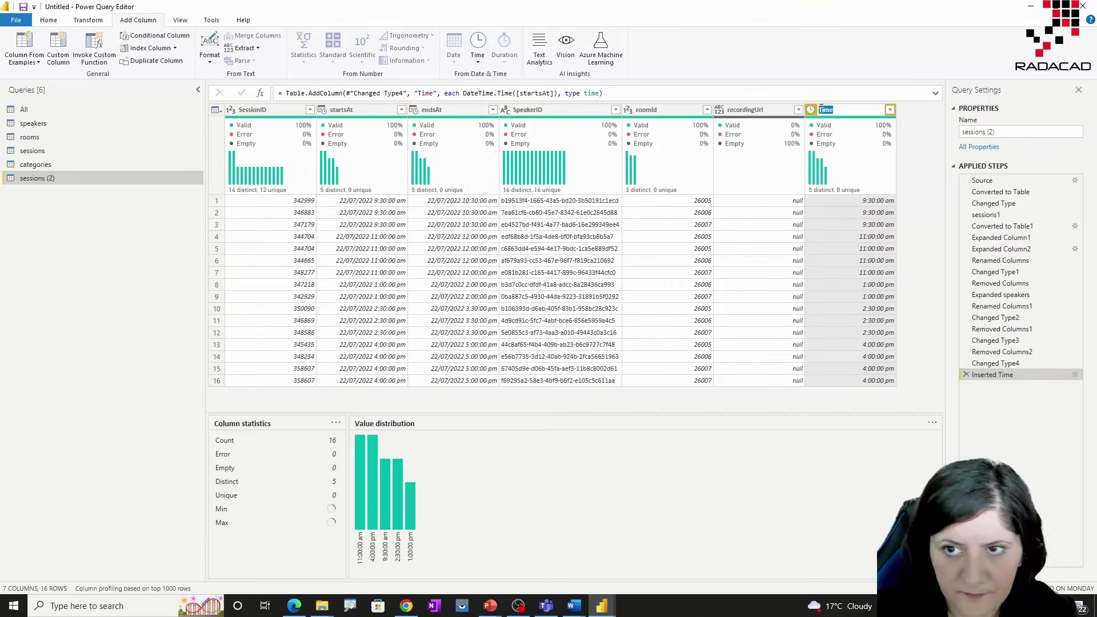
text(StartT)
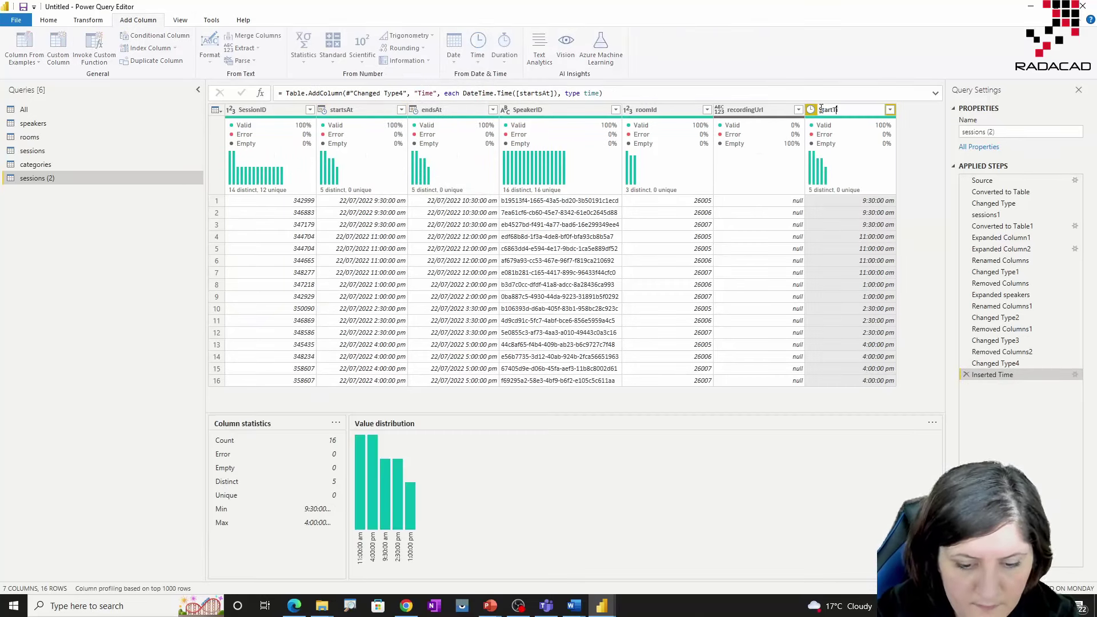
key(Return)
Add a new time-only column from endsAt and rename it EndTime.
click(457, 109)
click(478, 52)
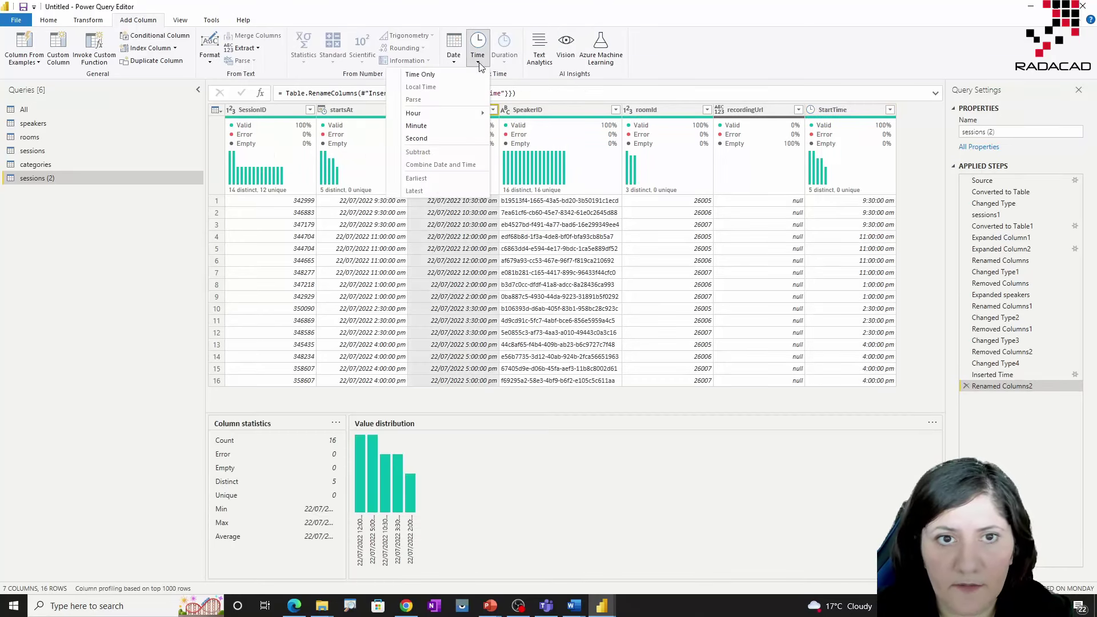
click(457, 77)
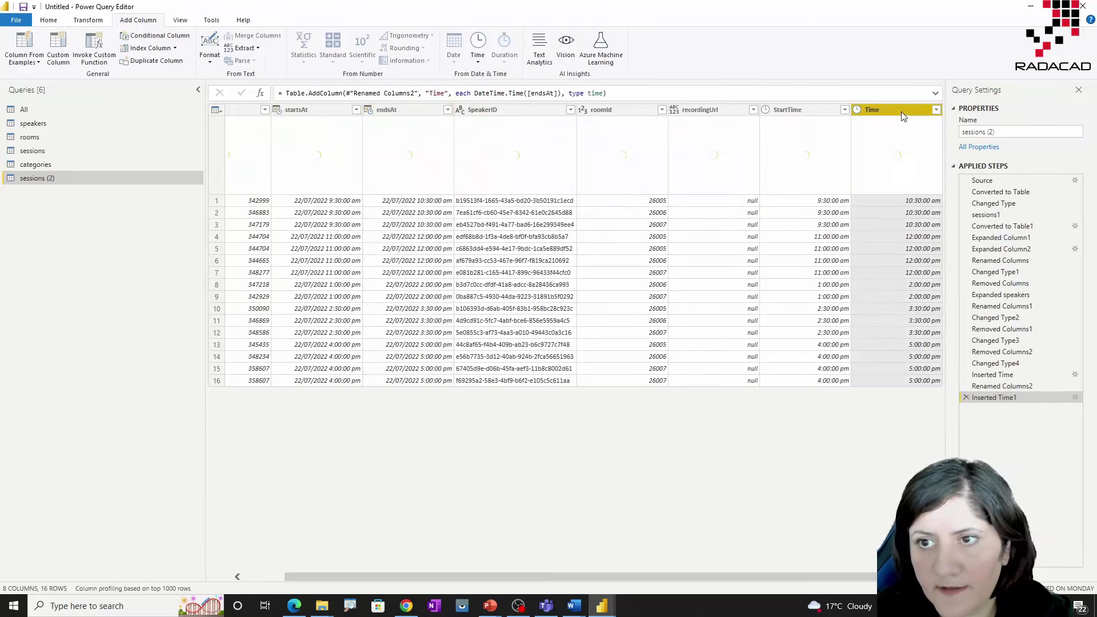
double_click(897, 110)
text(End)
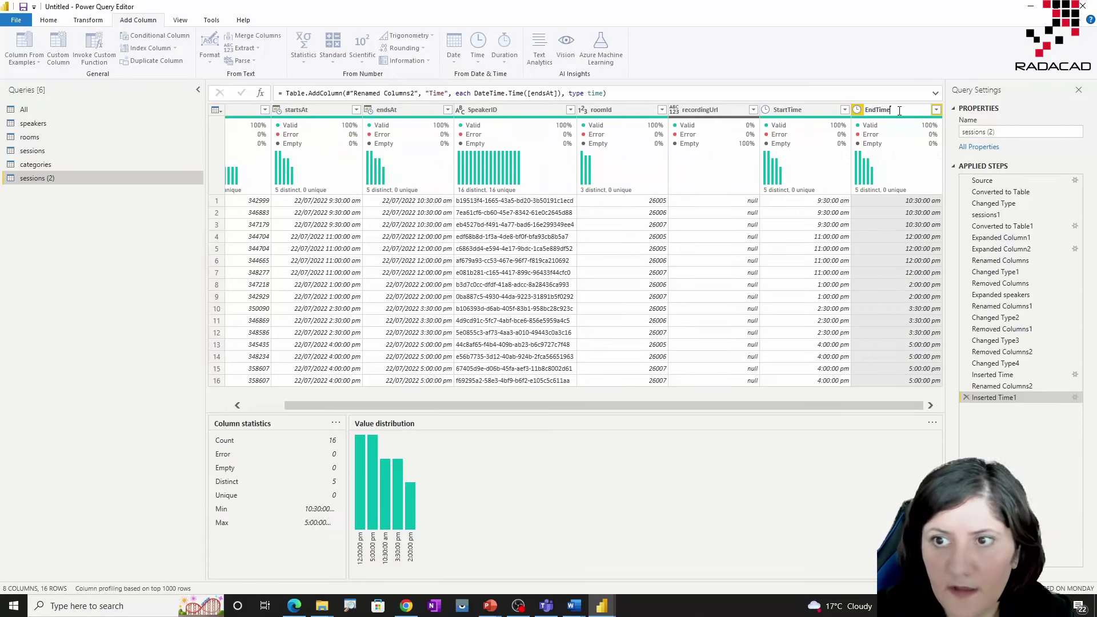
key(Return)
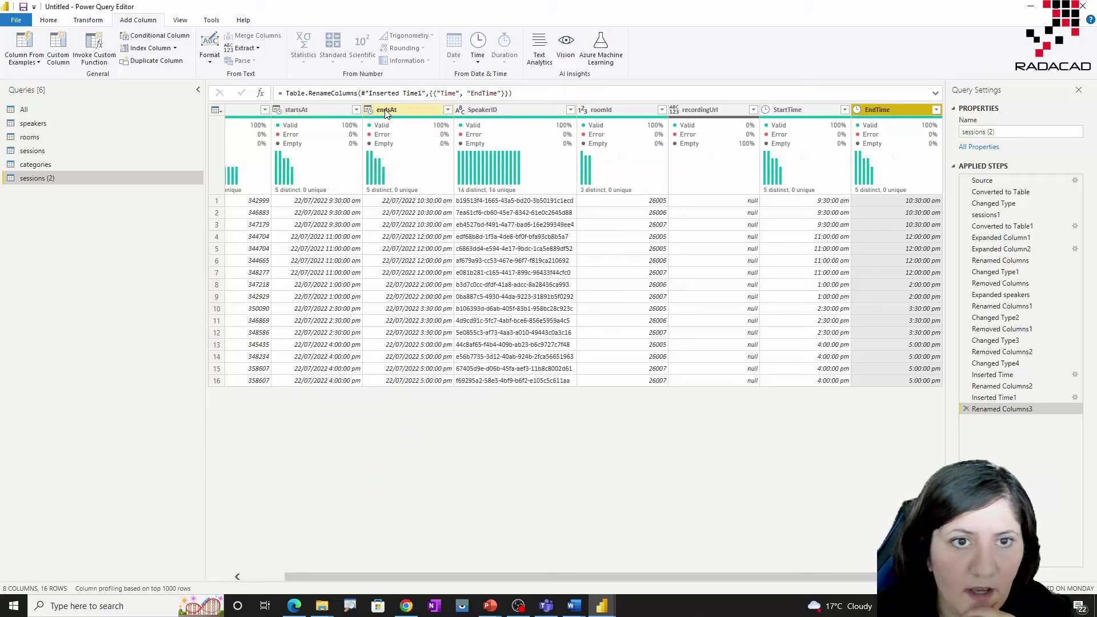
Set the data type of the endsAt and startsAt columns to Date.
click(385, 113)
right_click(386, 112)
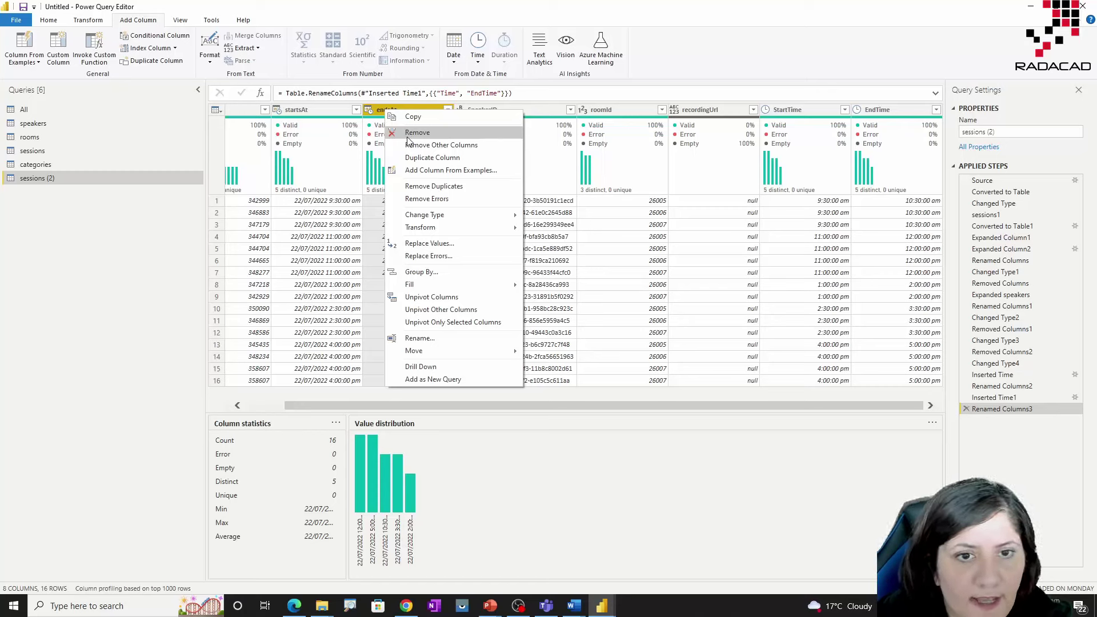
click(368, 110)
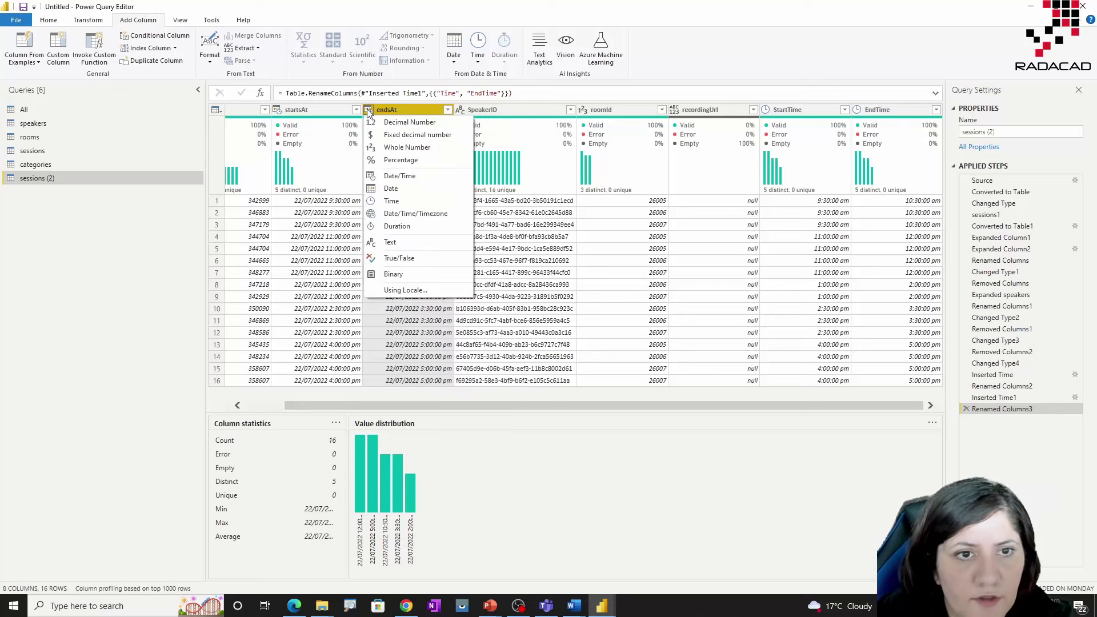
click(394, 188)
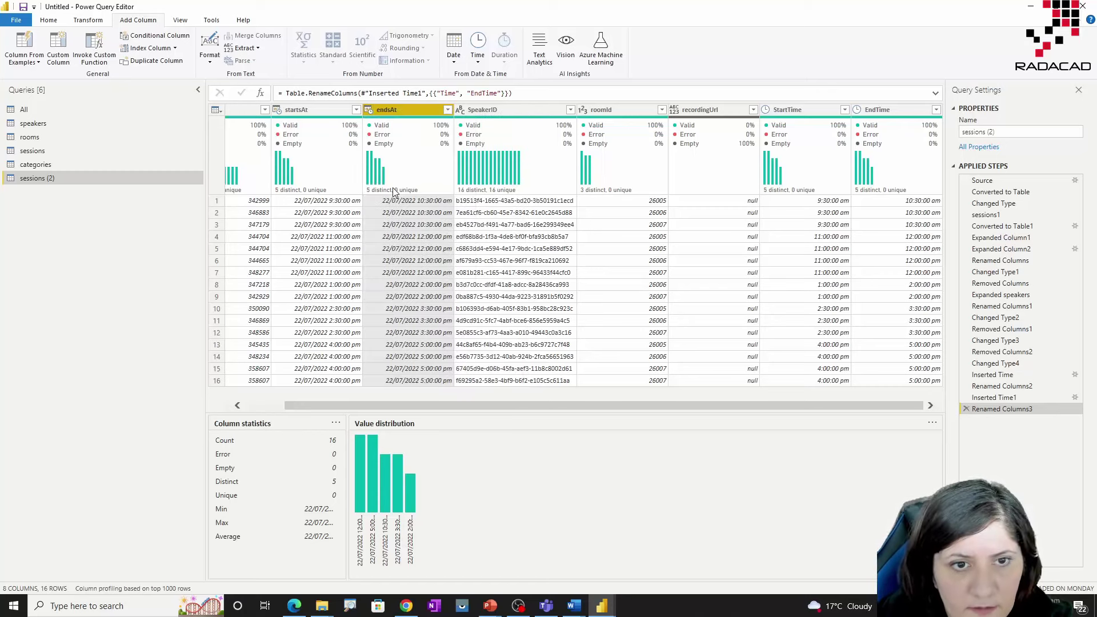
click(278, 110)
click(294, 189)
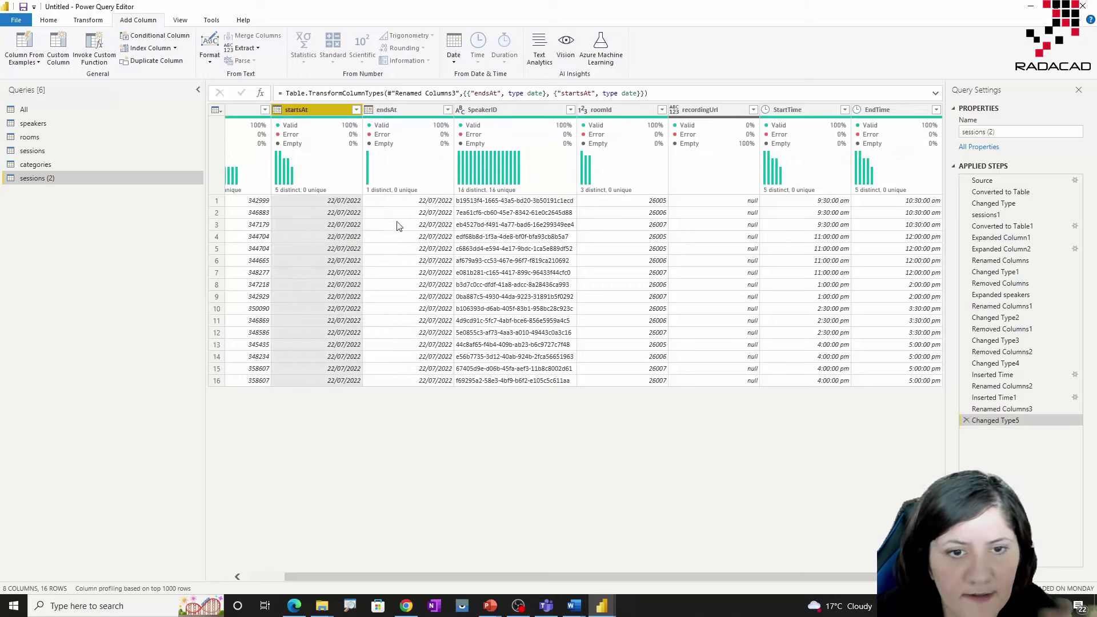
Remove the startsAt and endsAt columns from the sessions (2) query.
ctrl+click(396, 109)
right_click(396, 108)
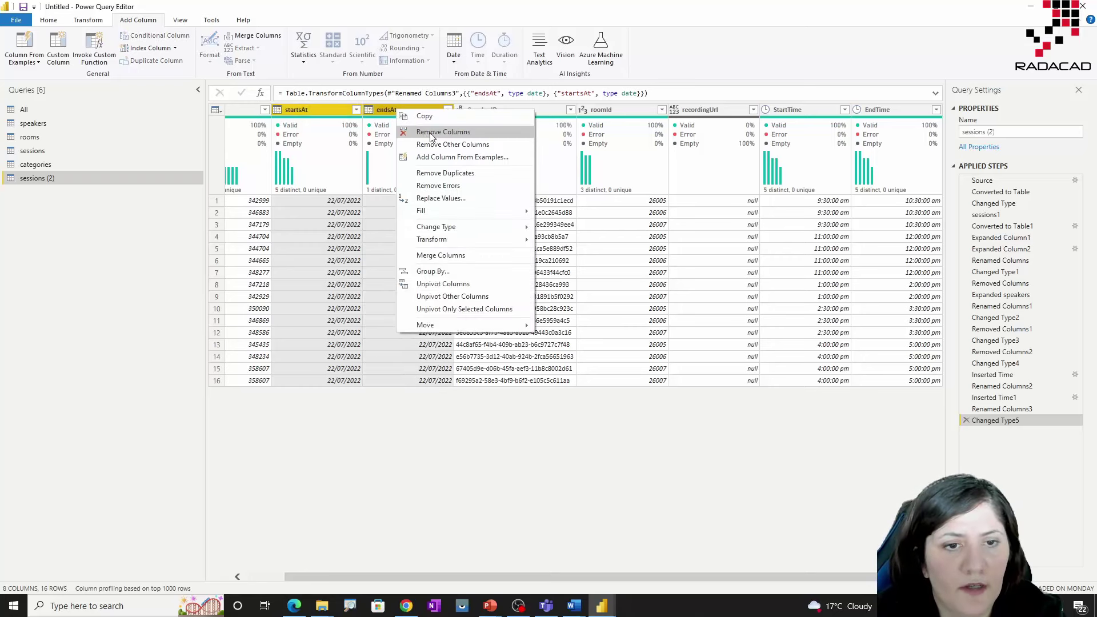
click(430, 133)
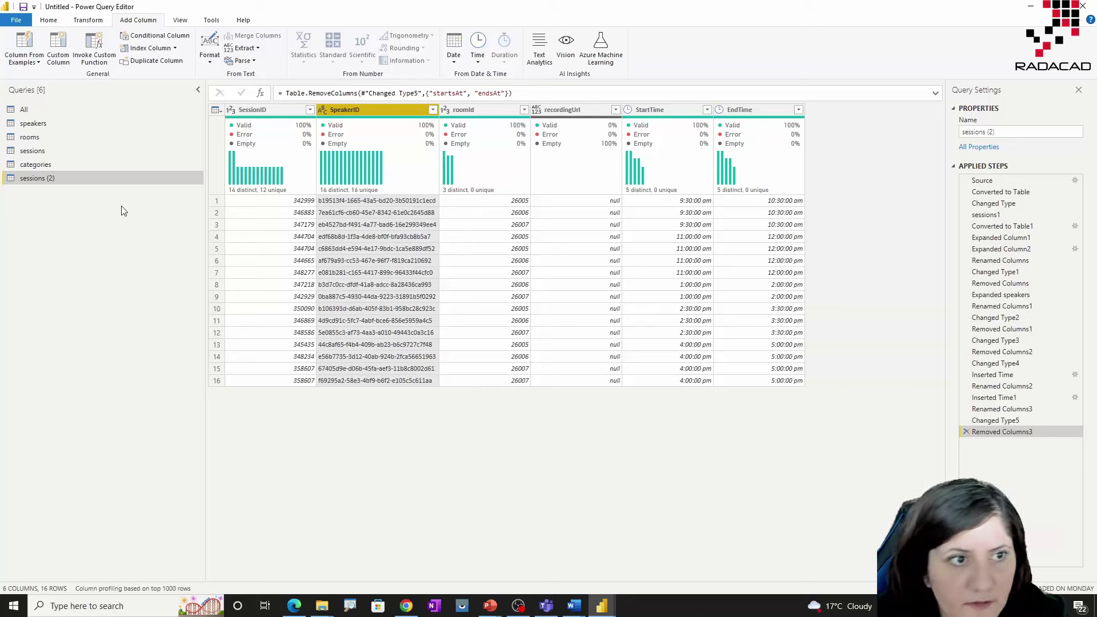
Rename the sessions (2) query to FatcSchedule.
double_click(56, 178)
text(FatcSchedule)
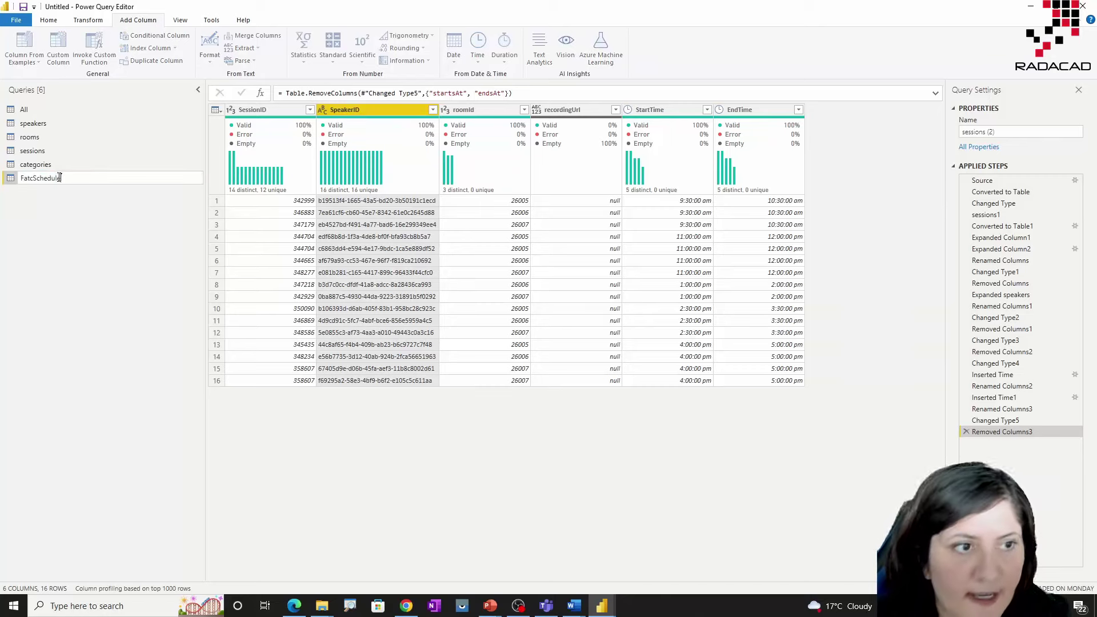
key(Return)
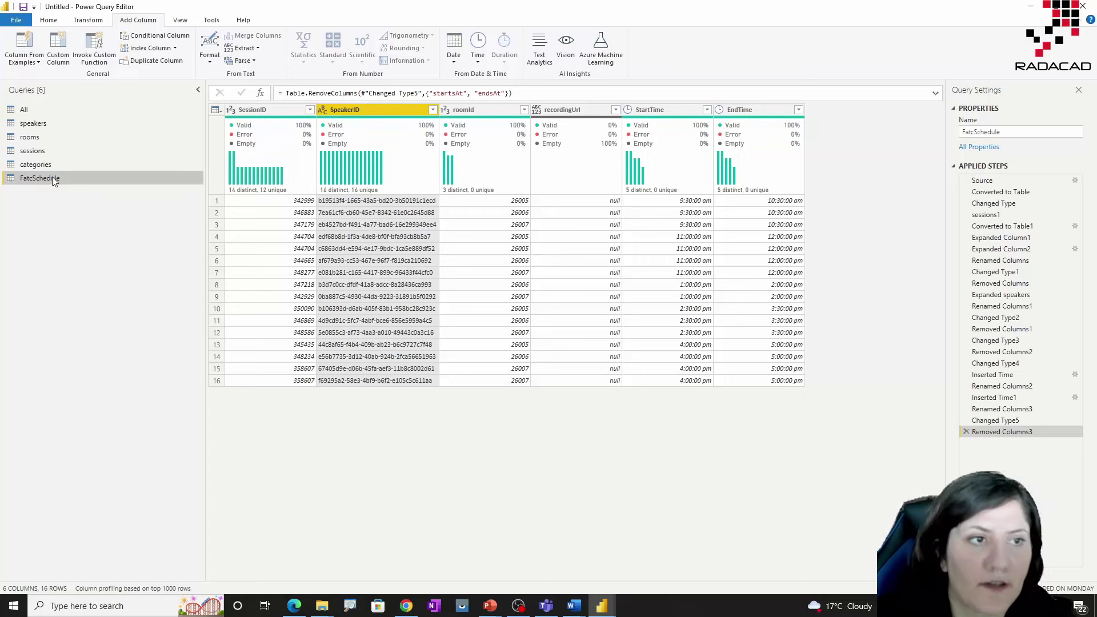
Add the sessions column of the All query as a new query and convert its list to a table.
click(38, 109)
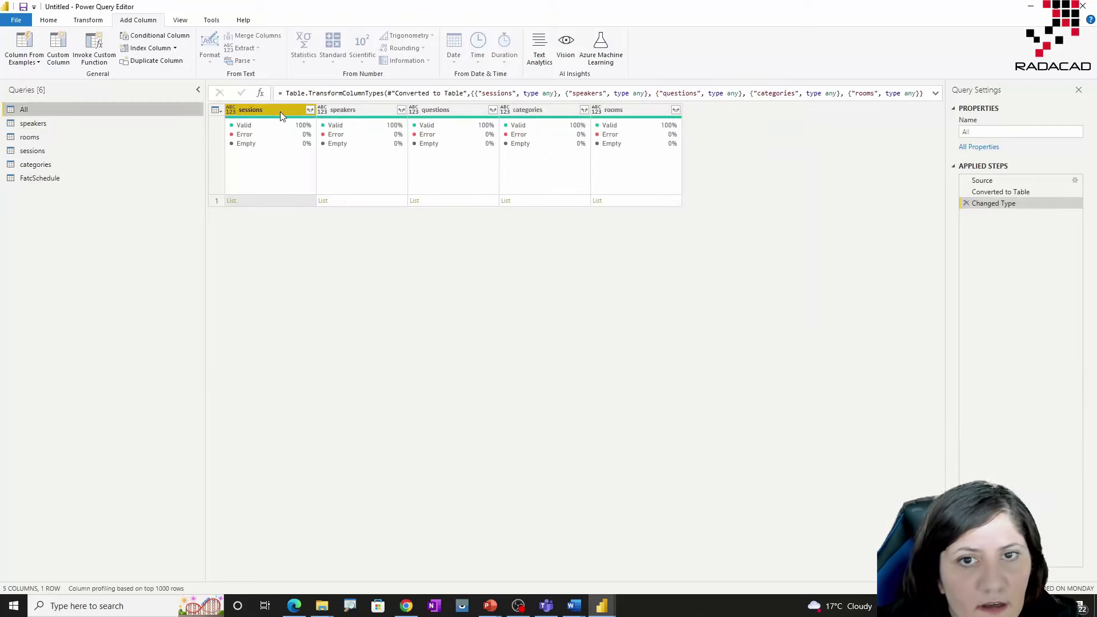
right_click(274, 112)
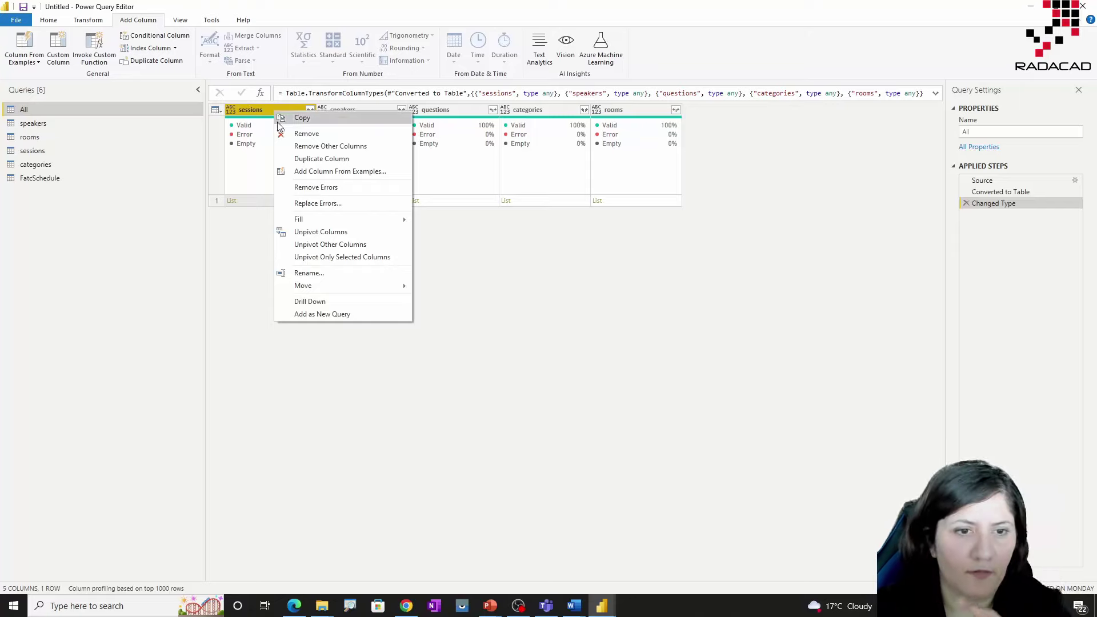
click(322, 314)
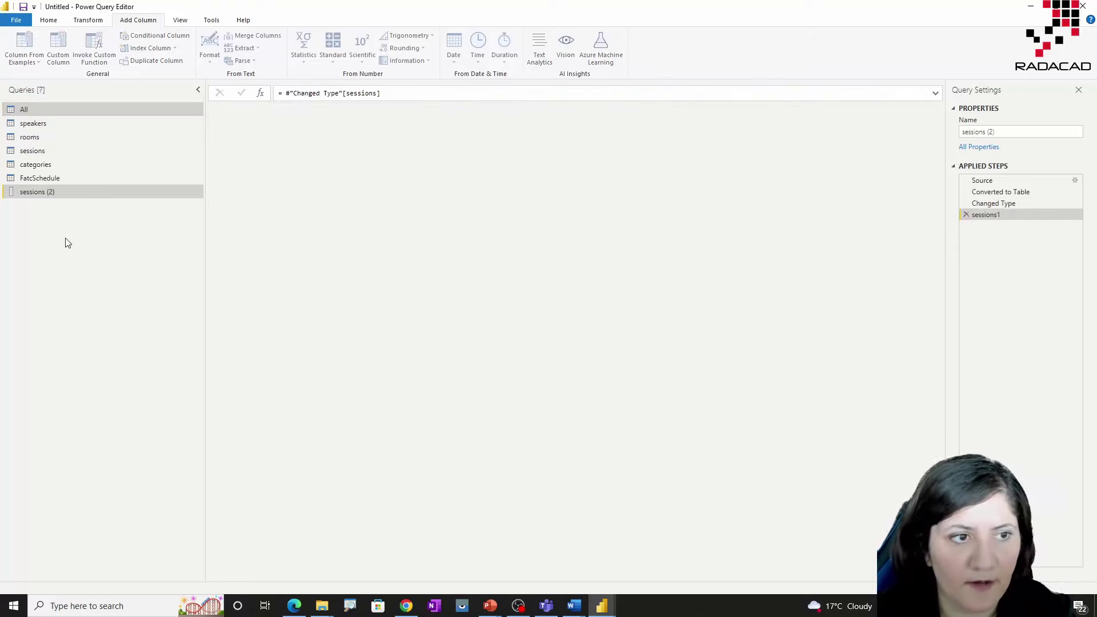
click(15, 55)
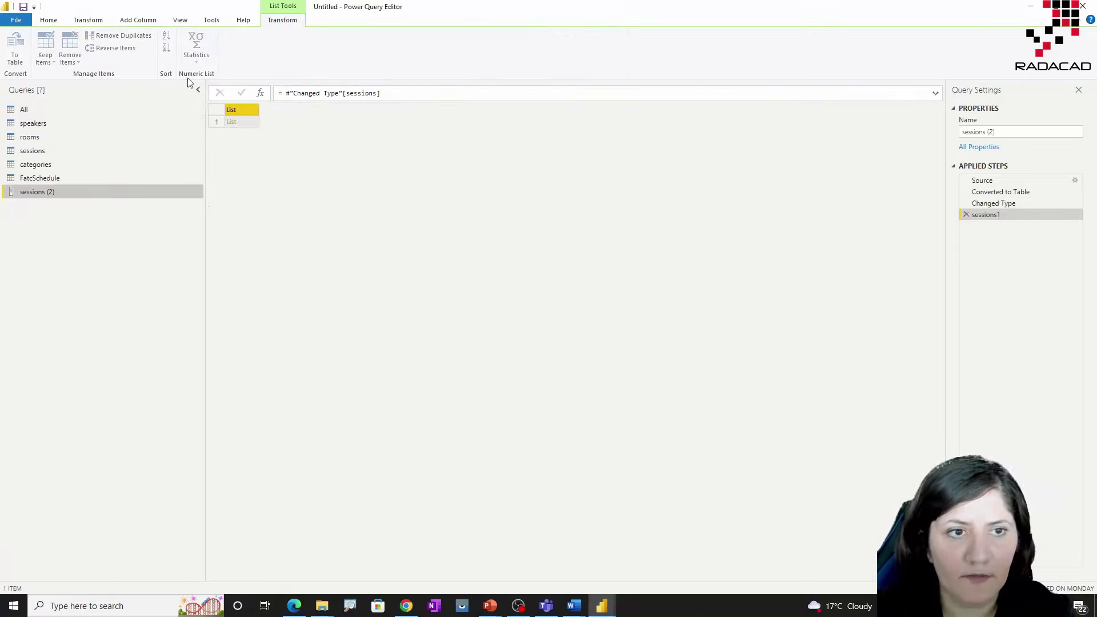
click(685, 355)
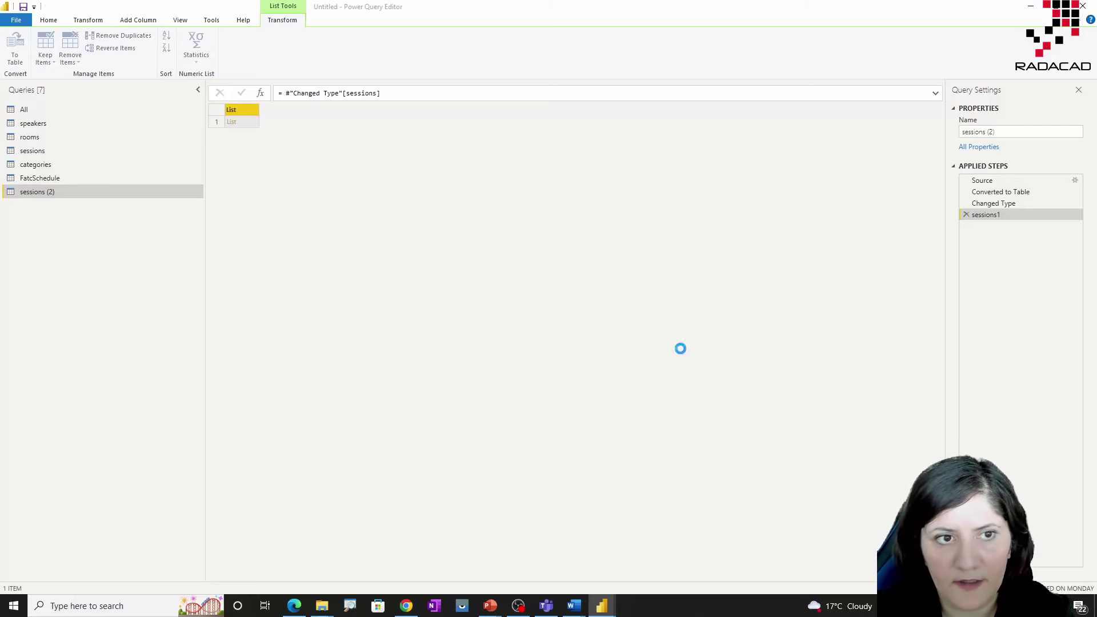
Expand Column1 to new rows and expand the resulting records into all their field columns.
click(310, 109)
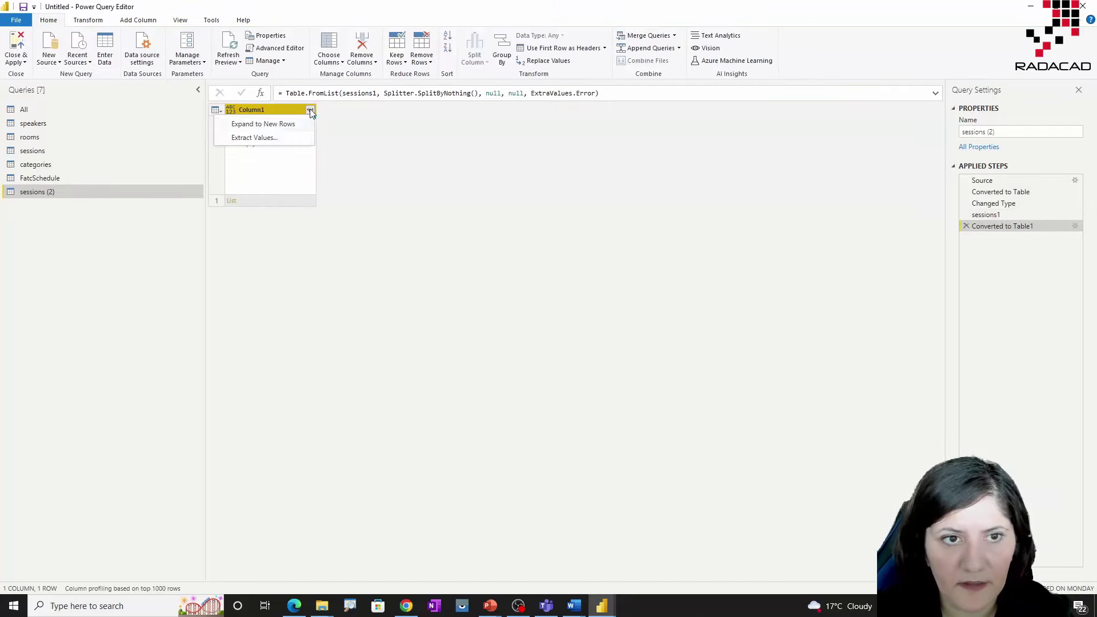
click(262, 124)
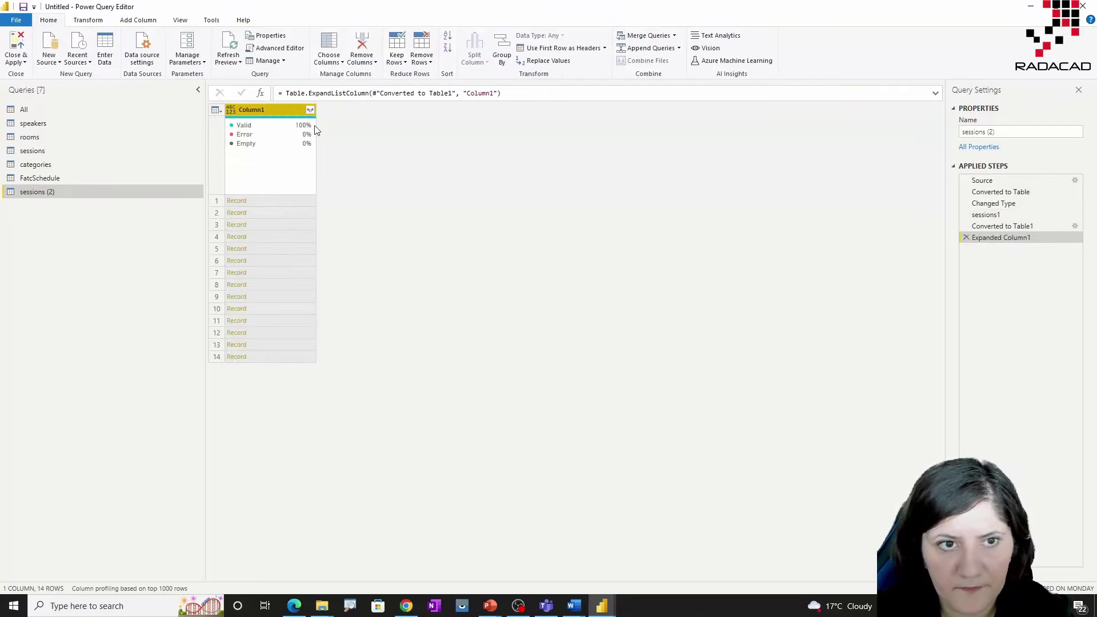
click(310, 110)
click(247, 334)
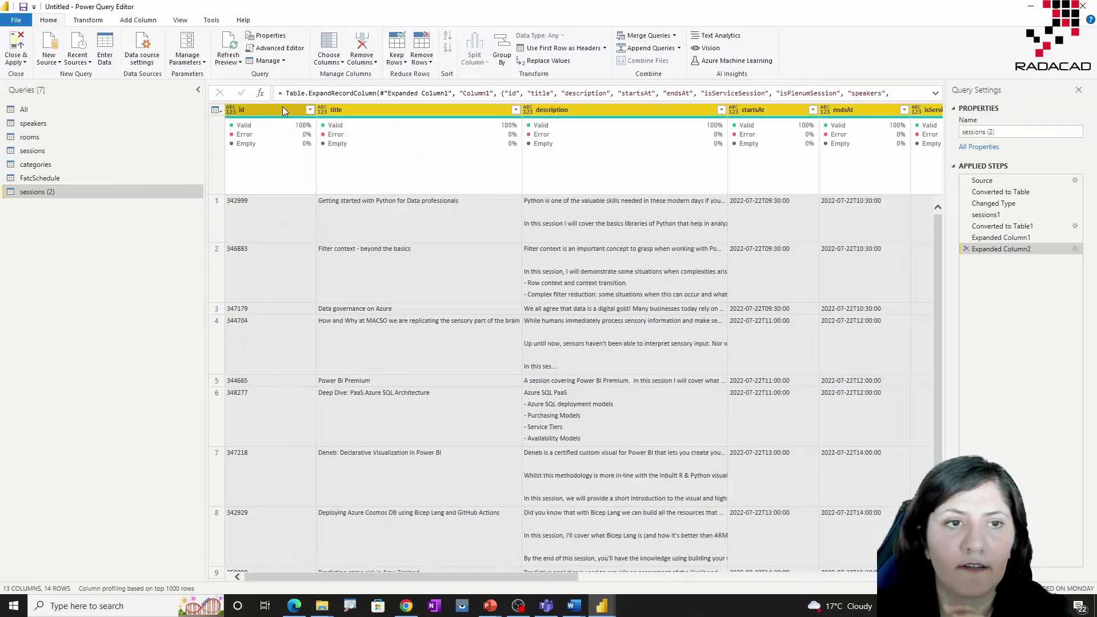
Rename the id column to SesionID and set its data type to Whole Number.
double_click(282, 109)
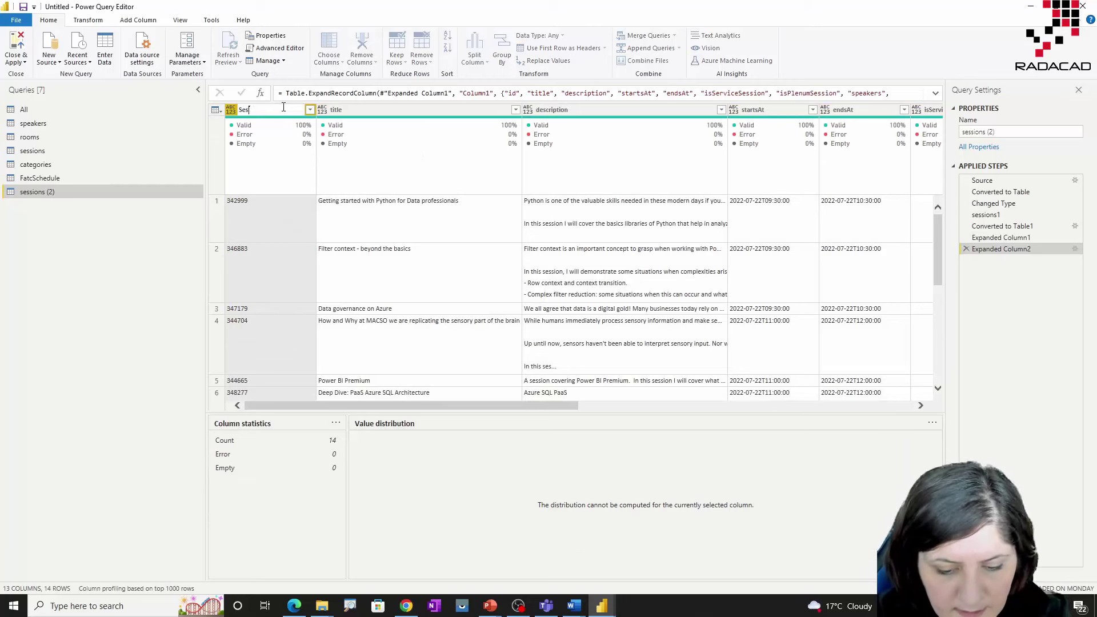
text(SesionID)
key(Return)
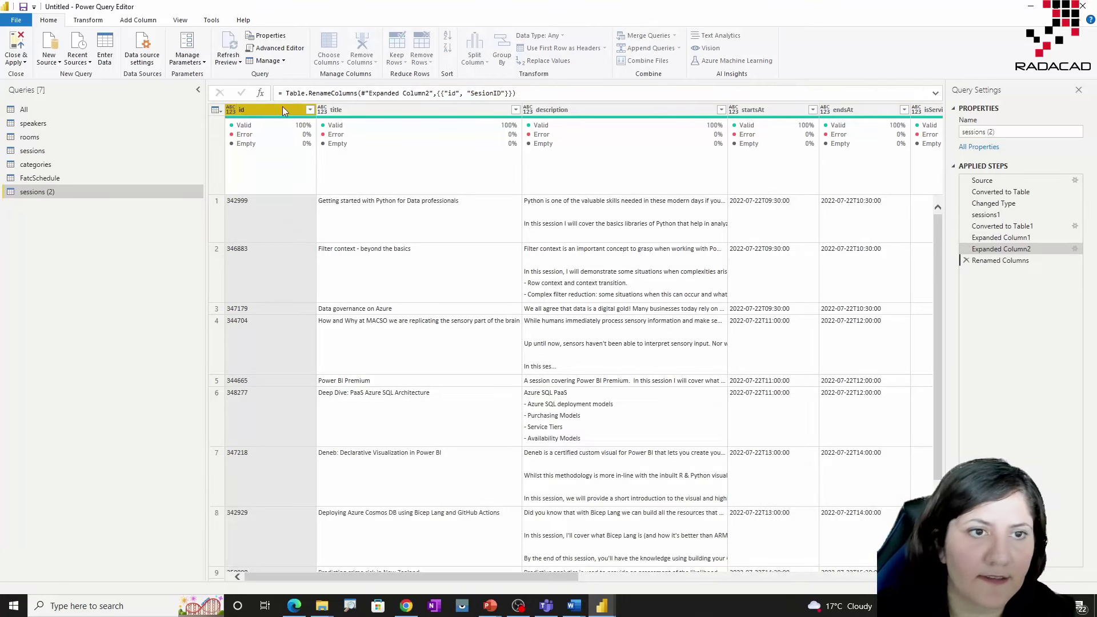
click(231, 109)
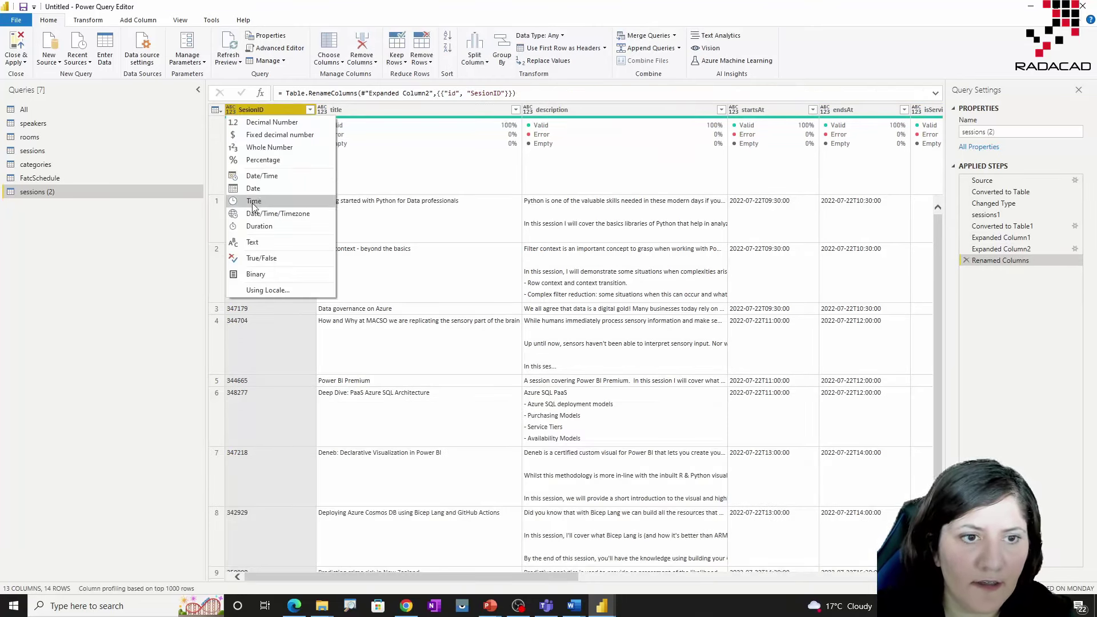
click(263, 150)
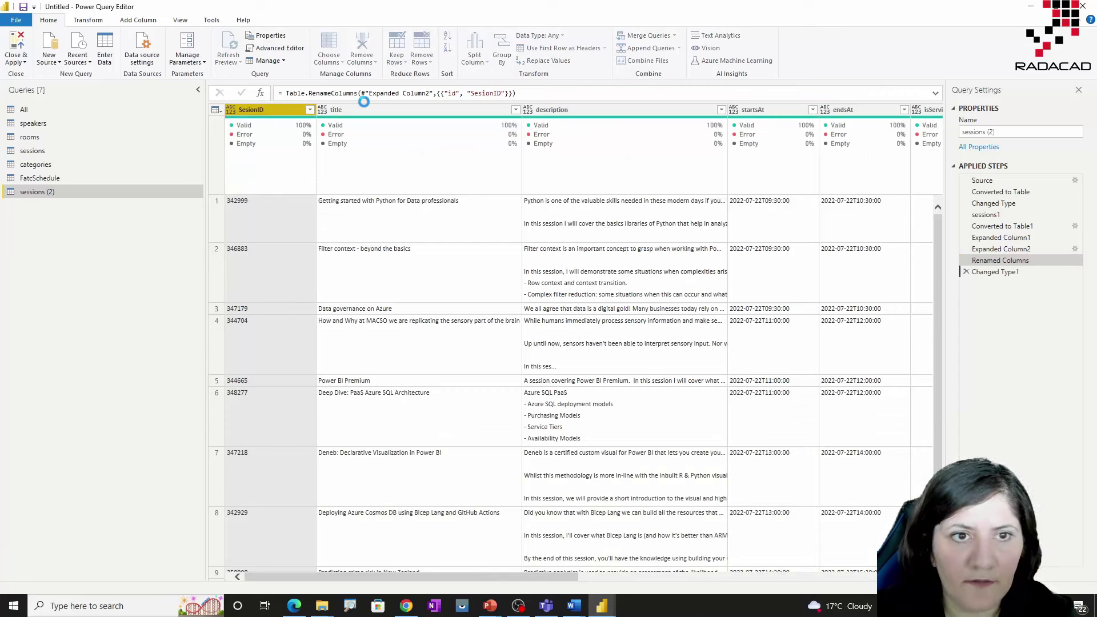
Remove the title, description, startsAt and endsAt columns from the sessions (2) query.
click(400, 110)
ctrl+click(557, 109)
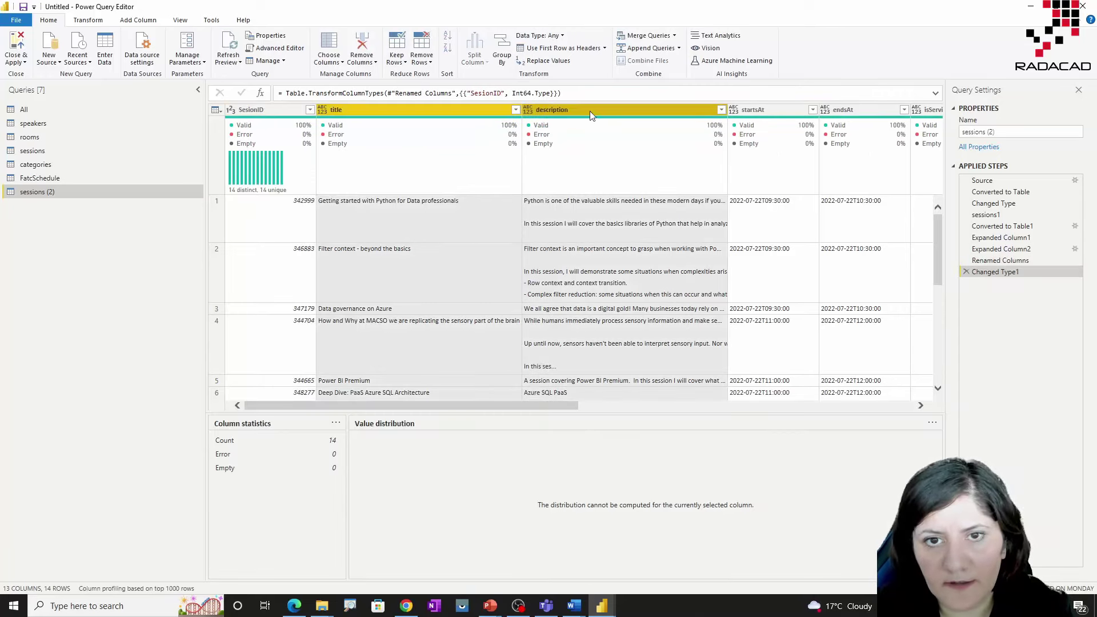
ctrl+click(765, 109)
ctrl+click(856, 109)
right_click(856, 109)
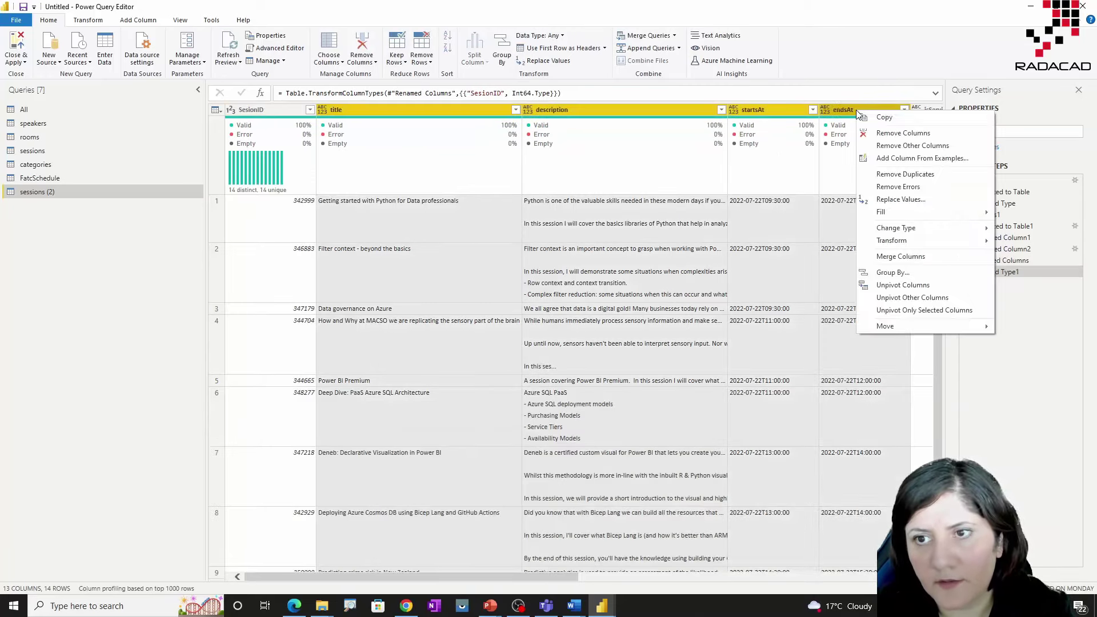
click(879, 134)
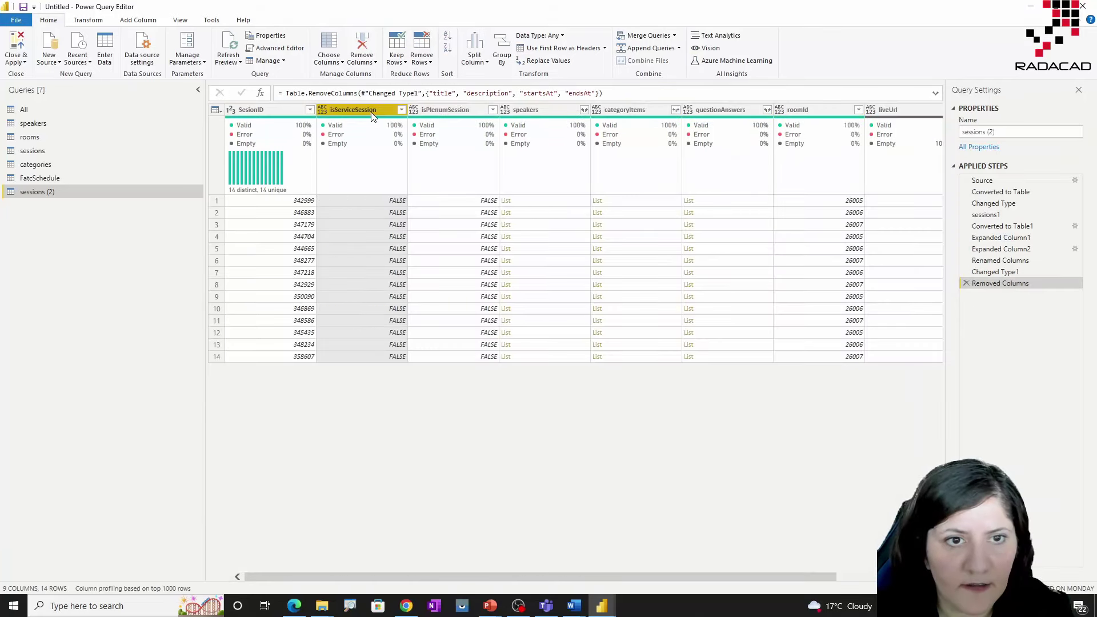
Remove the isServiceSession, isPlenumSession and speakers columns from the sessions (2) query.
ctrl+click(448, 109)
right_click(447, 110)
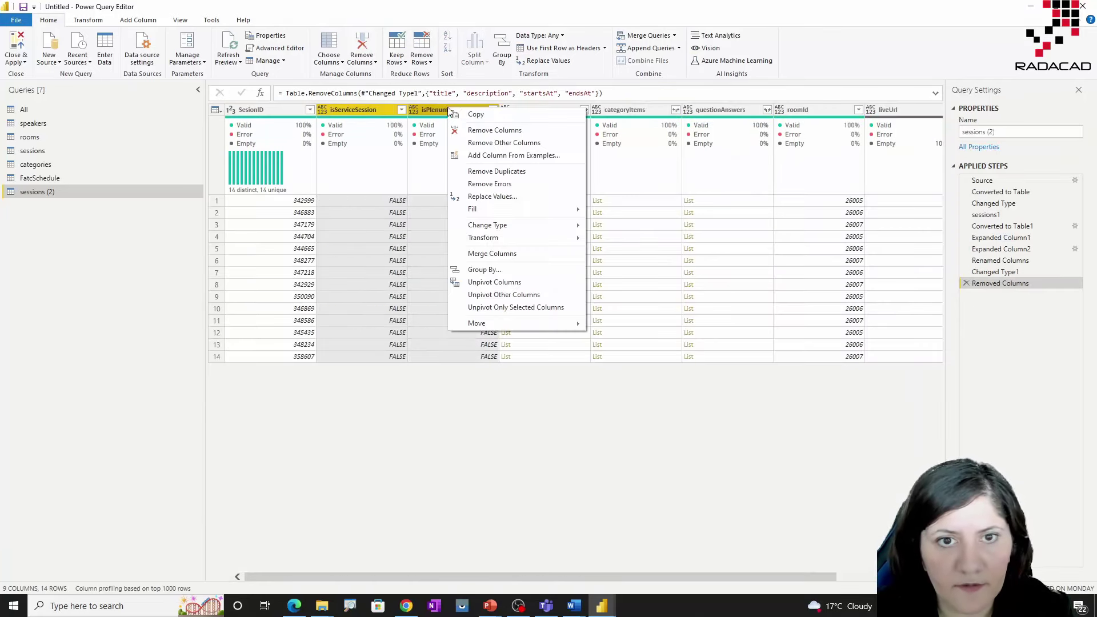
click(490, 131)
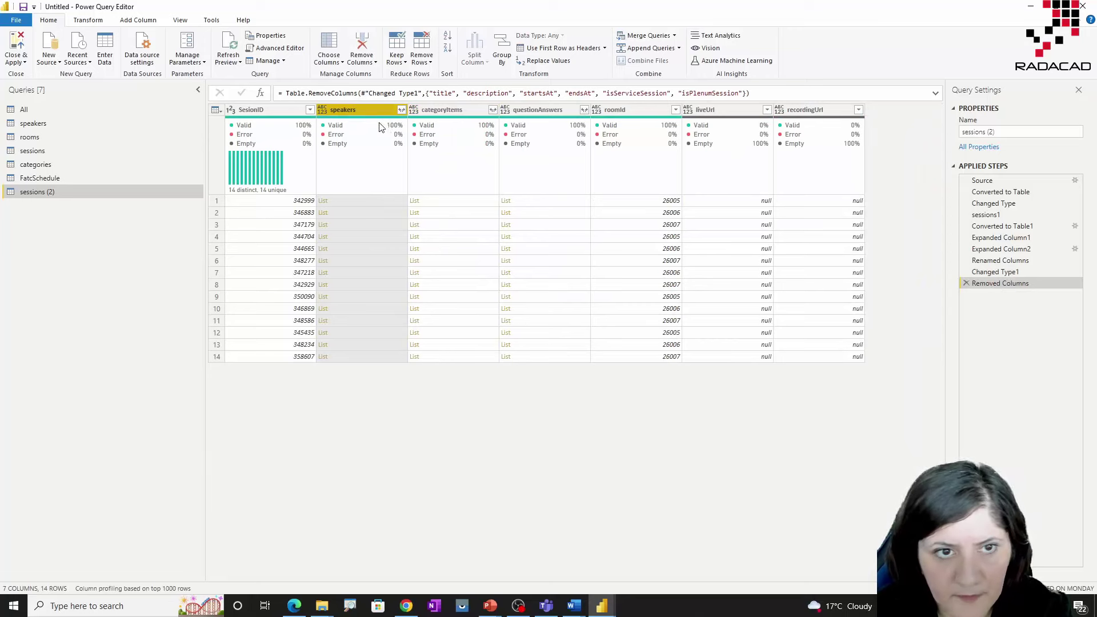
right_click(384, 111)
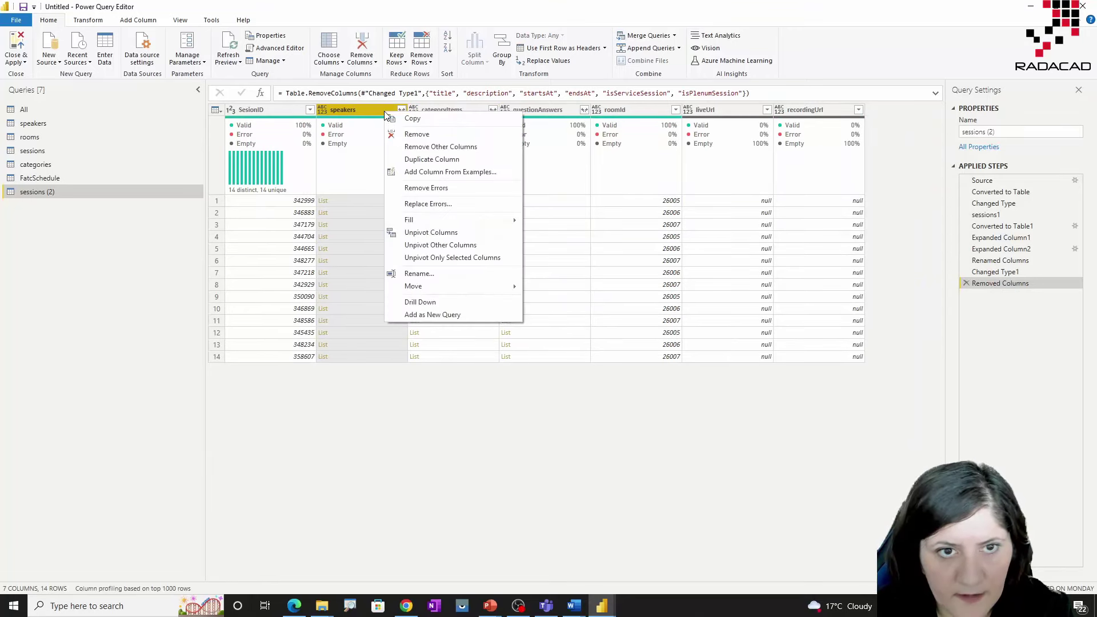
click(422, 135)
Remove the questionAnswers, roomId, liveUrl and recordingUrl columns, keeping only SesionID and categoryItems.
click(485, 111)
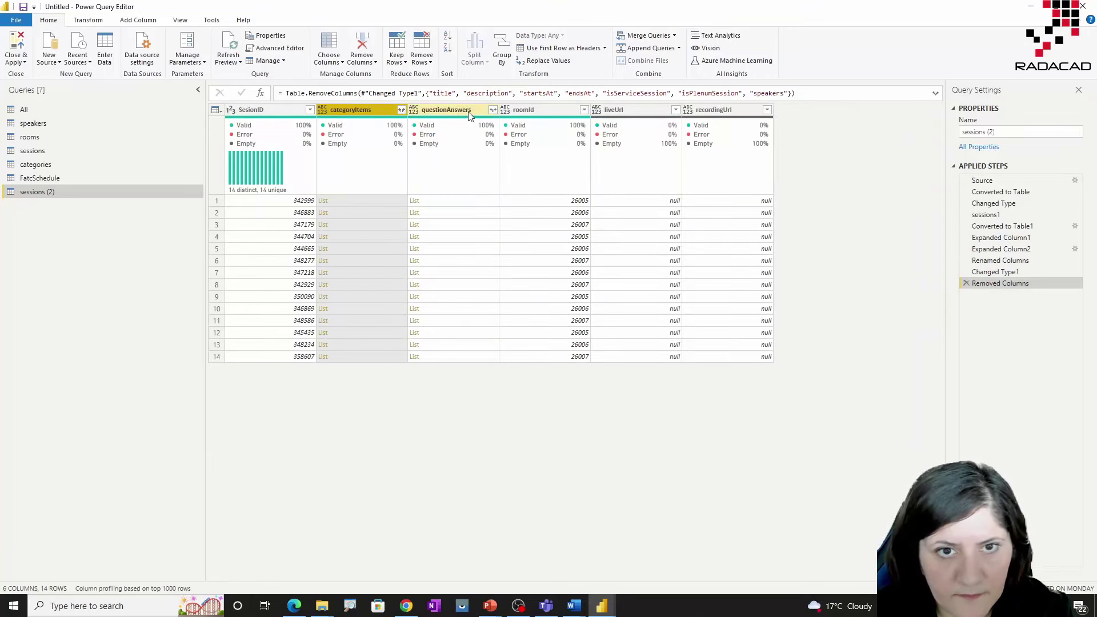
ctrl+click(558, 112)
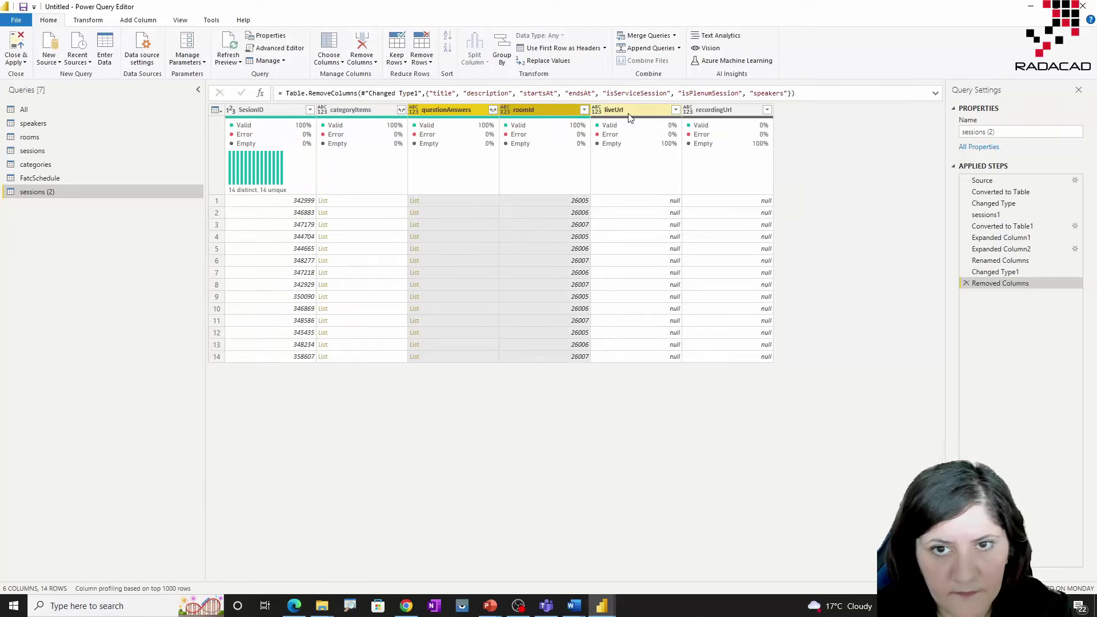
ctrl+click(634, 111)
ctrl+click(706, 113)
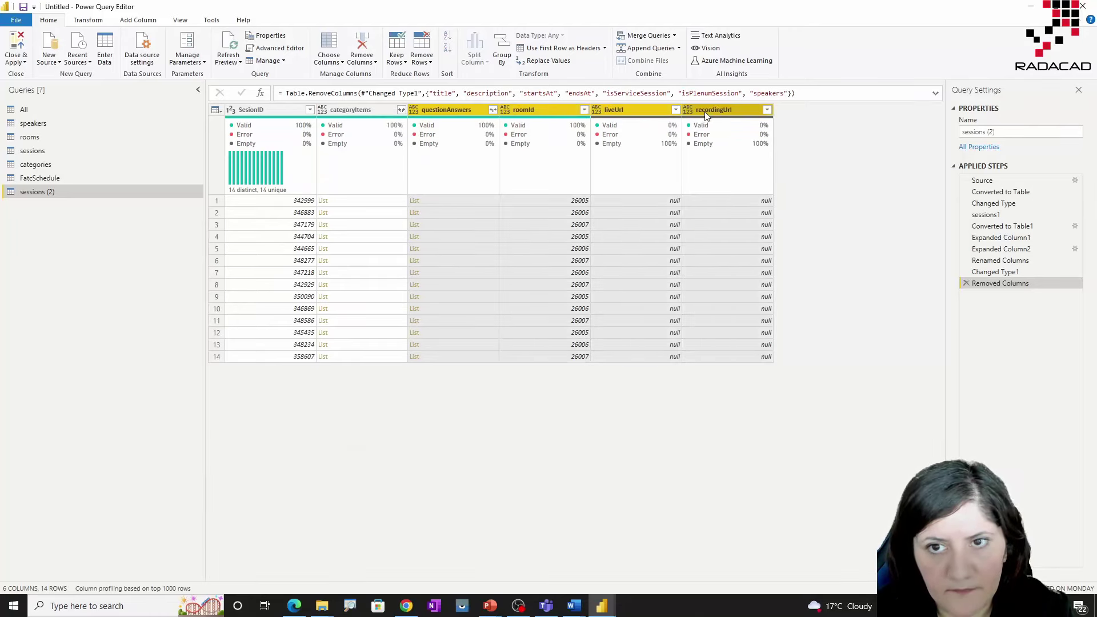
right_click(707, 114)
click(736, 136)
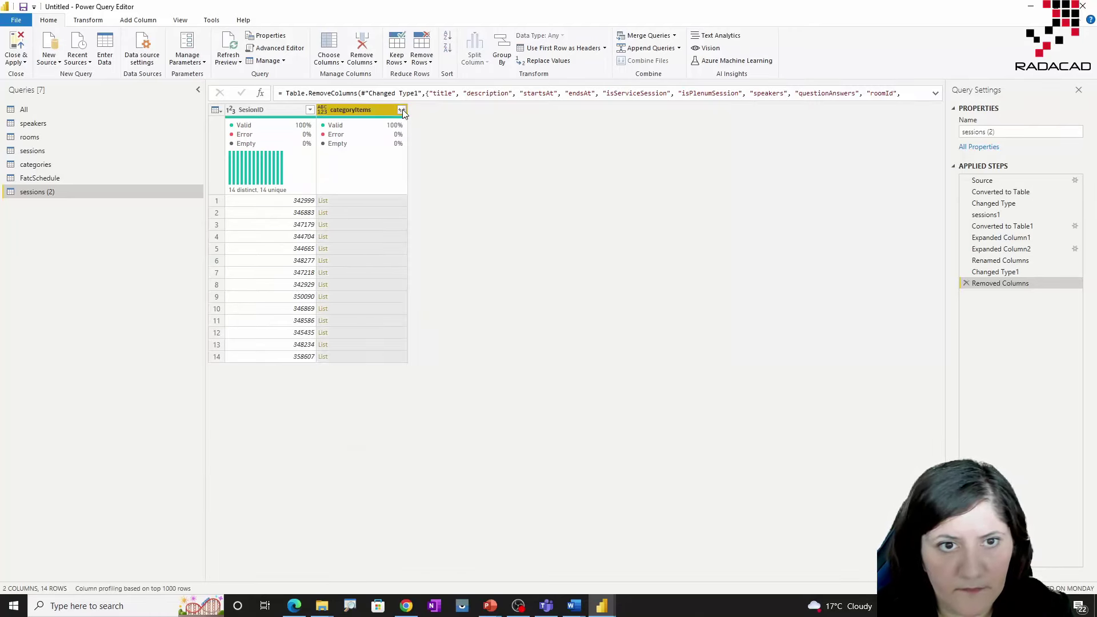
Expand the categoryItems column to new rows and set its data type to Whole Number.
click(401, 110)
click(377, 124)
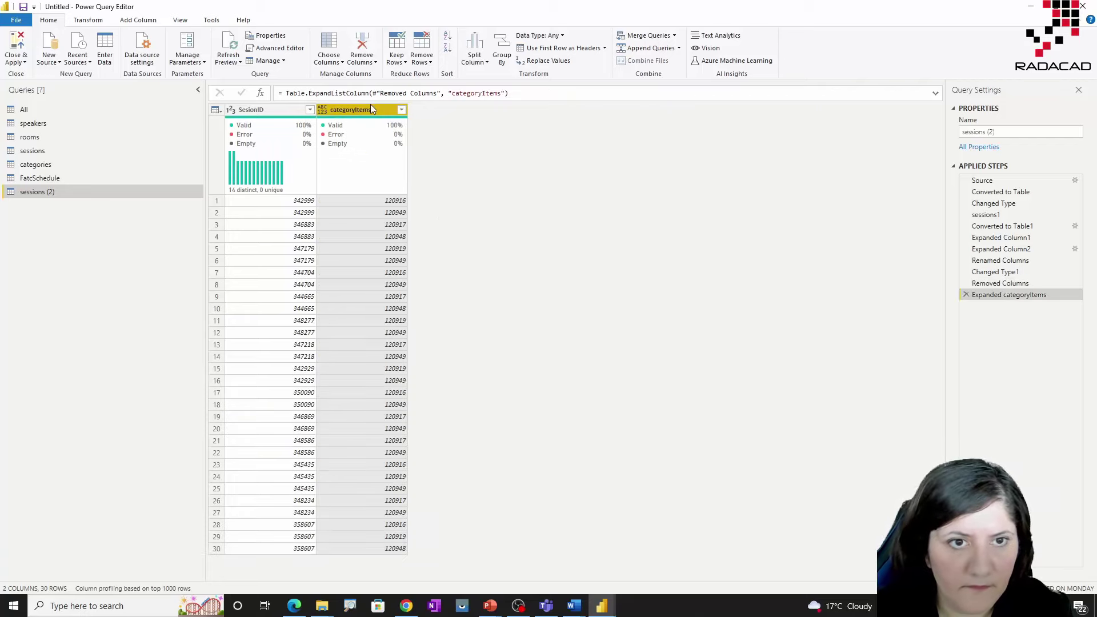
click(323, 110)
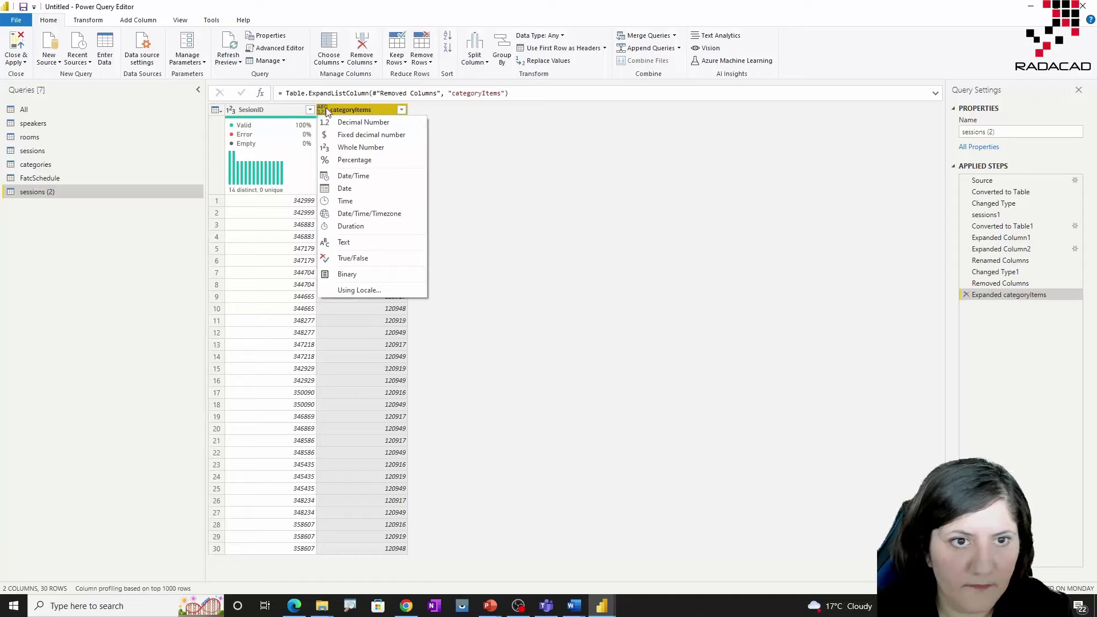
click(346, 147)
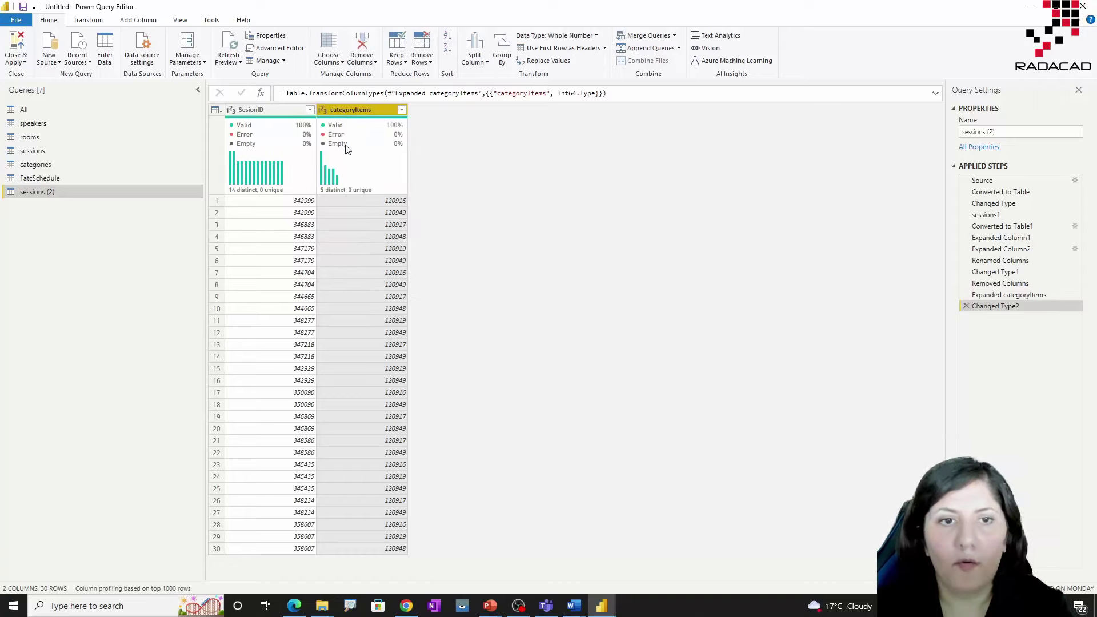
Rename the sessions (2) query to FactCategorySession.
double_click(78, 192)
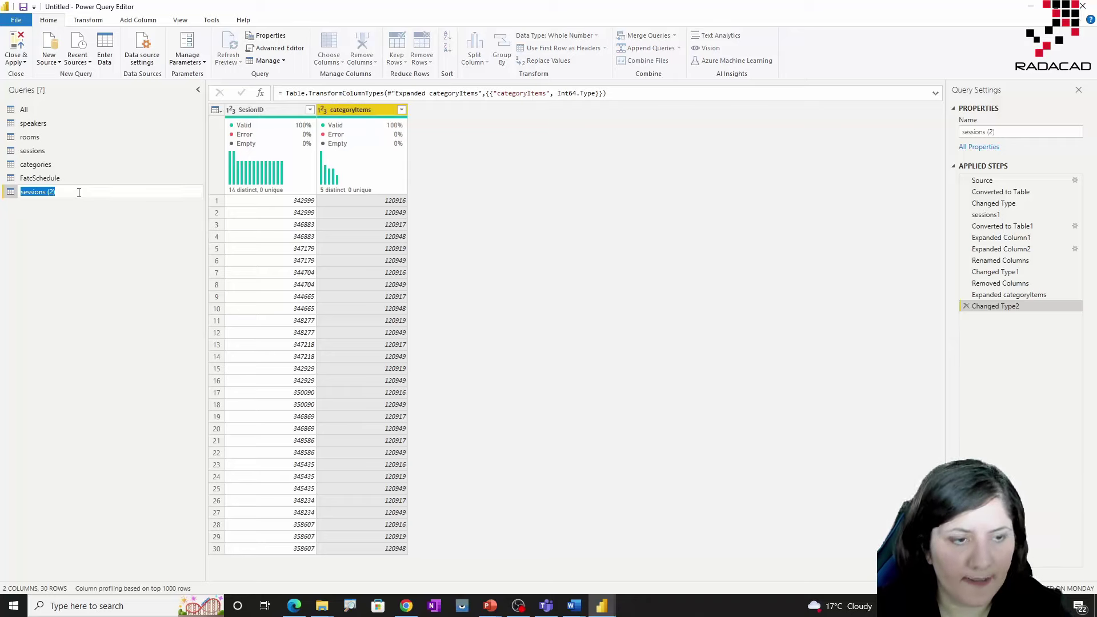
text(FactCategoryS)
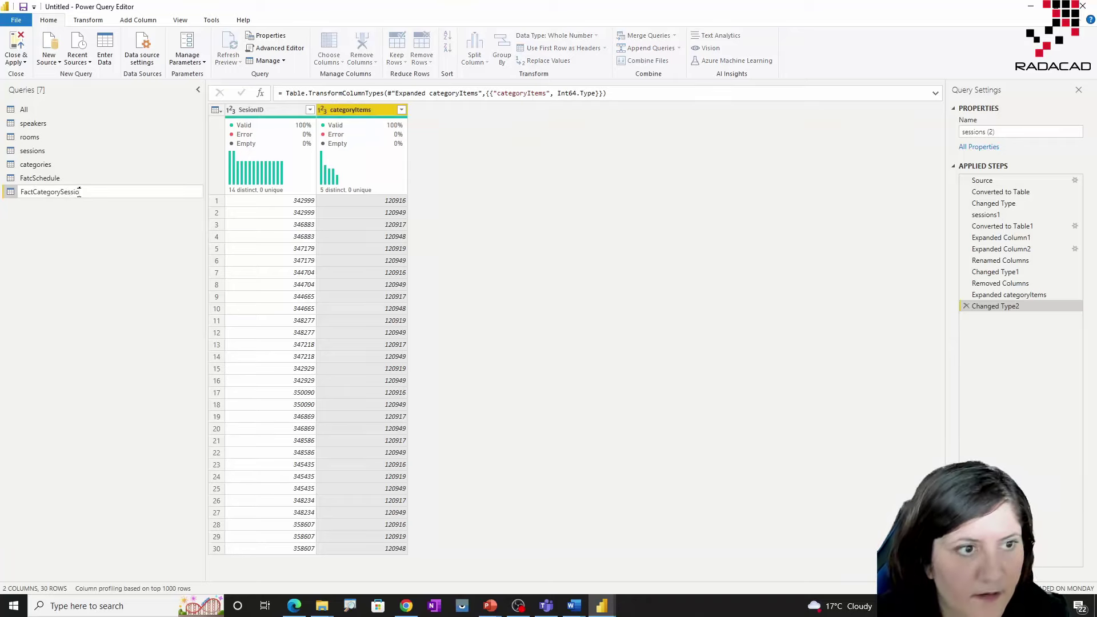
key(Return)
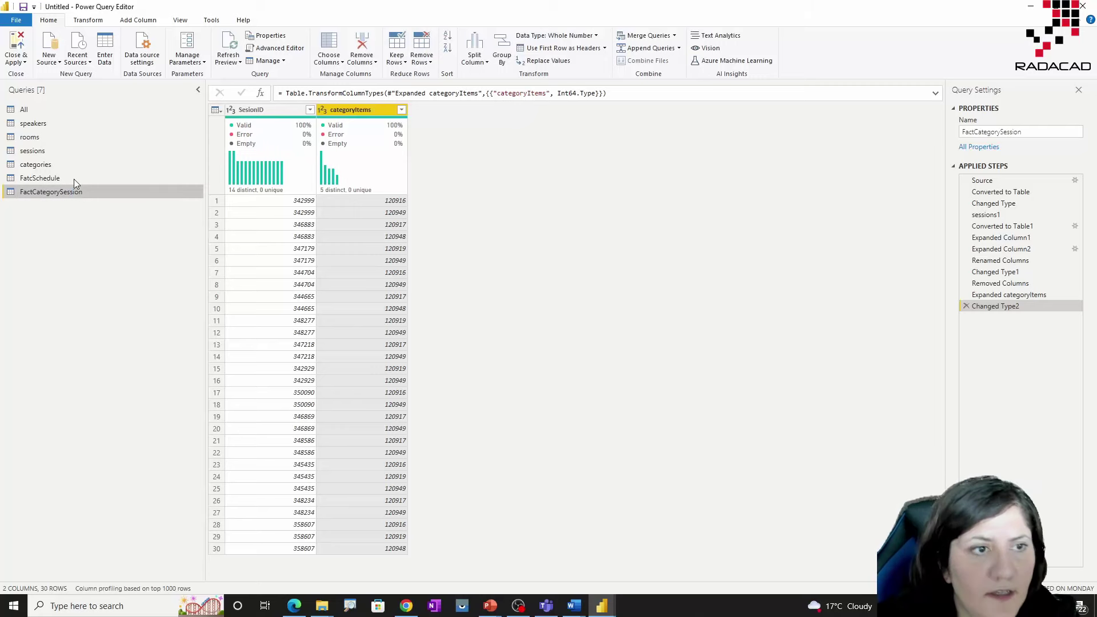
Review the sessions, FatcSchedule and FactCategorySession tables, comparing the columns and rows of the two fact tables.
click(64, 179)
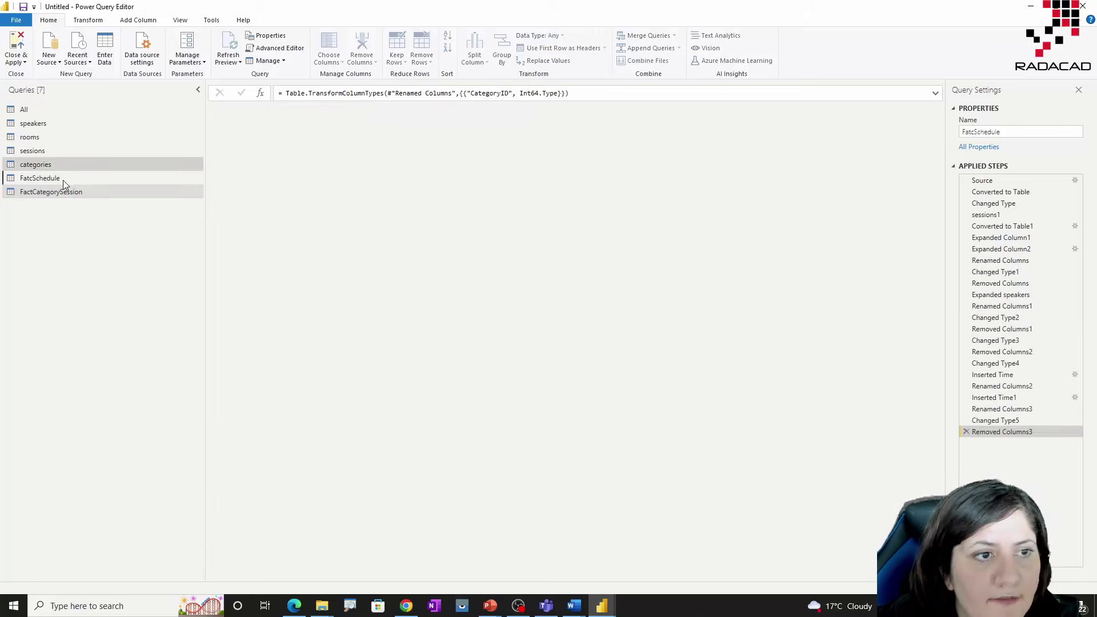
click(36, 152)
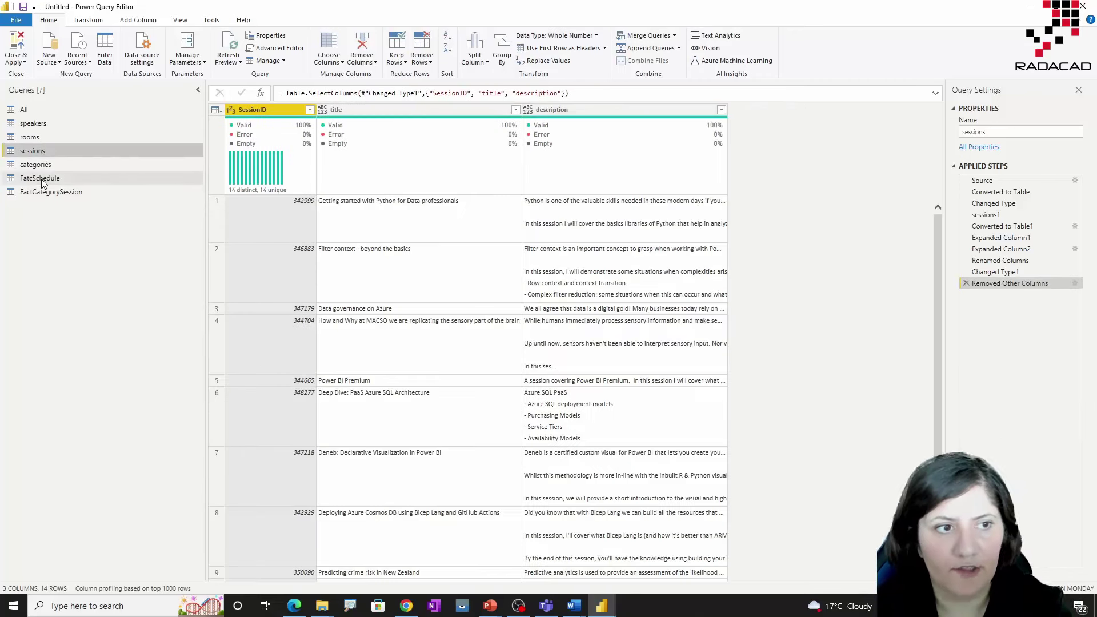
click(42, 179)
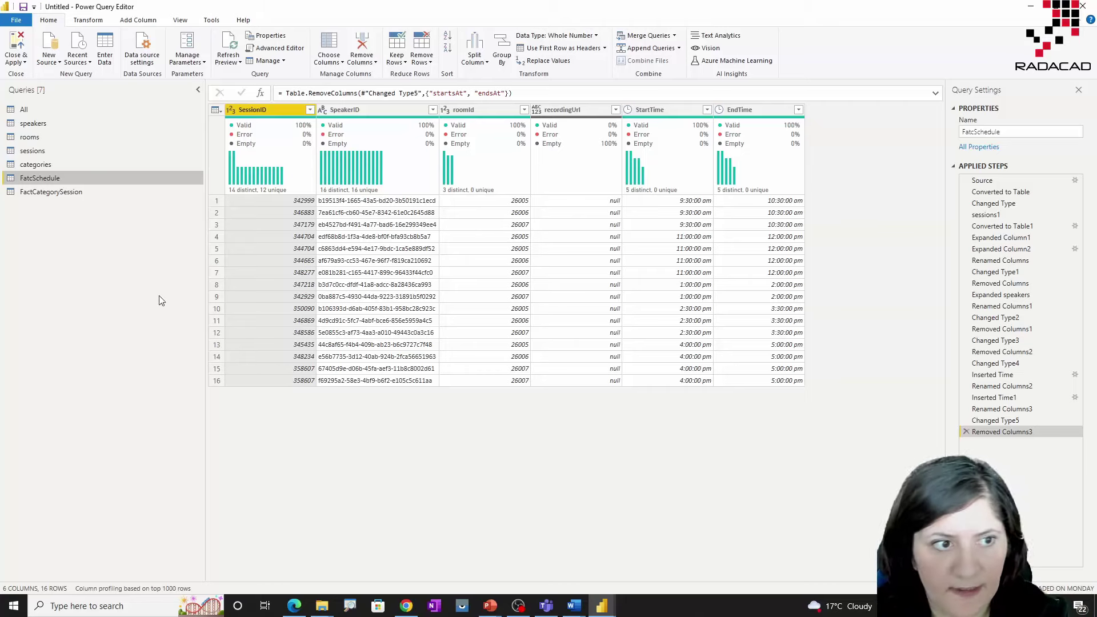
click(84, 193)
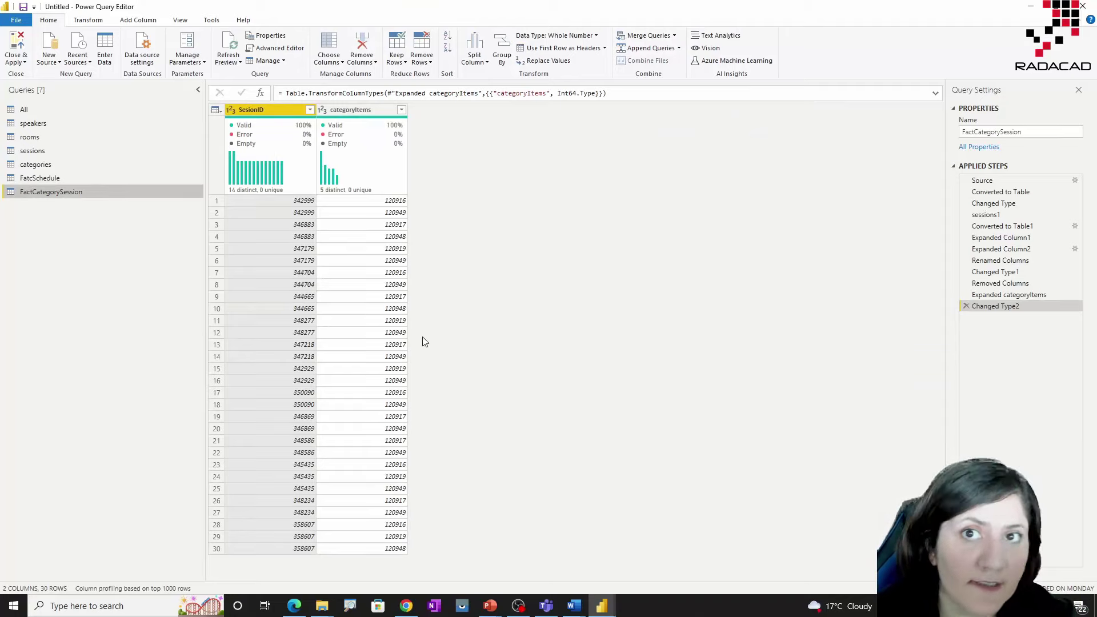
click(97, 178)
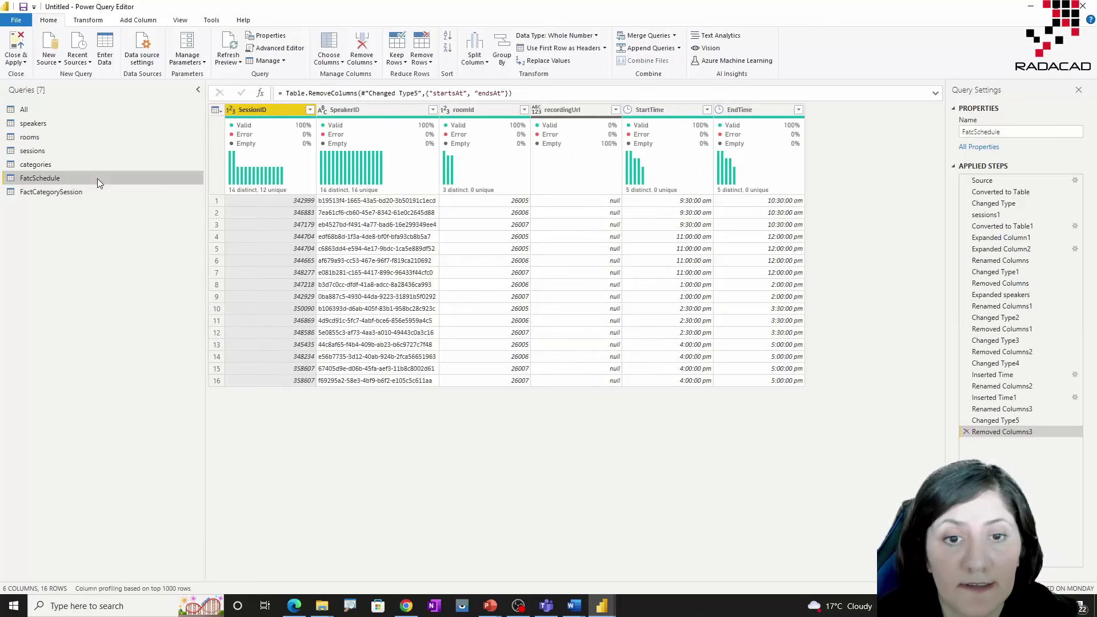
click(95, 194)
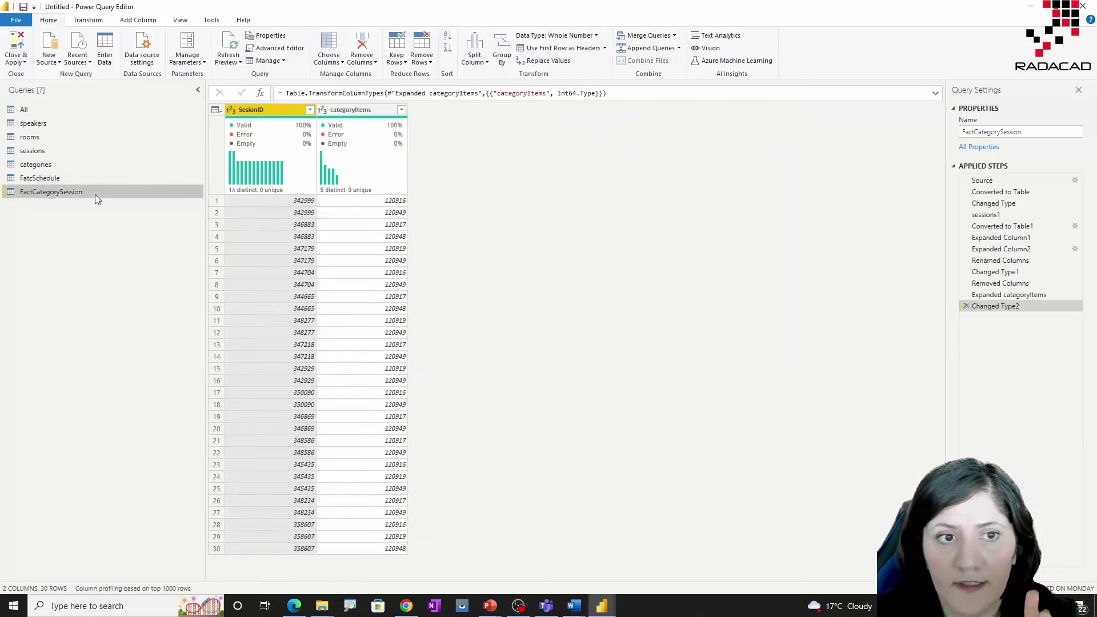
click(58, 179)
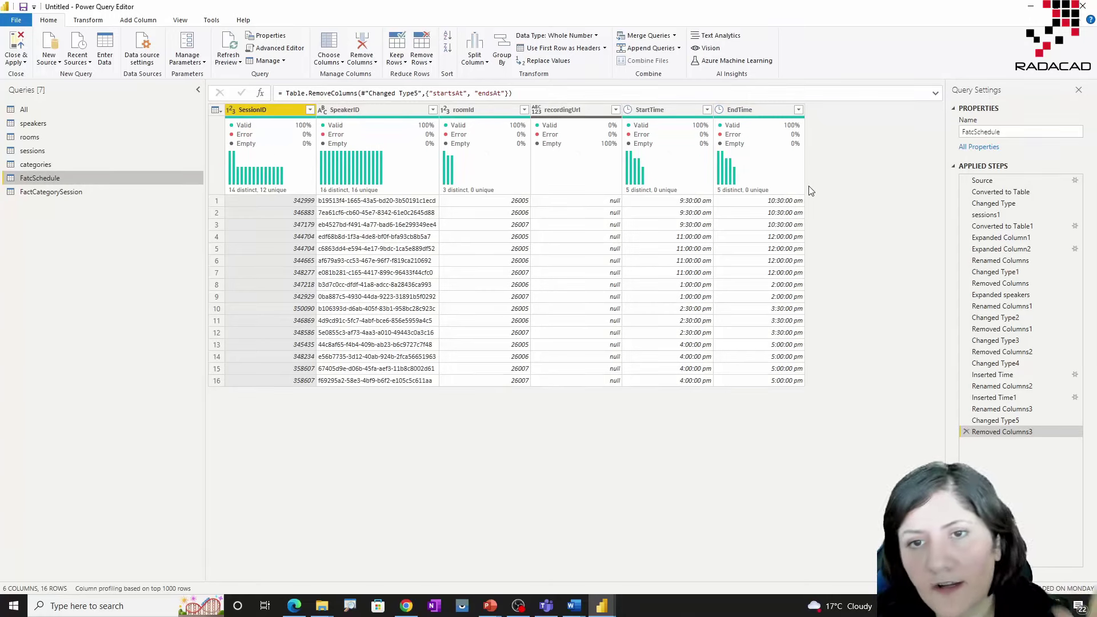
Disable loading of the All query, and close the query editor while applying the changes to the model.
mouse_move(683, 198)
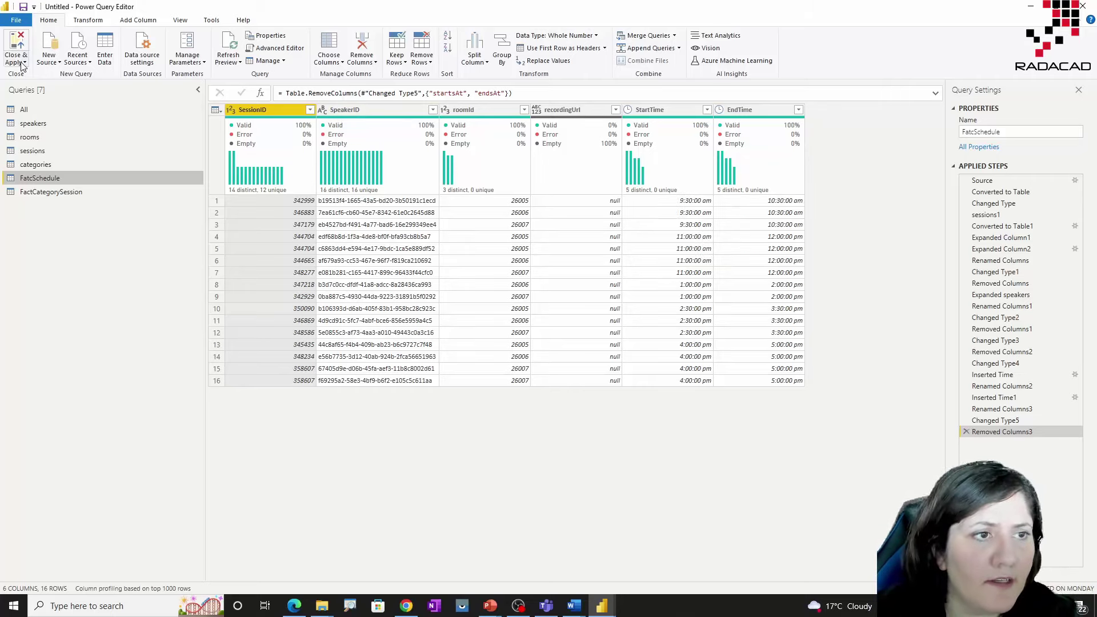
click(32, 107)
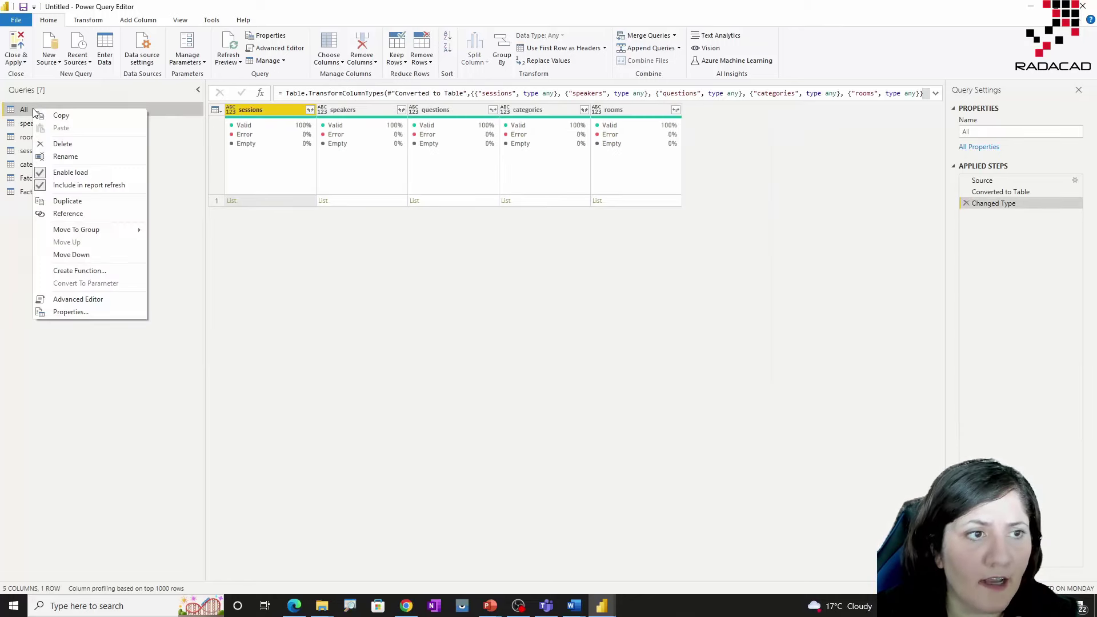
click(67, 173)
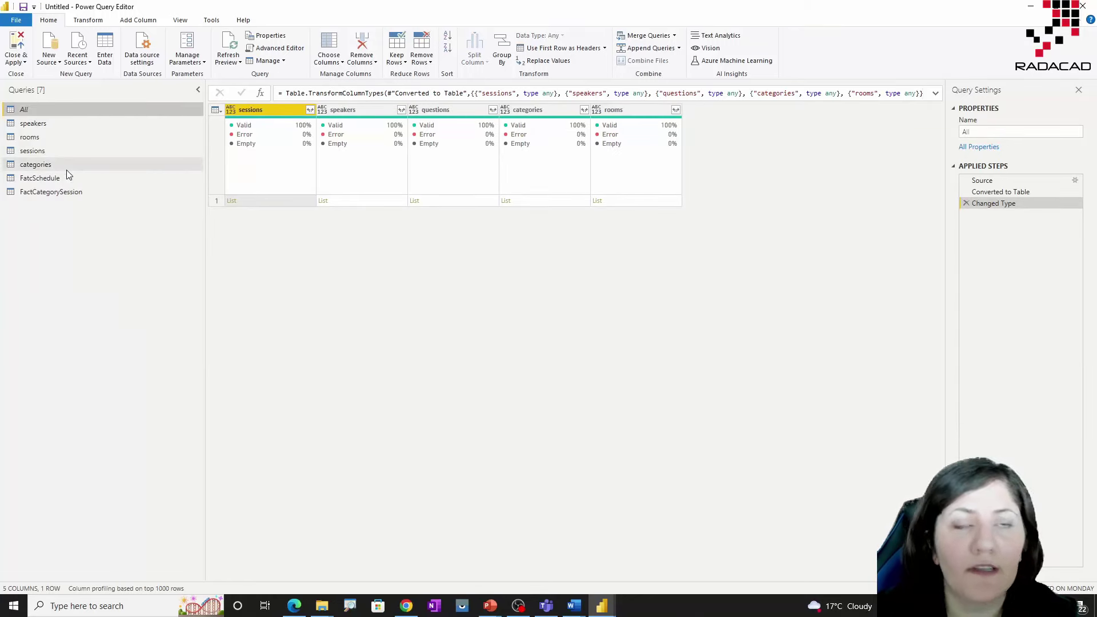
click(16, 60)
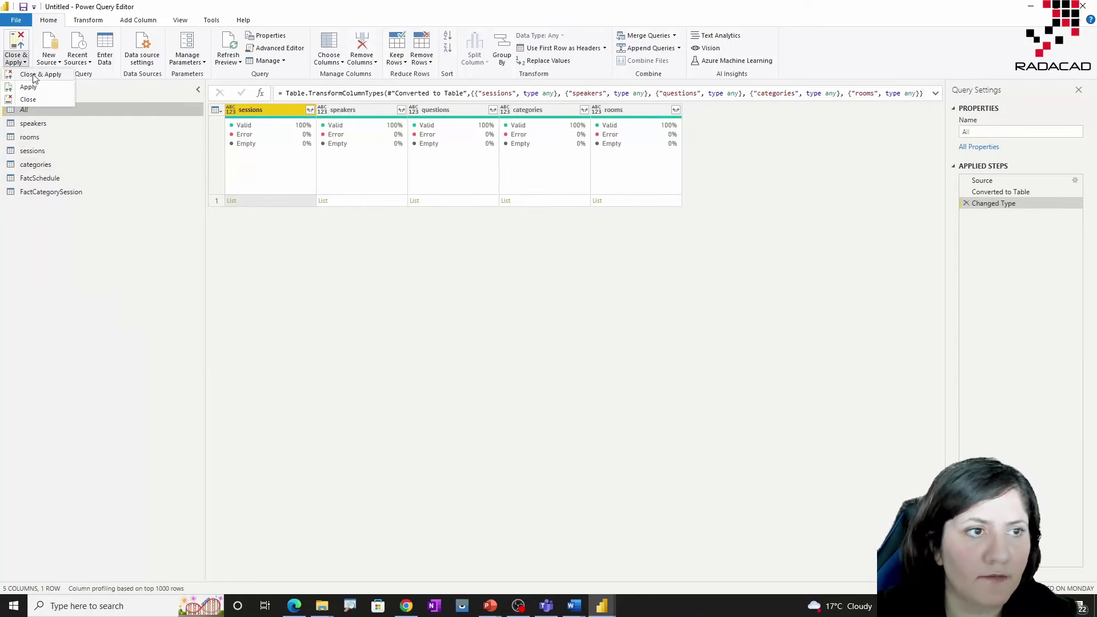
click(35, 78)
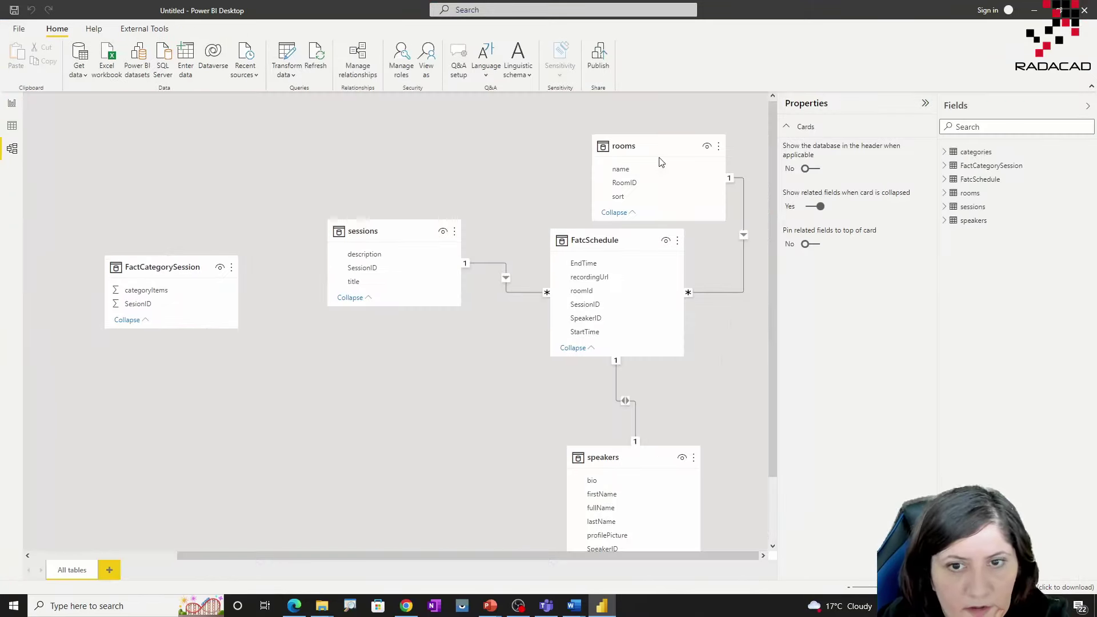
Place the FactCategorySession table below sessions in the model diagram, with the categories table directly beneath it.
drag(186, 269, 412, 378)
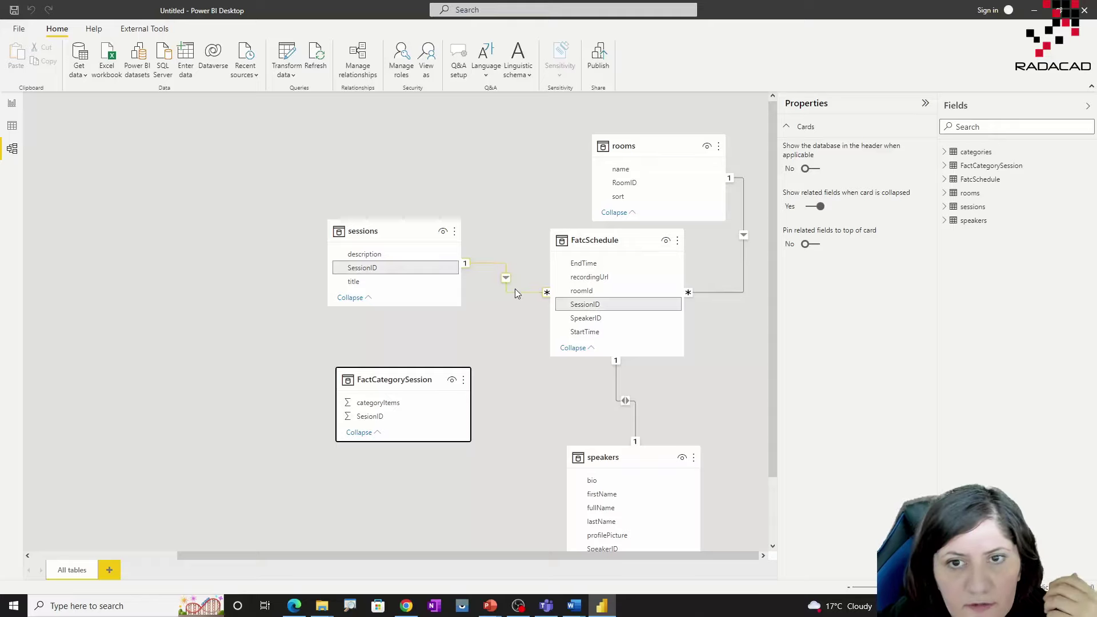
drag(478, 556, 357, 561)
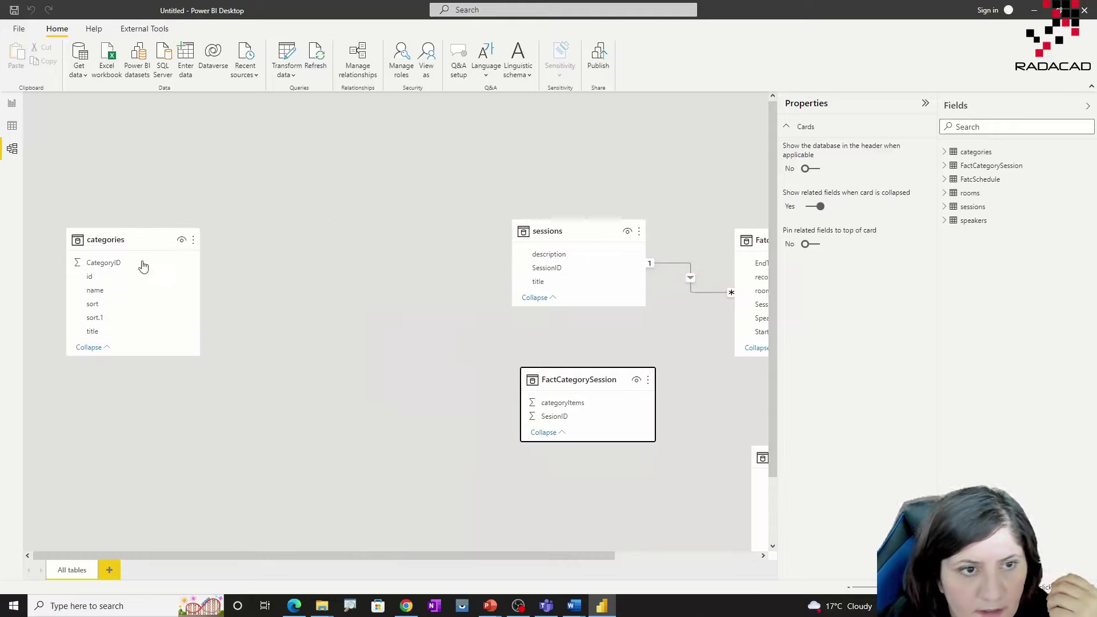
drag(138, 242, 604, 463)
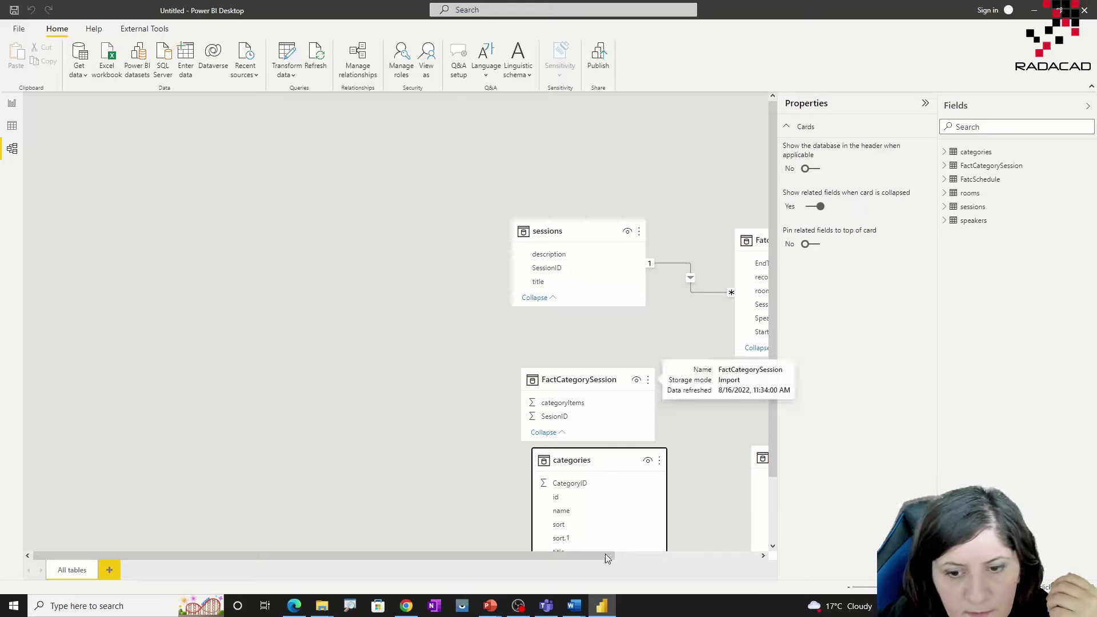
drag(606, 556, 726, 556)
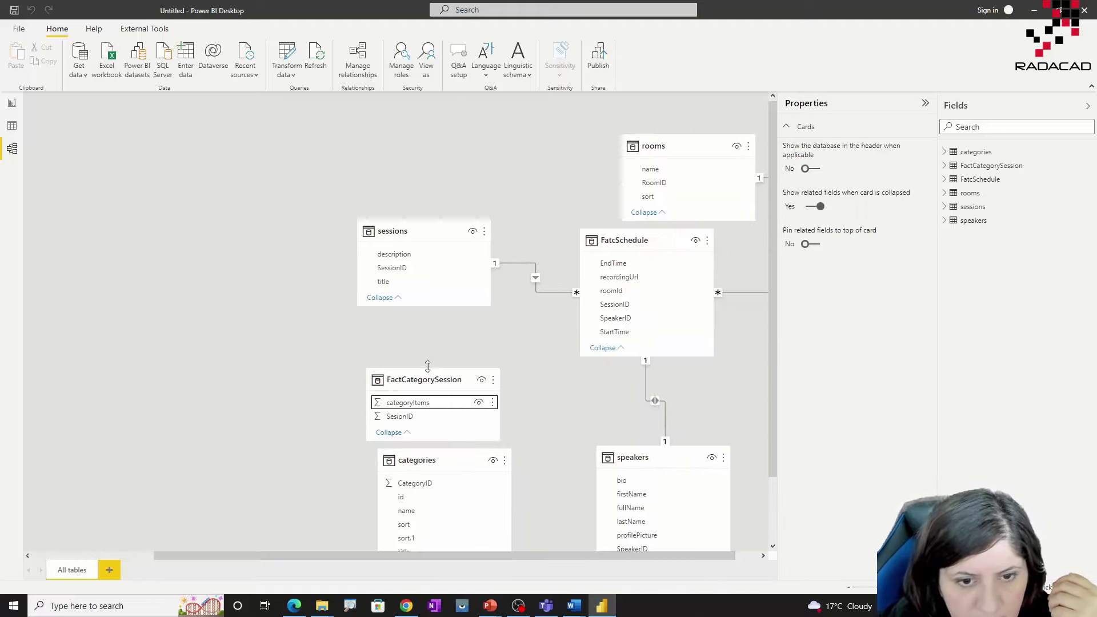
Relate FactCategorySession to categories through categoryItems and CategoryID, and to sessions through SesionID and SessionID.
drag(432, 379, 423, 486)
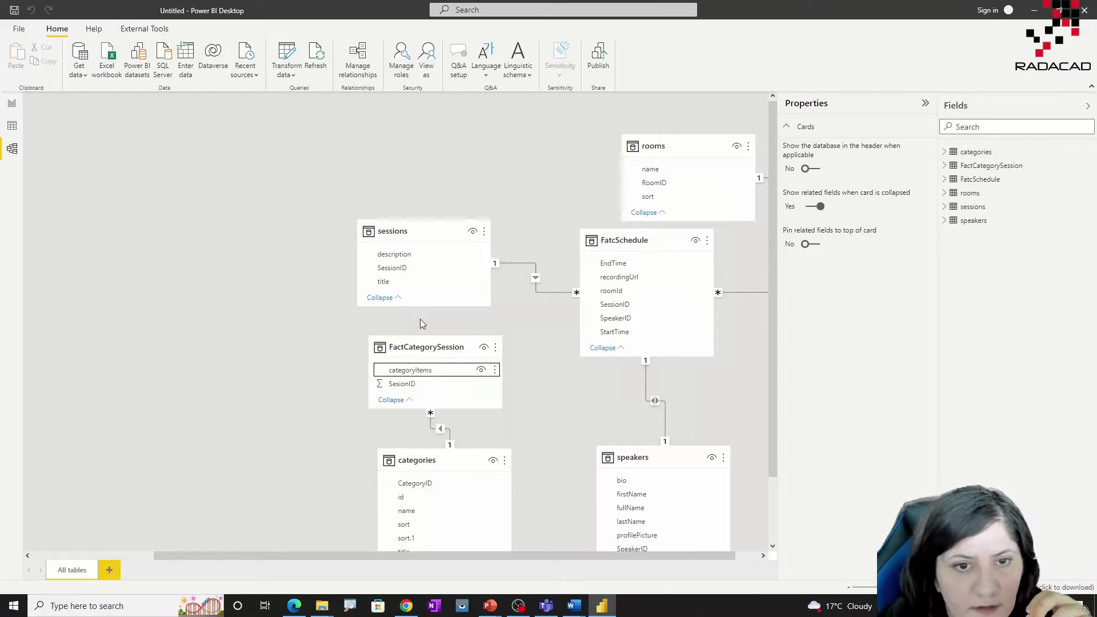
drag(406, 384, 404, 278)
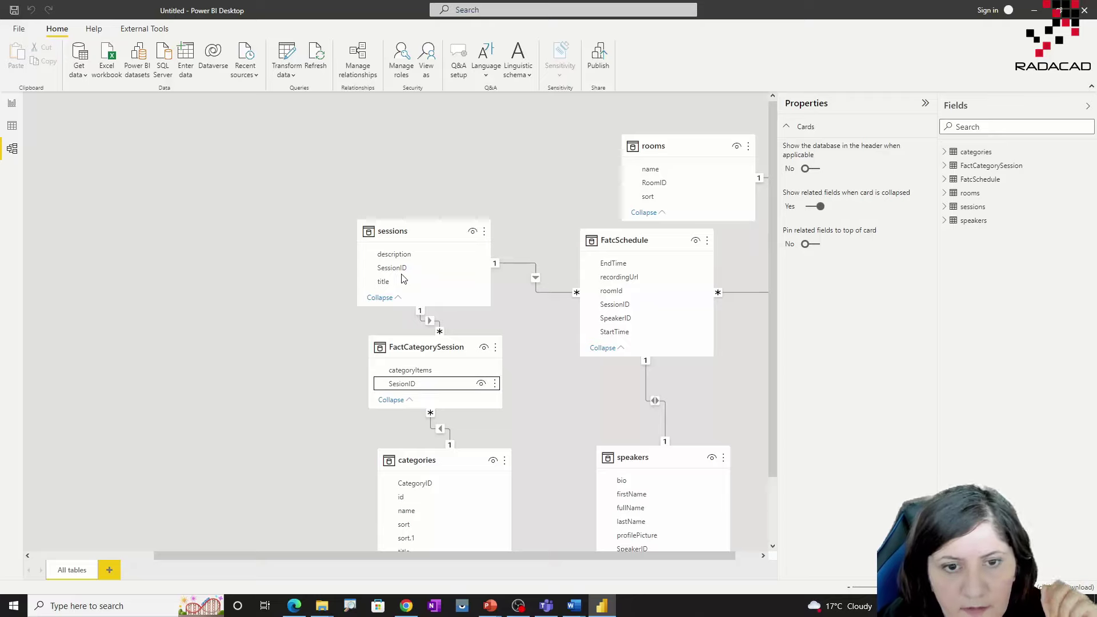
Fit the diagram to view and spread out the tables, keeping each fact table between its dimension tables with clear relationship lines.
drag(433, 231, 421, 201)
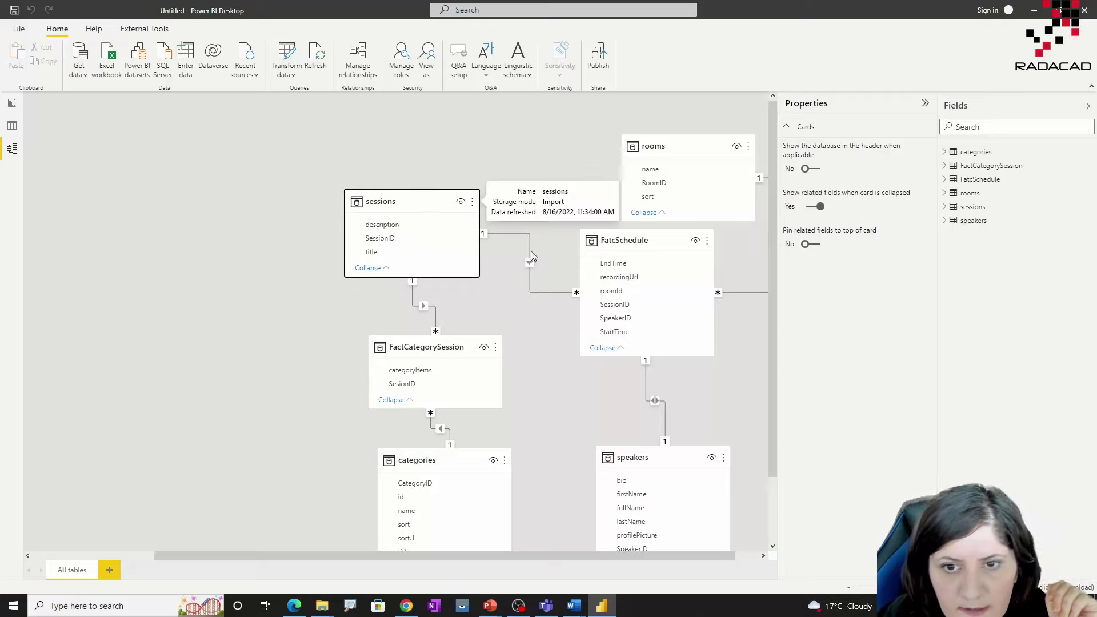
drag(570, 553, 769, 557)
click(1086, 587)
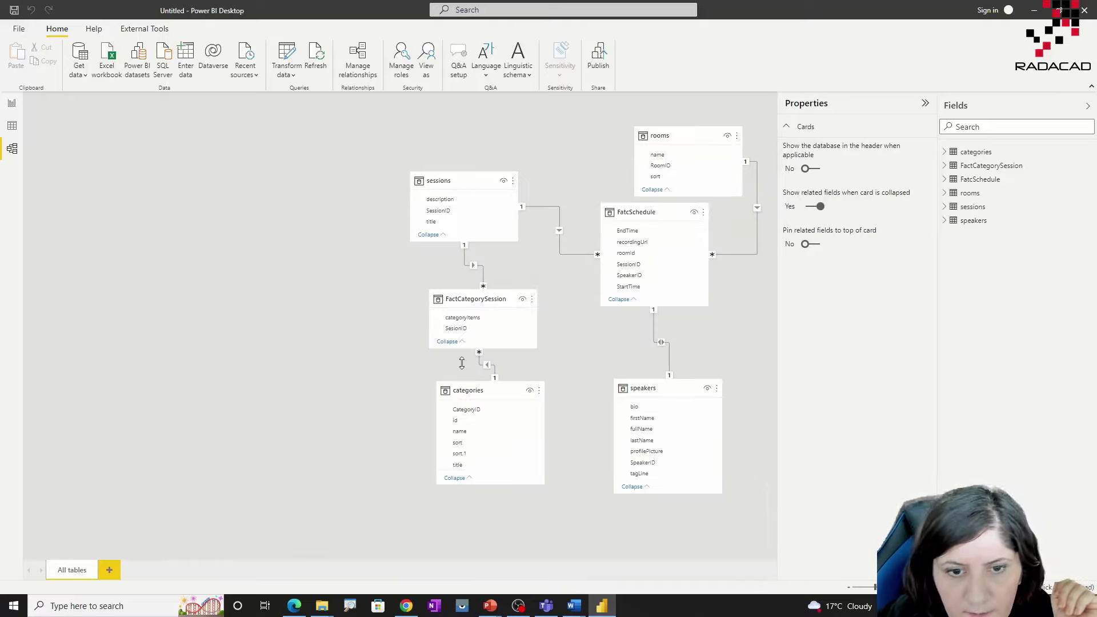
drag(635, 212, 600, 269)
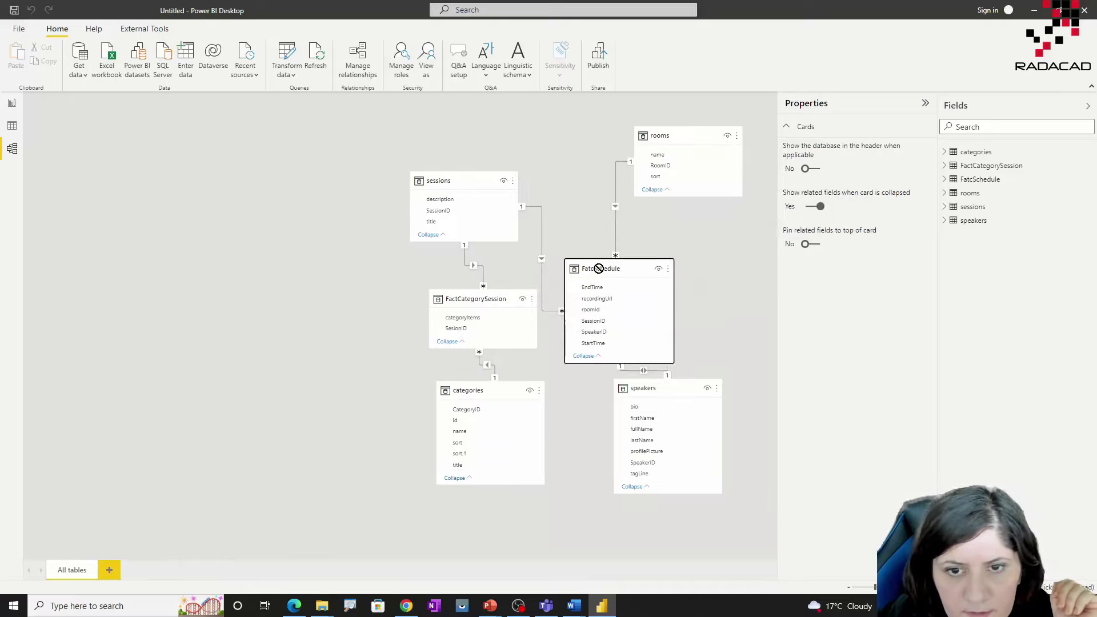
drag(477, 436, 458, 517)
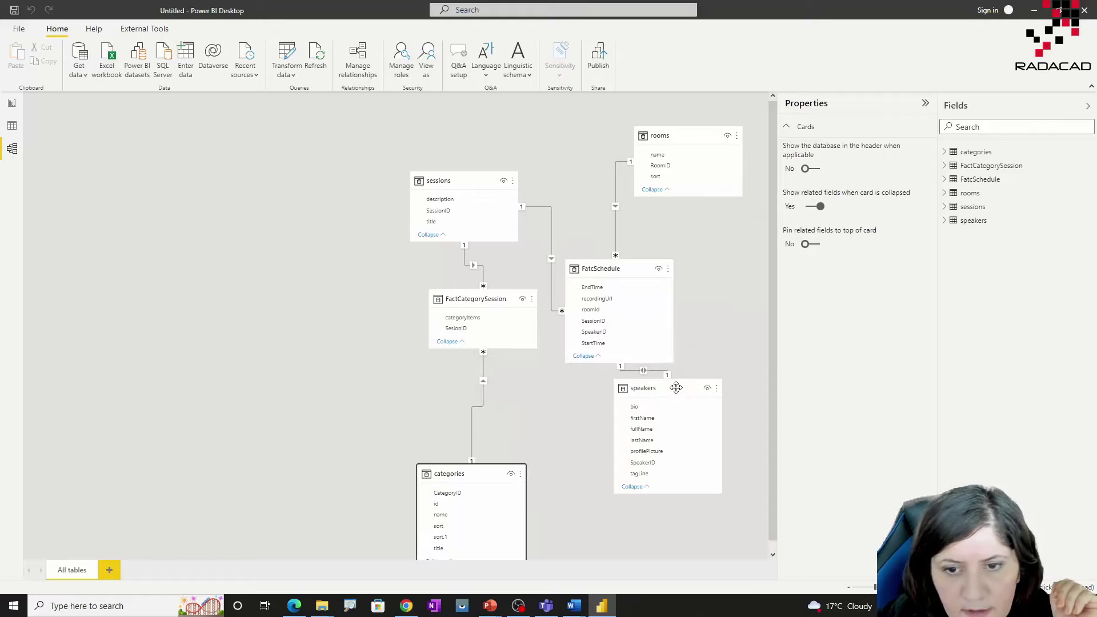
drag(676, 387, 654, 472)
drag(483, 187, 496, 143)
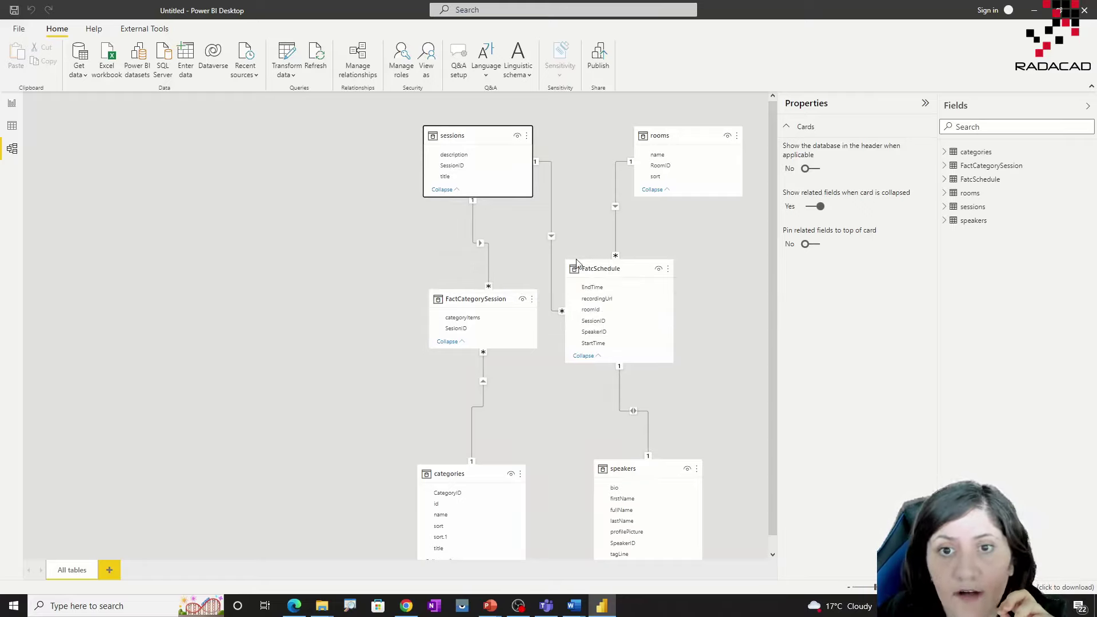
click(552, 205)
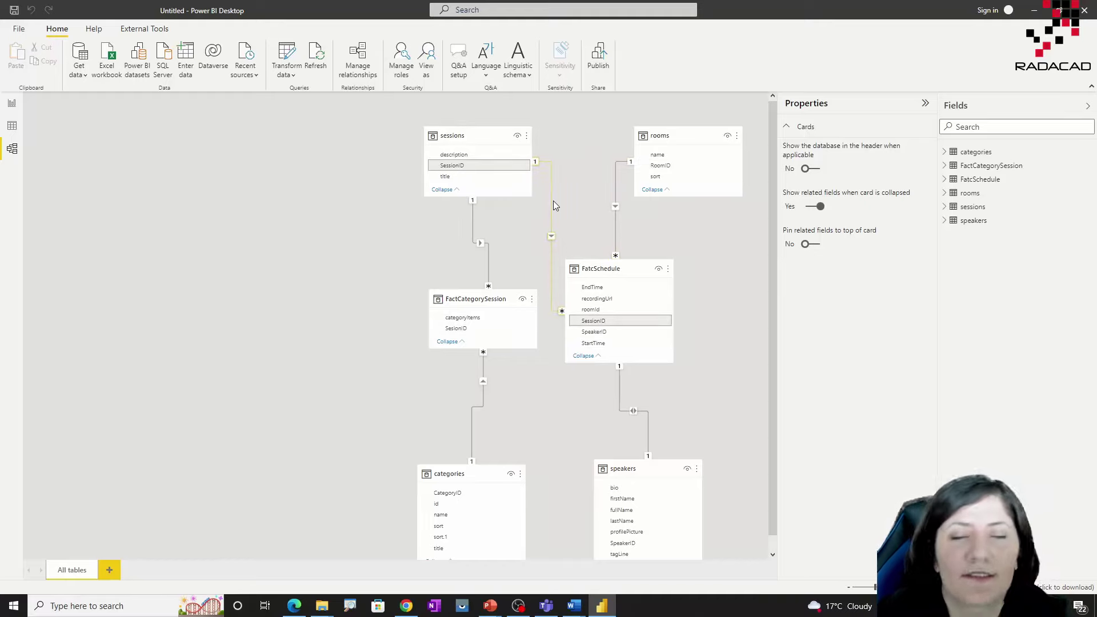
click(485, 256)
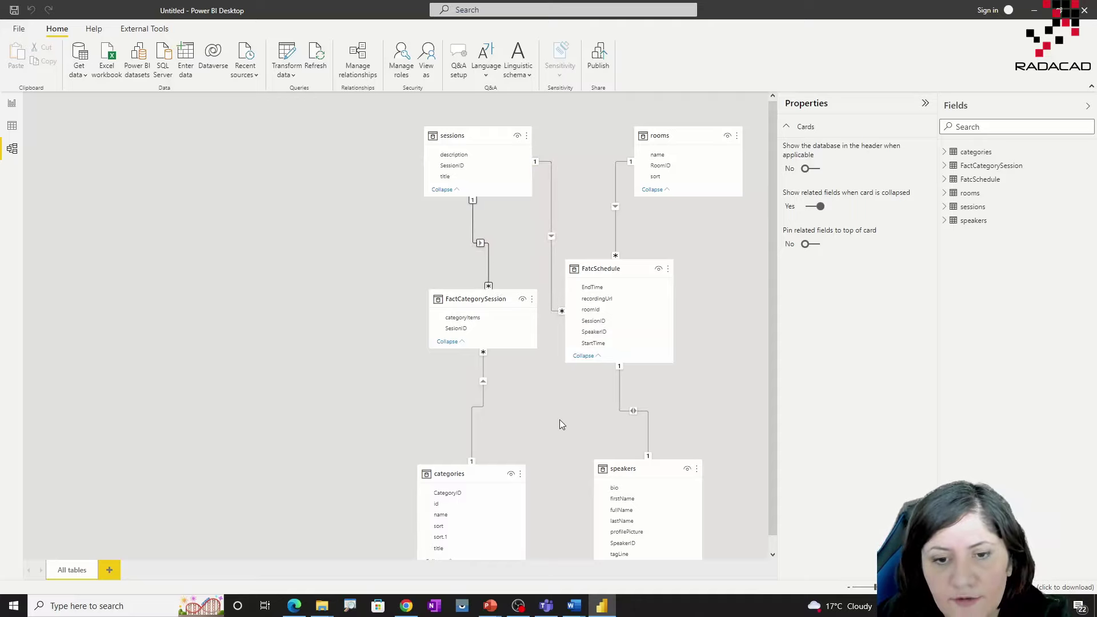
Add a matrix to the report page with rooms name as rows and FatcSchedule StartTime as columns, enlarged to show all times.
click(12, 104)
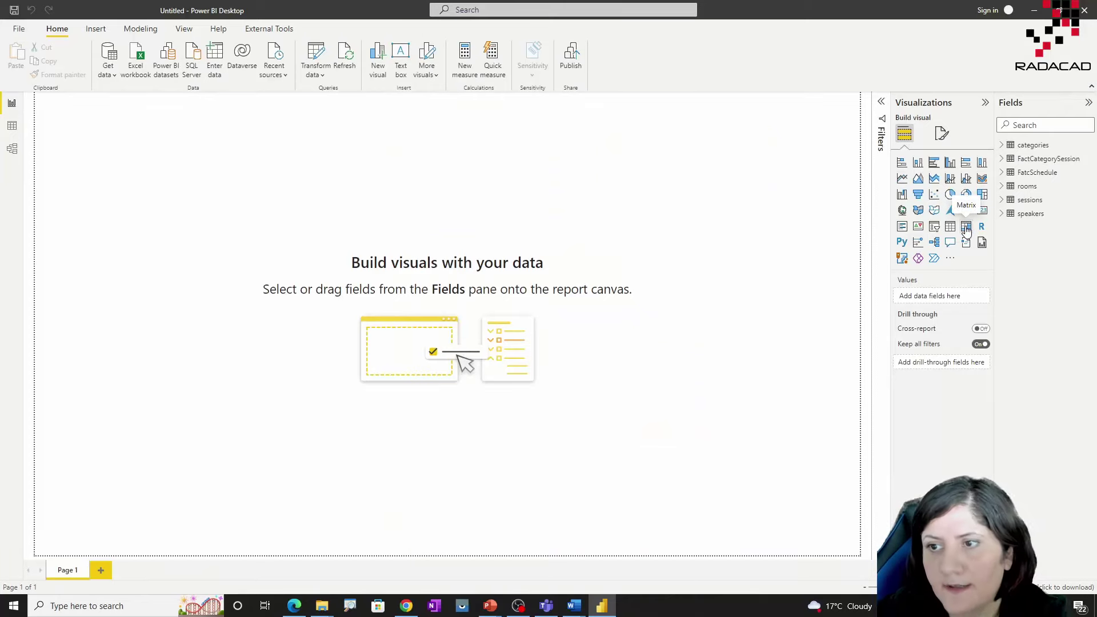
click(965, 228)
click(1002, 186)
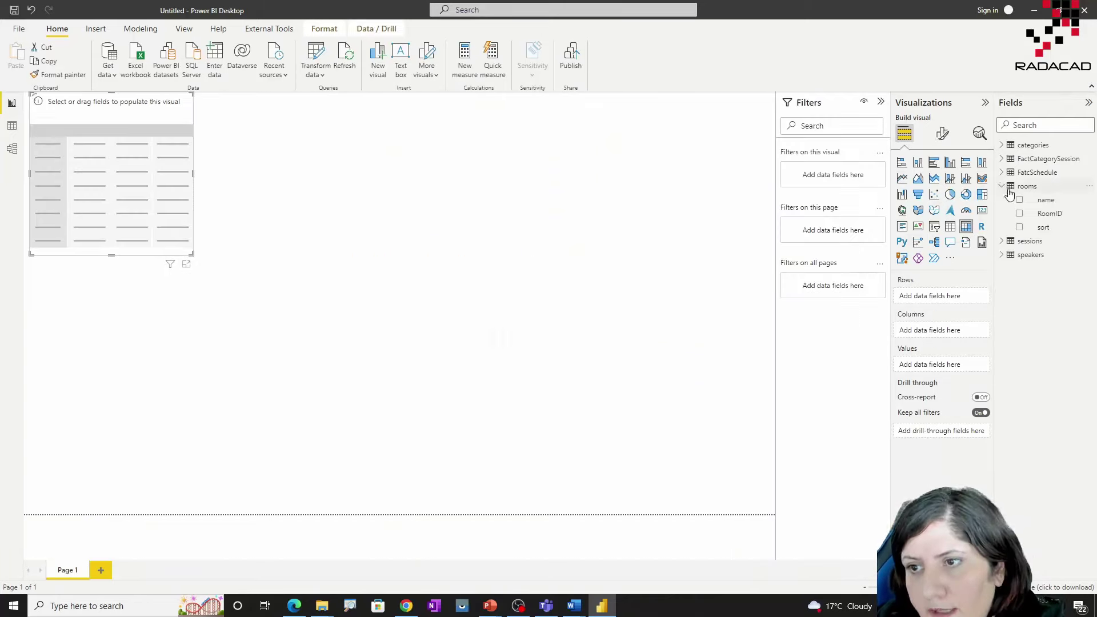
click(1019, 200)
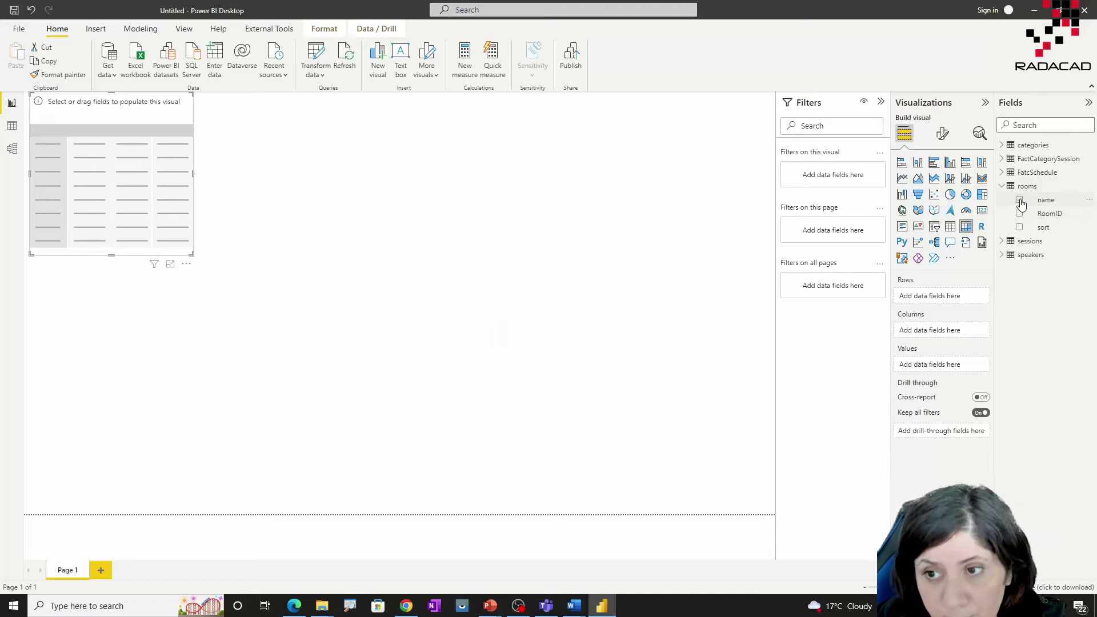
click(1002, 173)
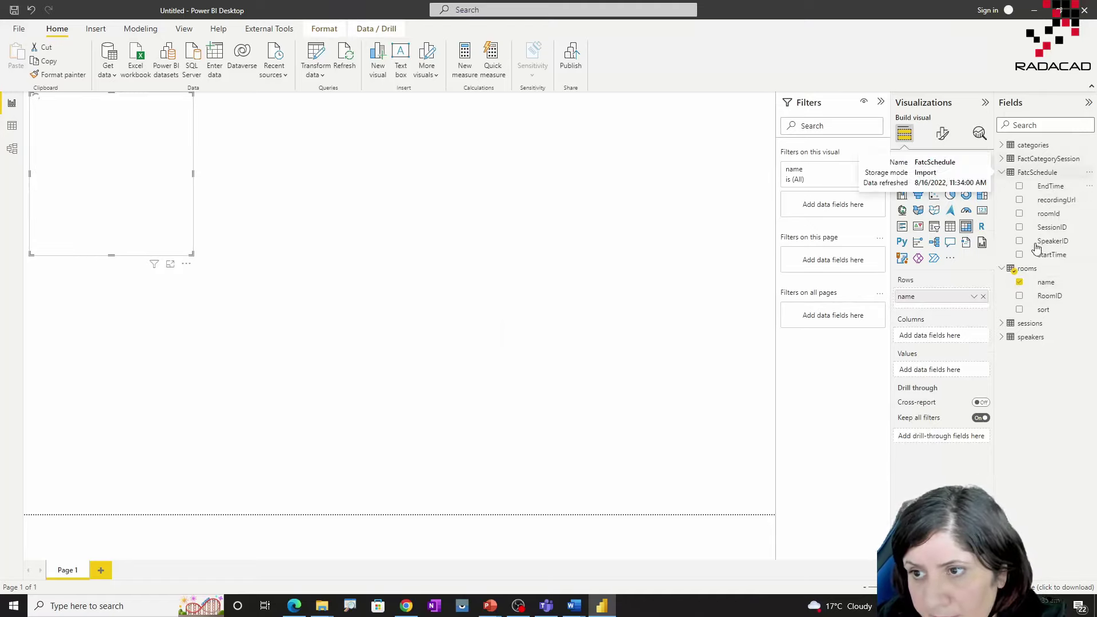
click(1019, 254)
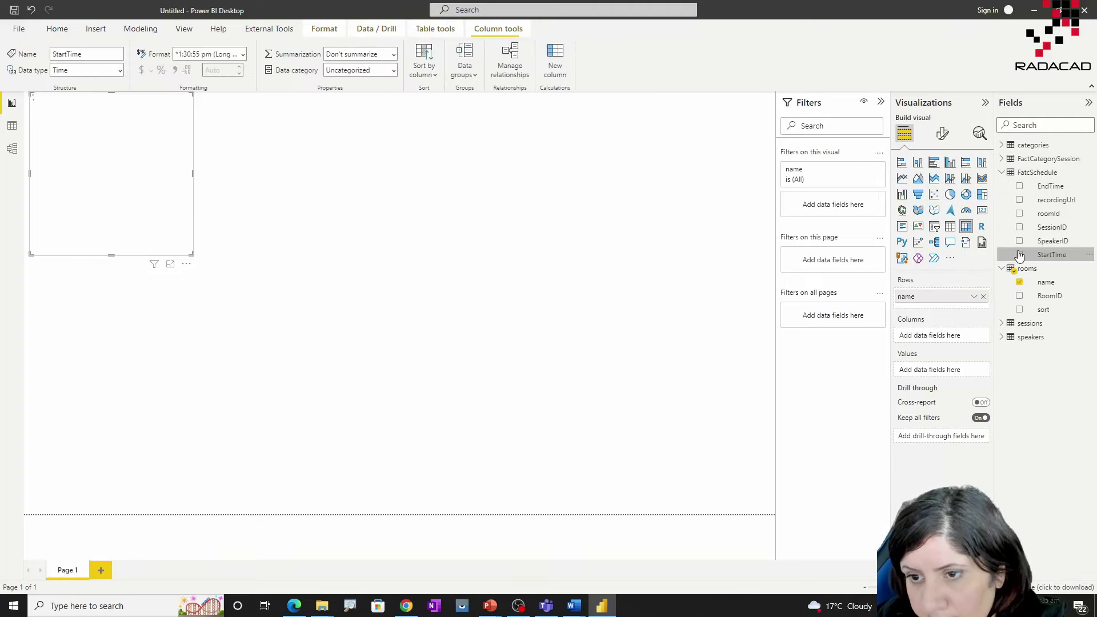
click(1020, 255)
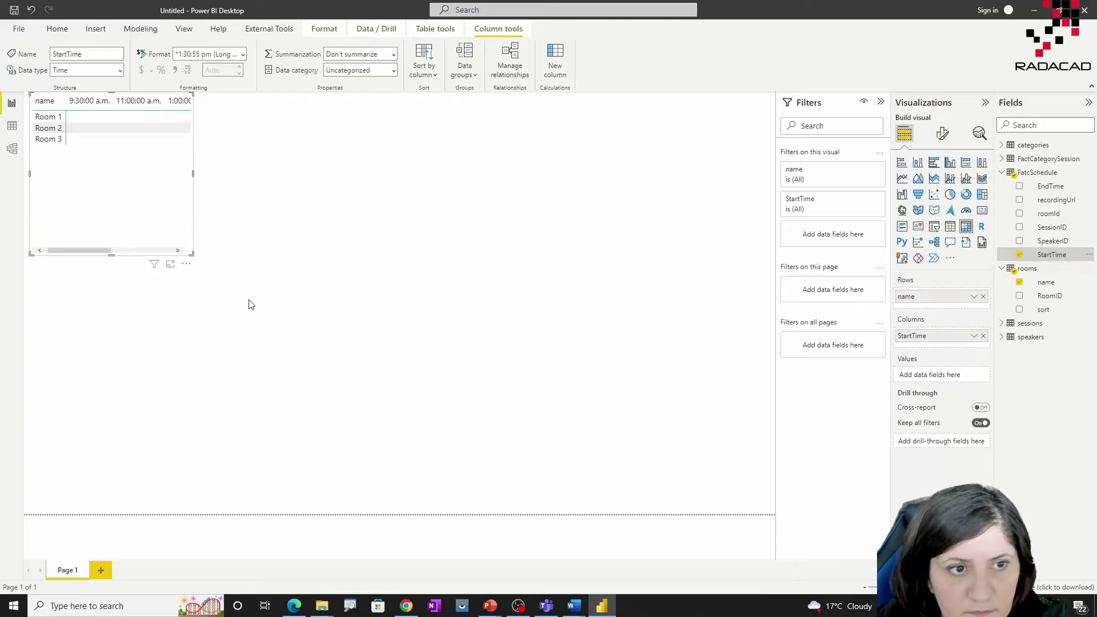
drag(191, 253, 547, 336)
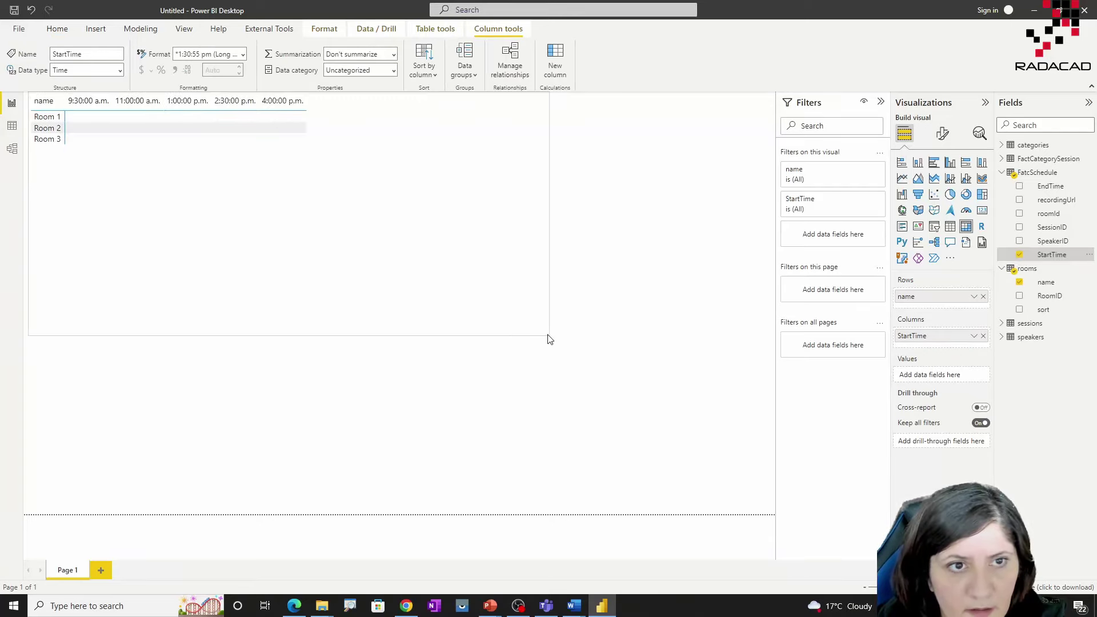
Set the data category of the profilePicture field in the speakers table to Image URL.
click(1001, 338)
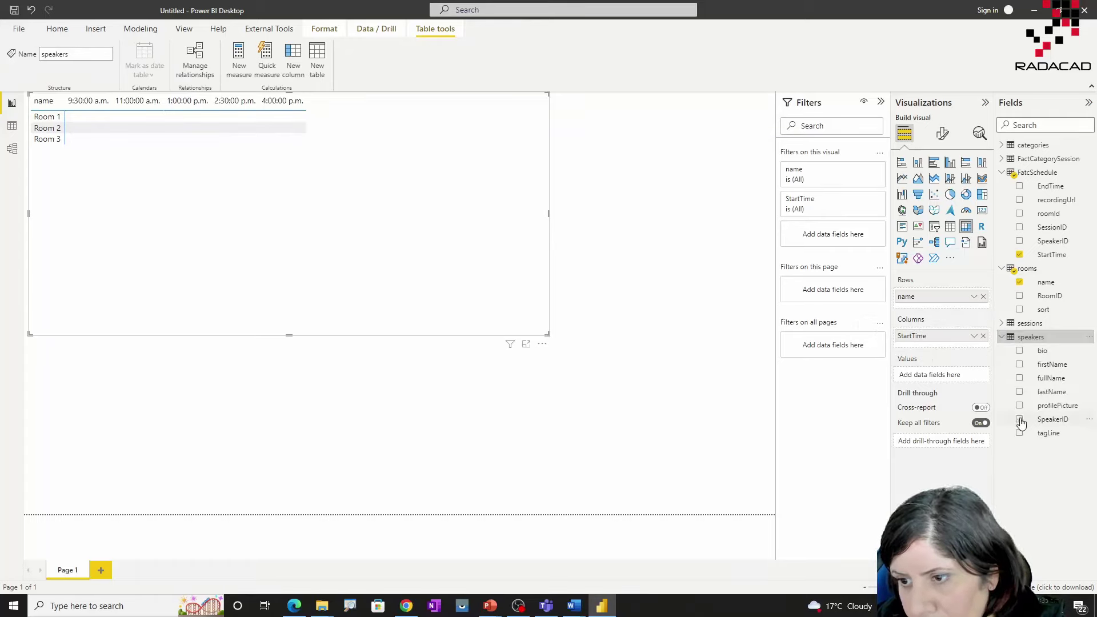
click(1031, 408)
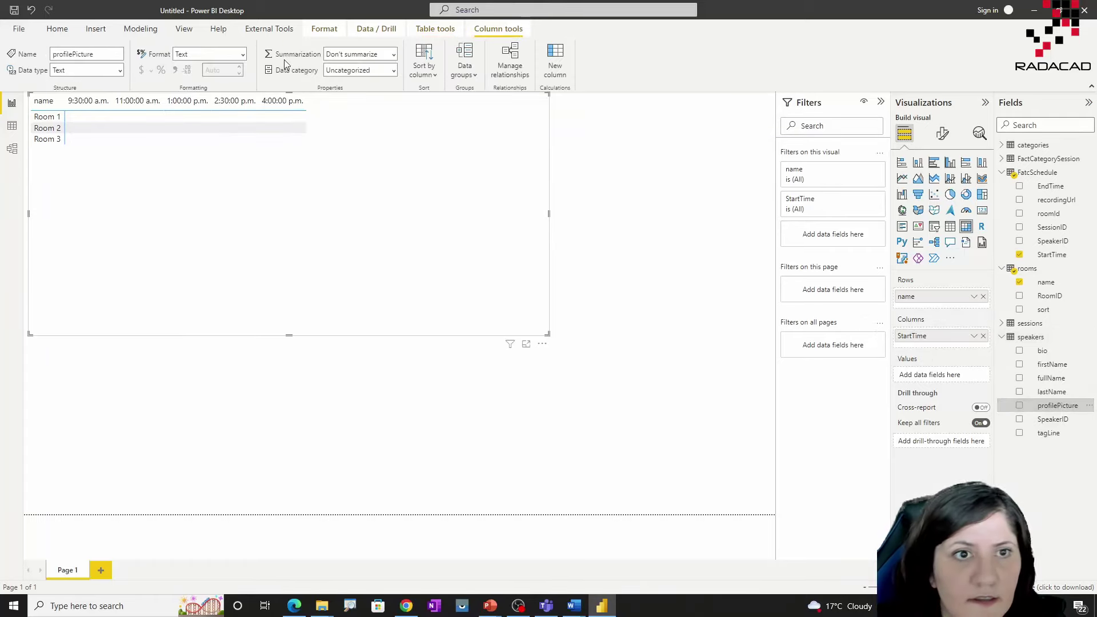
click(389, 73)
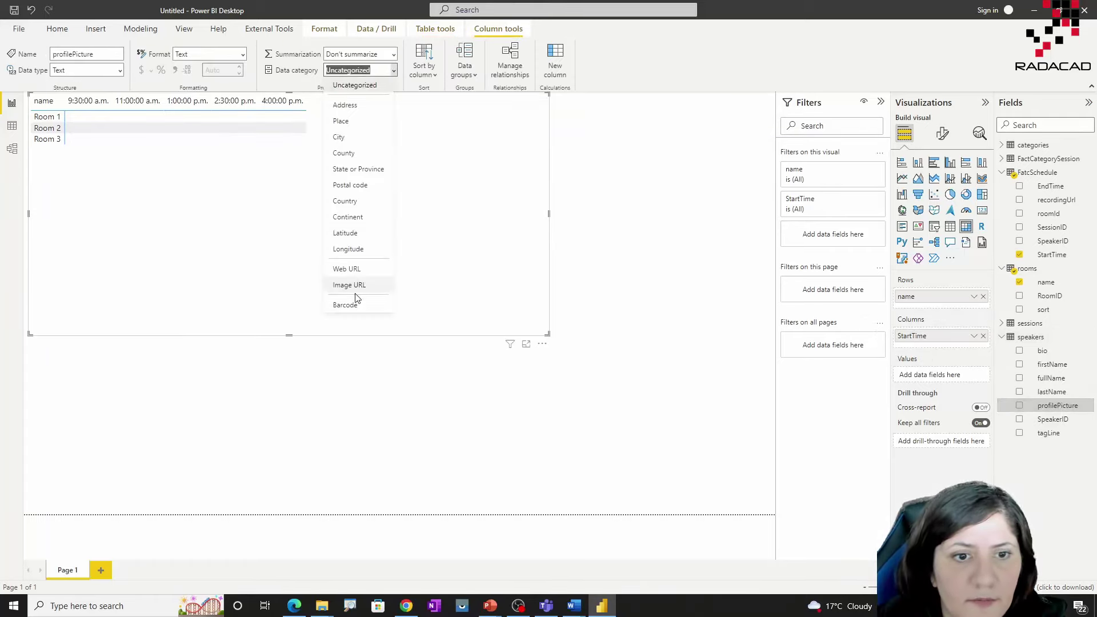
click(360, 216)
Use the speakers' profilePicture as the matrix values instead of rows, and make the matrix taller.
click(1020, 407)
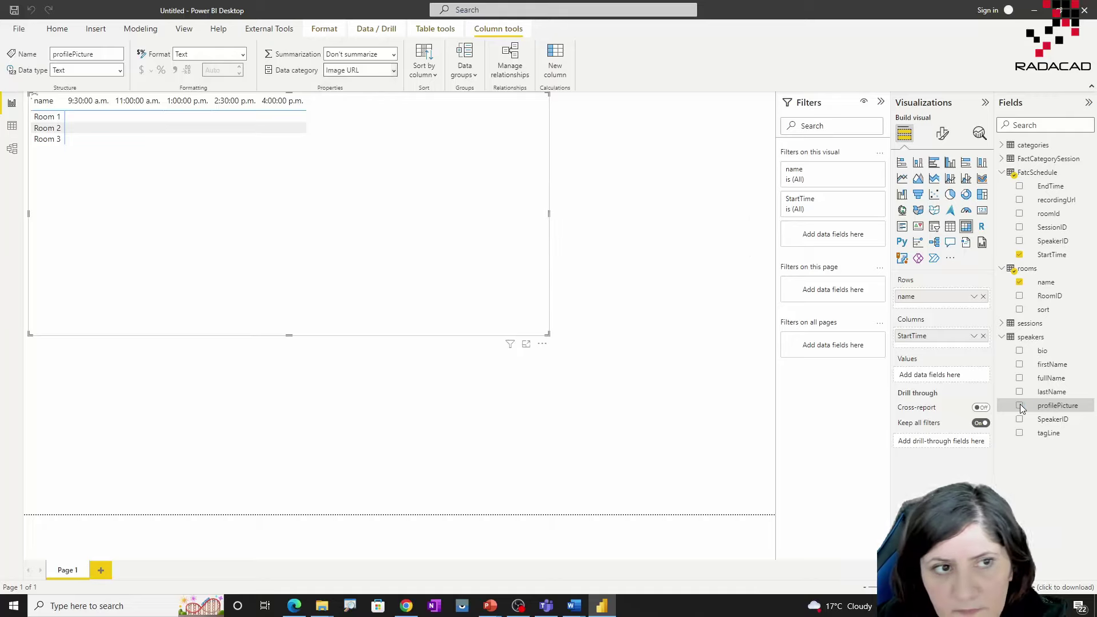
click(1020, 406)
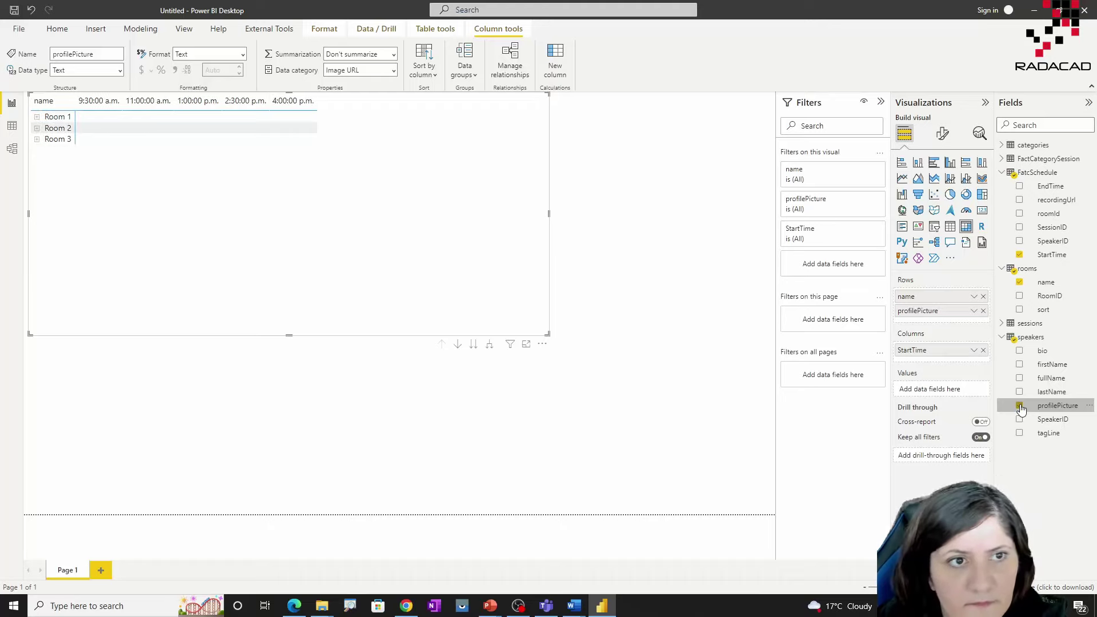
click(1020, 406)
click(1019, 407)
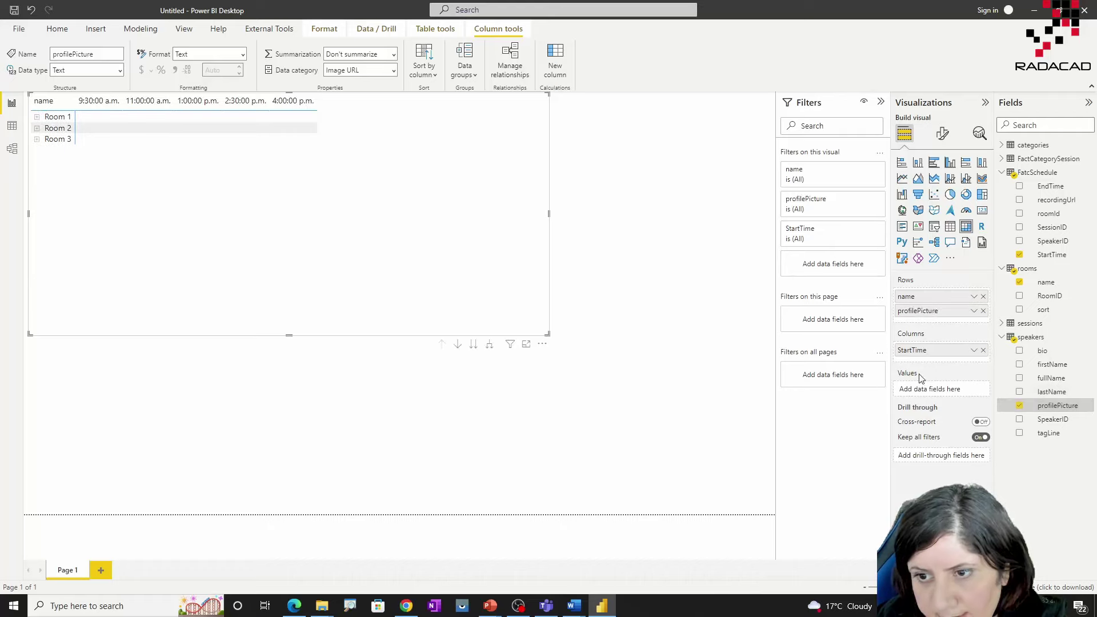
drag(920, 394, 923, 393)
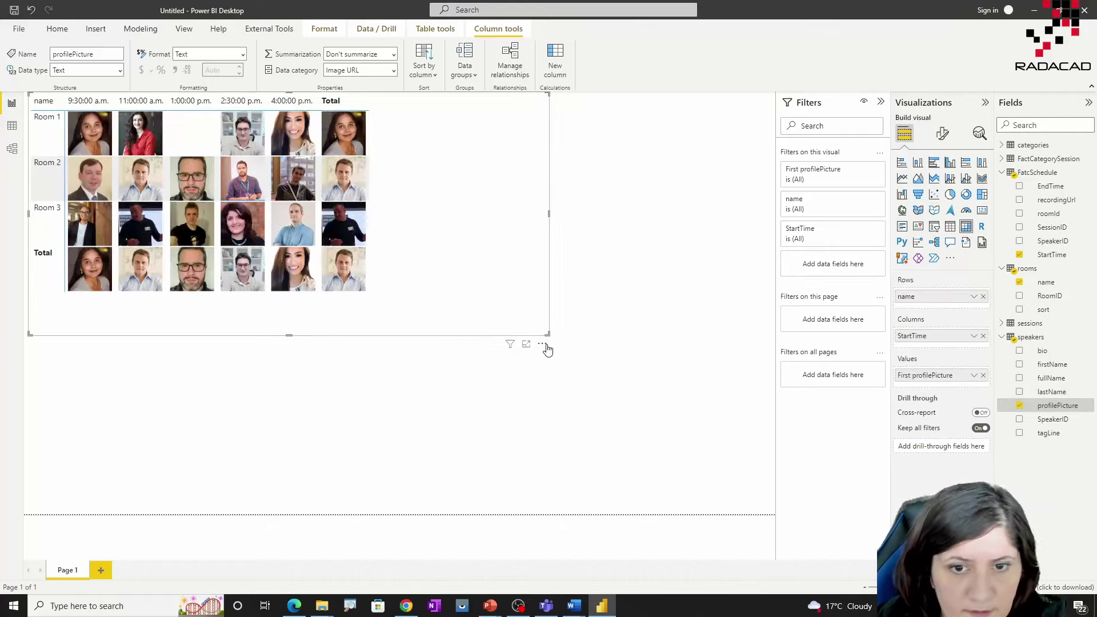
drag(547, 335, 544, 441)
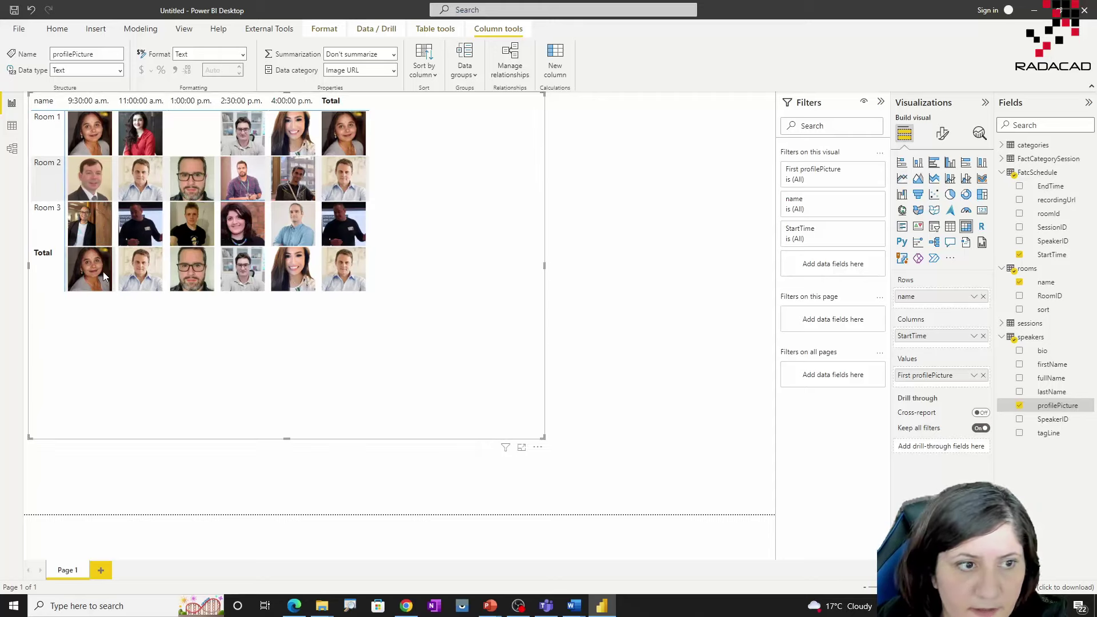
Turn off the column subtotals and row subtotals of the matrix.
click(941, 135)
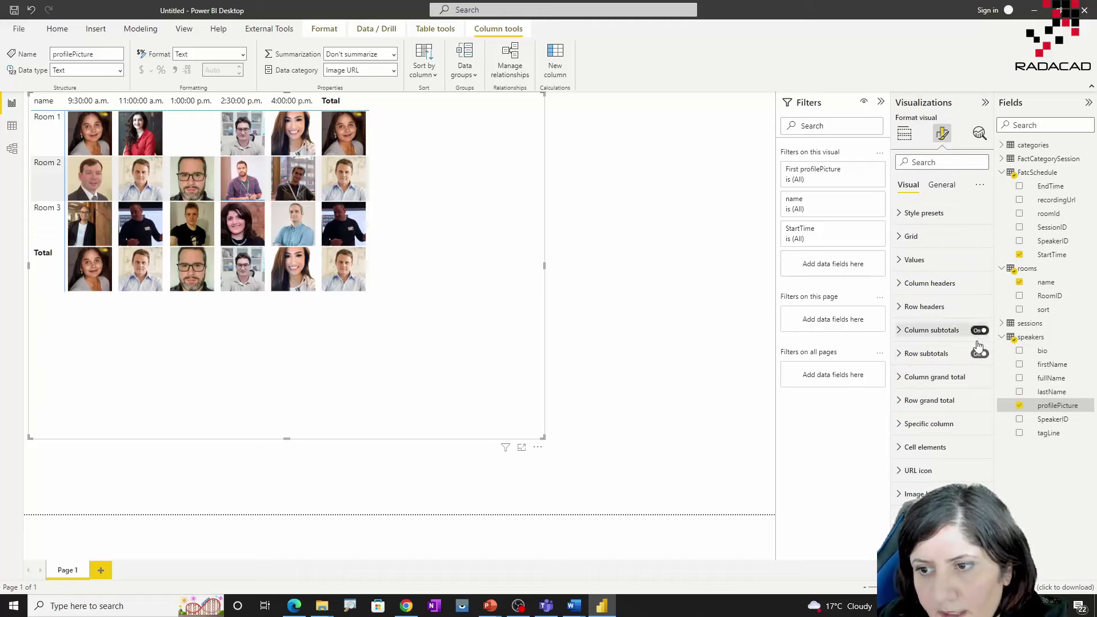
click(979, 330)
click(979, 354)
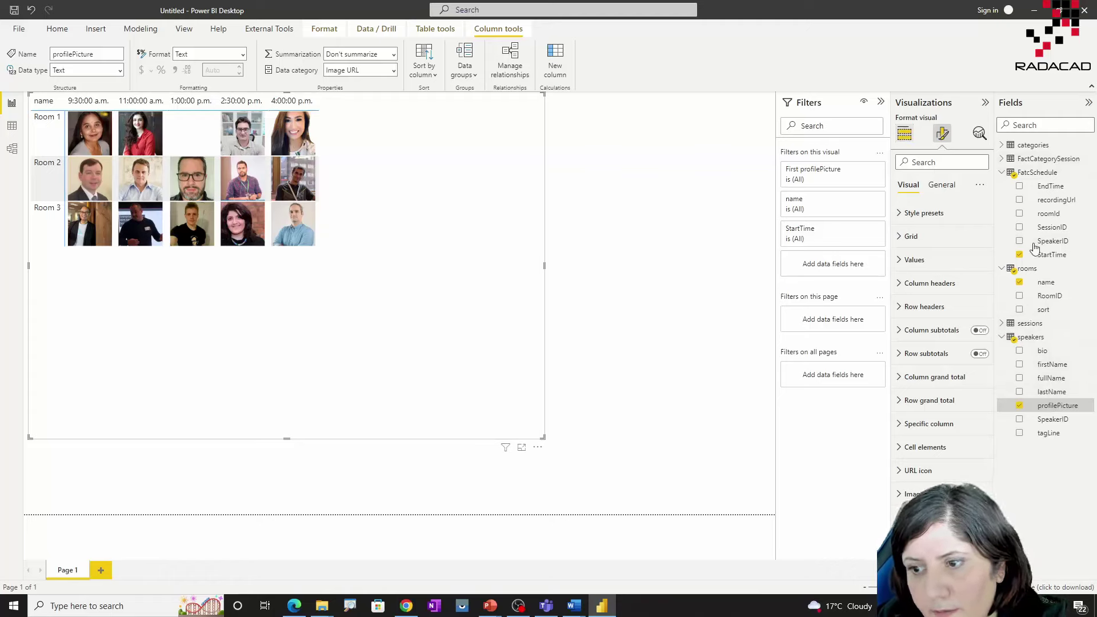
click(903, 133)
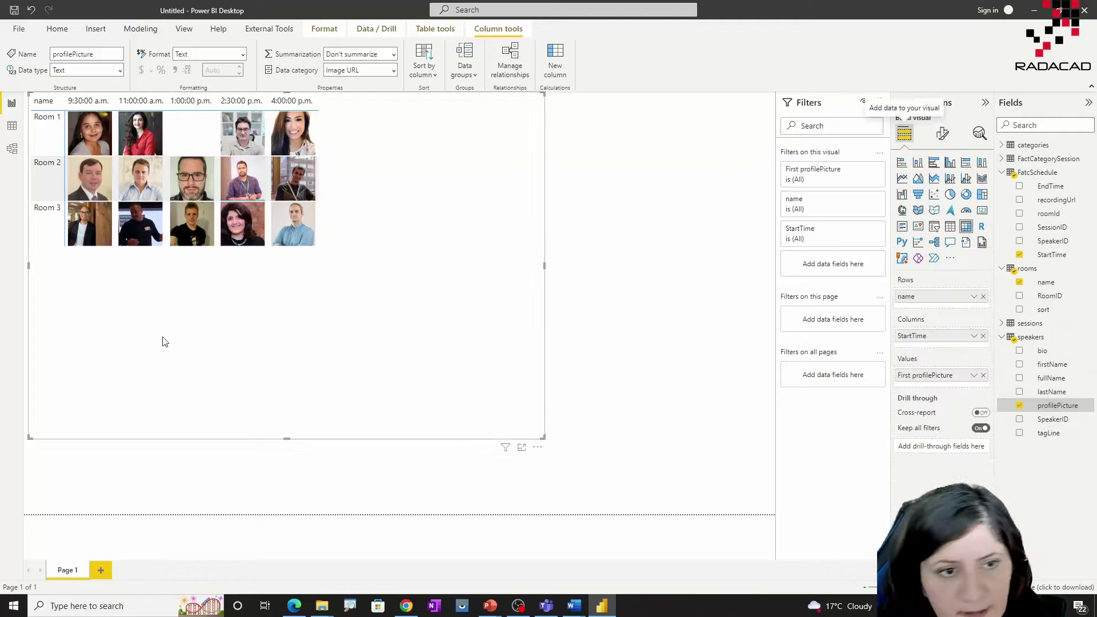
Inspect the relationship between the FatcSchedule and speakers tables in the model diagram.
click(12, 148)
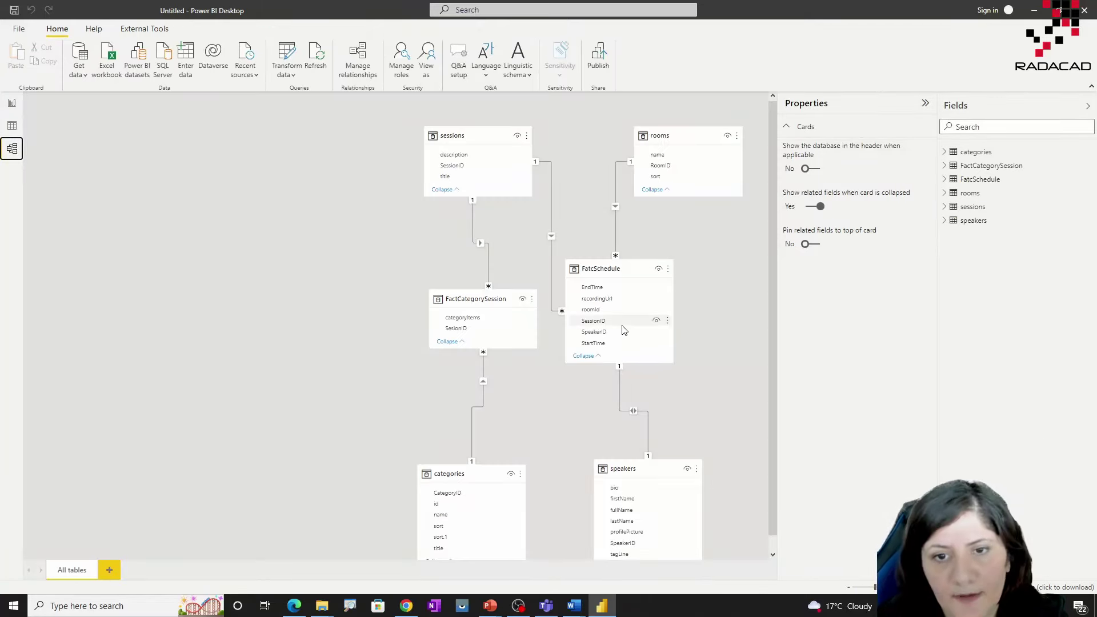
click(632, 410)
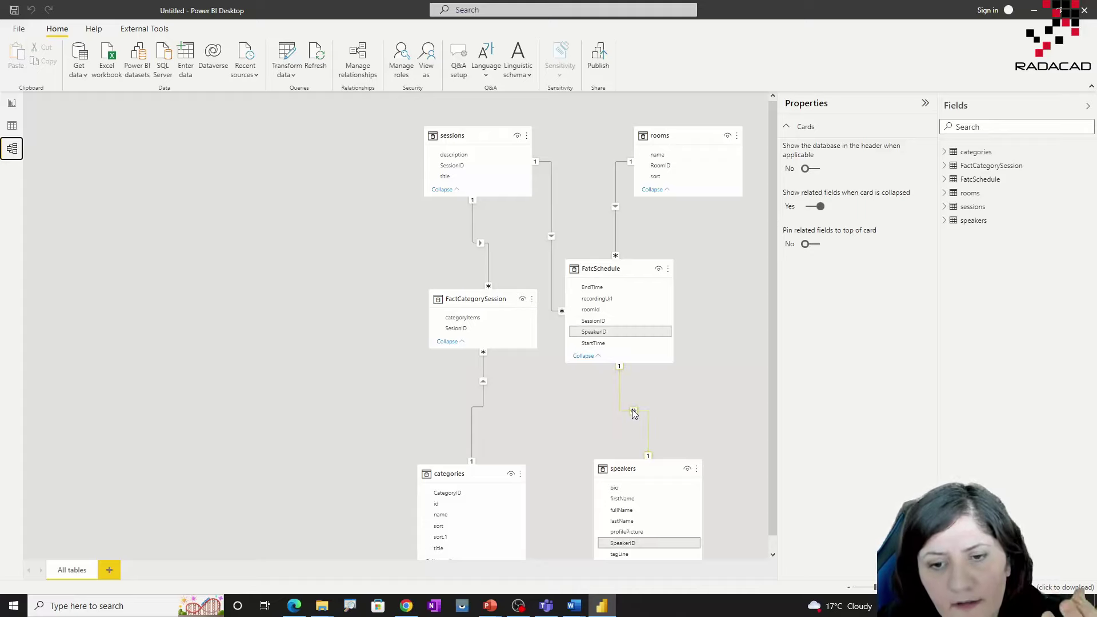